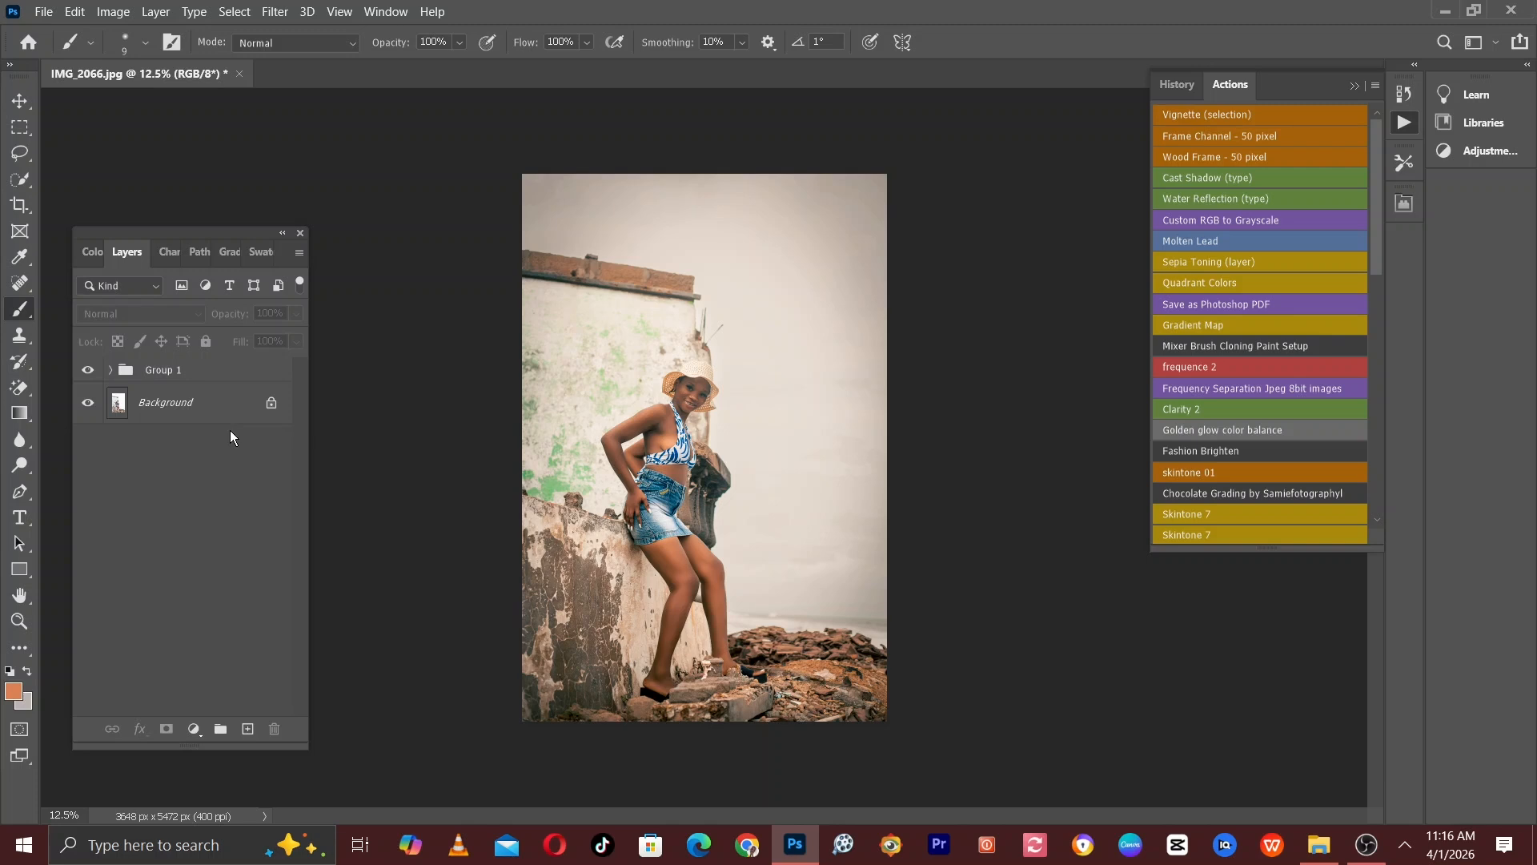
Check the photo with Group 1 hidden and shown, and delete that group so only the Background layer is left
left_click(87, 371)
left_click(86, 370)
left_click_drag(207, 378, 273, 729)
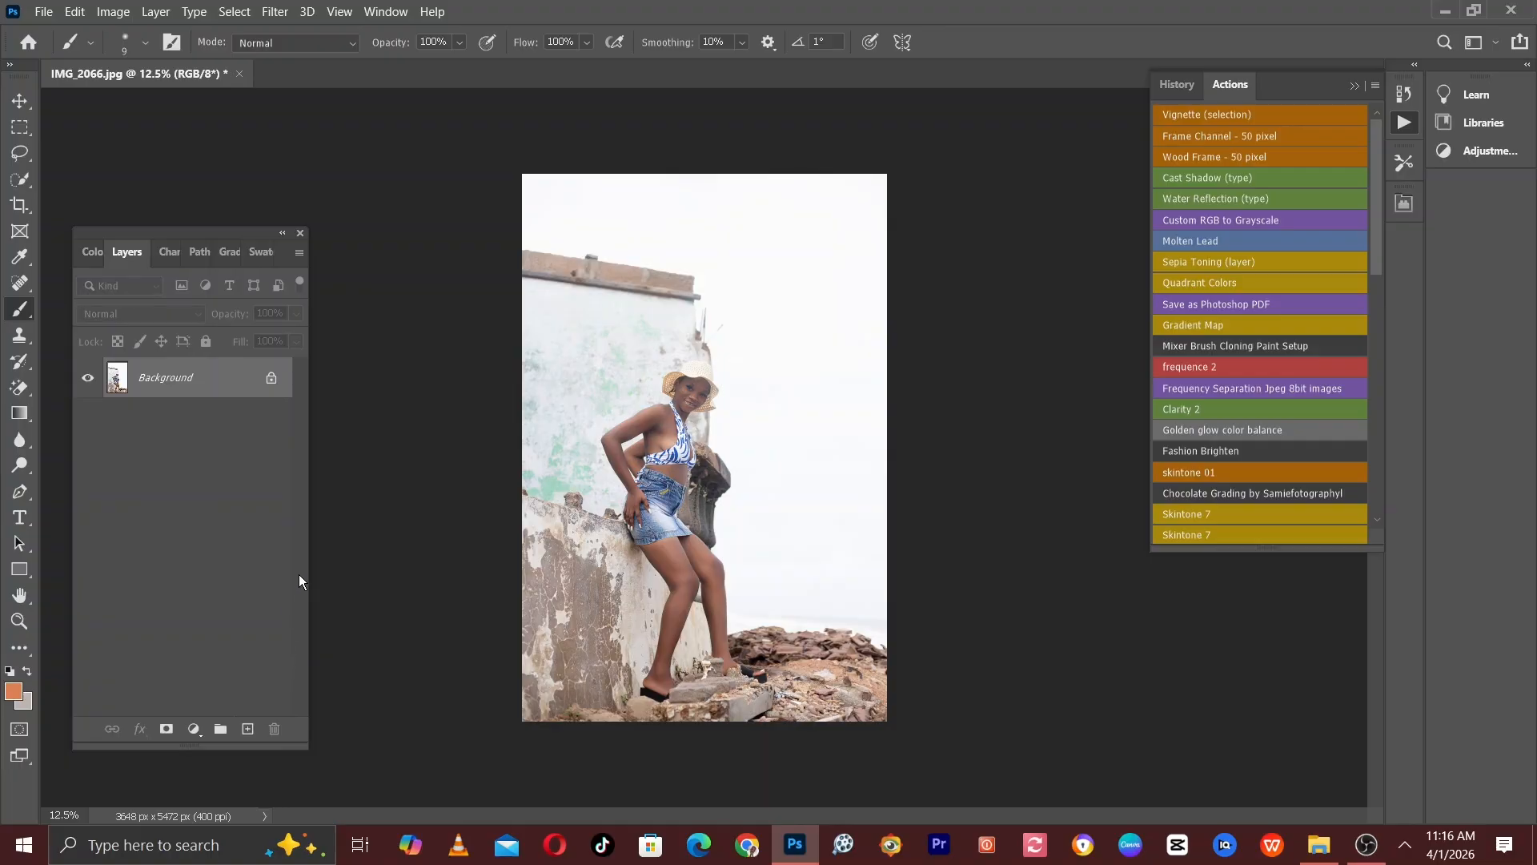
Duplicate the Background layer and open the copy in the Camera Raw Filter
scroll(429, 516, "up", 3)
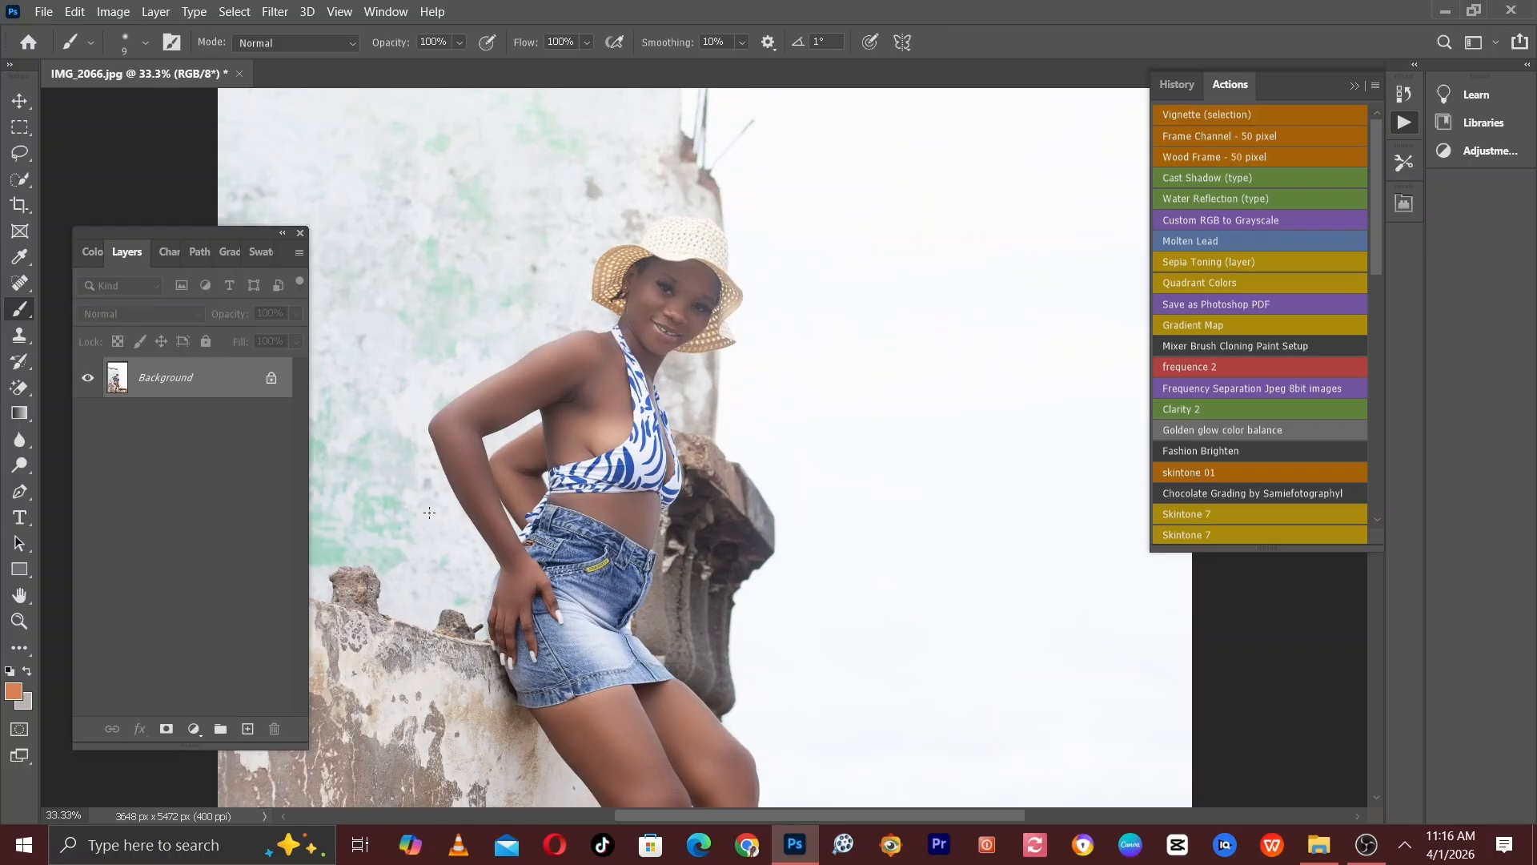
scroll(429, 512, "down", 1)
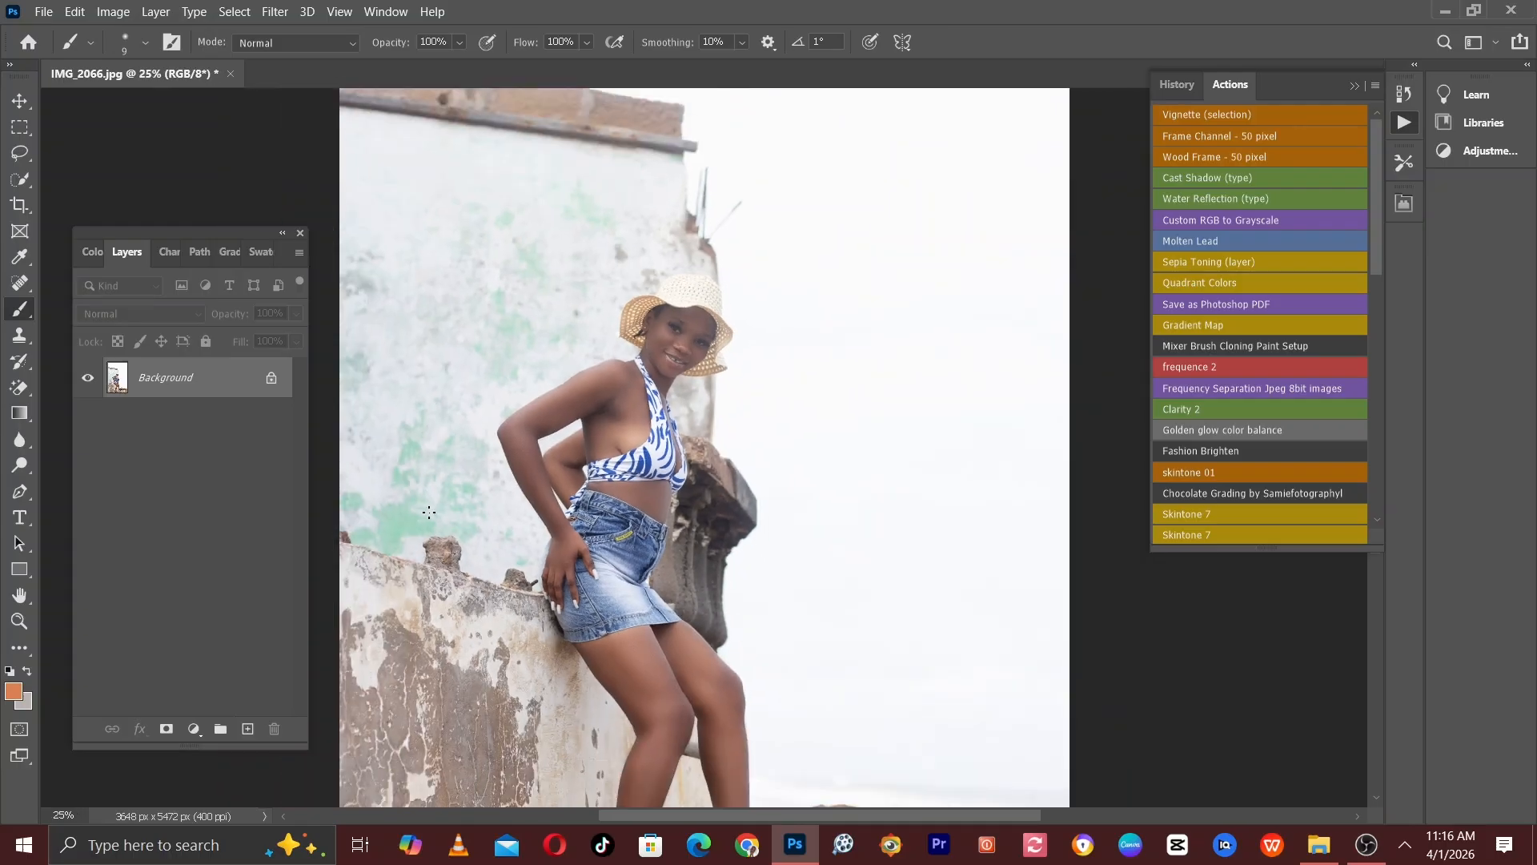
key("ctrl+minus")
key("ctrl+plus")
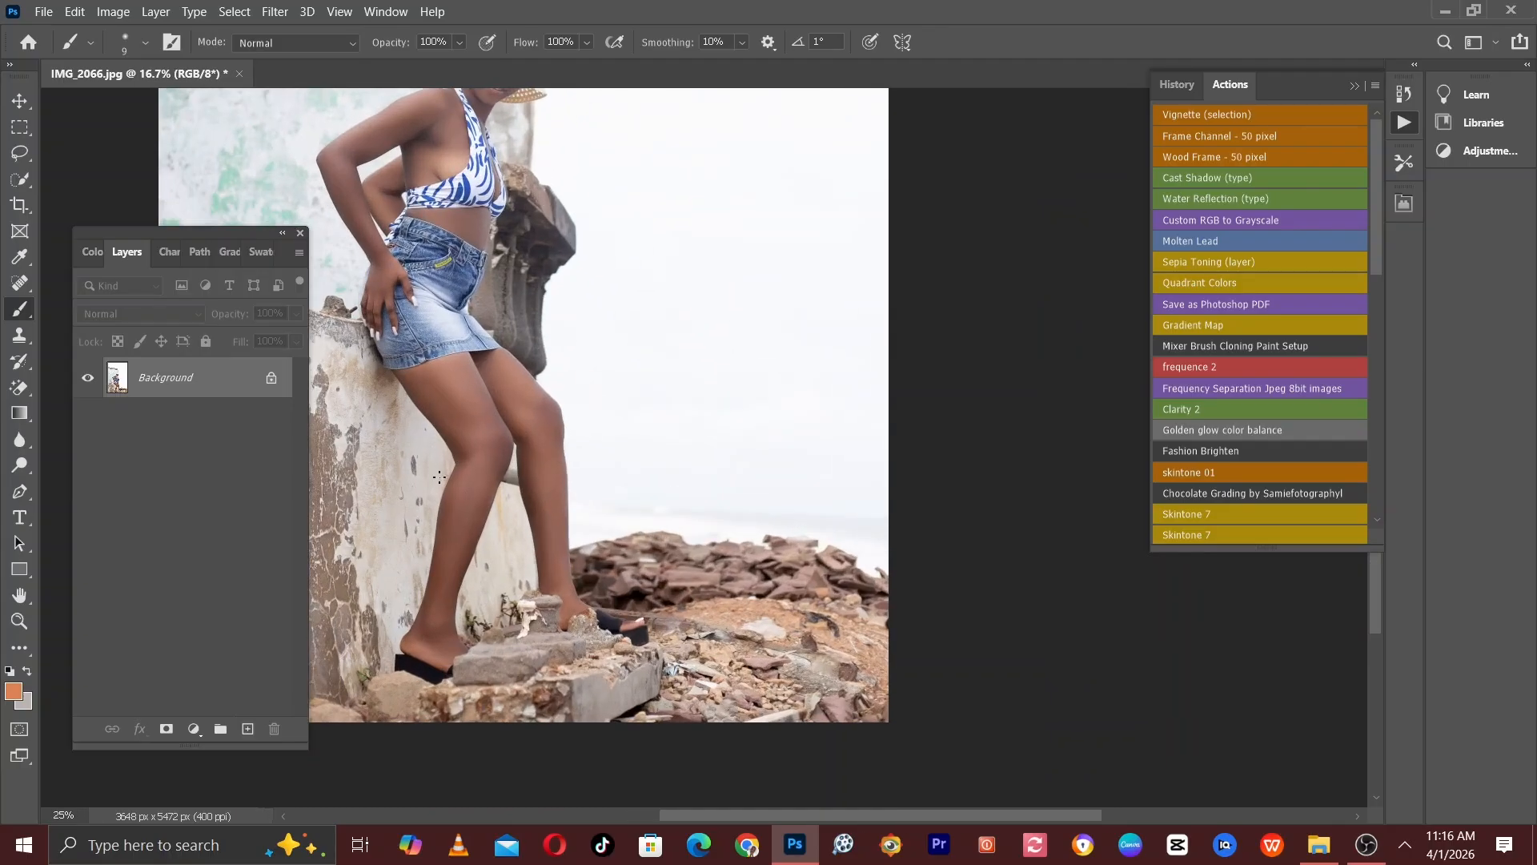
left_click_drag(611, 450, 794, 539)
key("ctrl+minus")
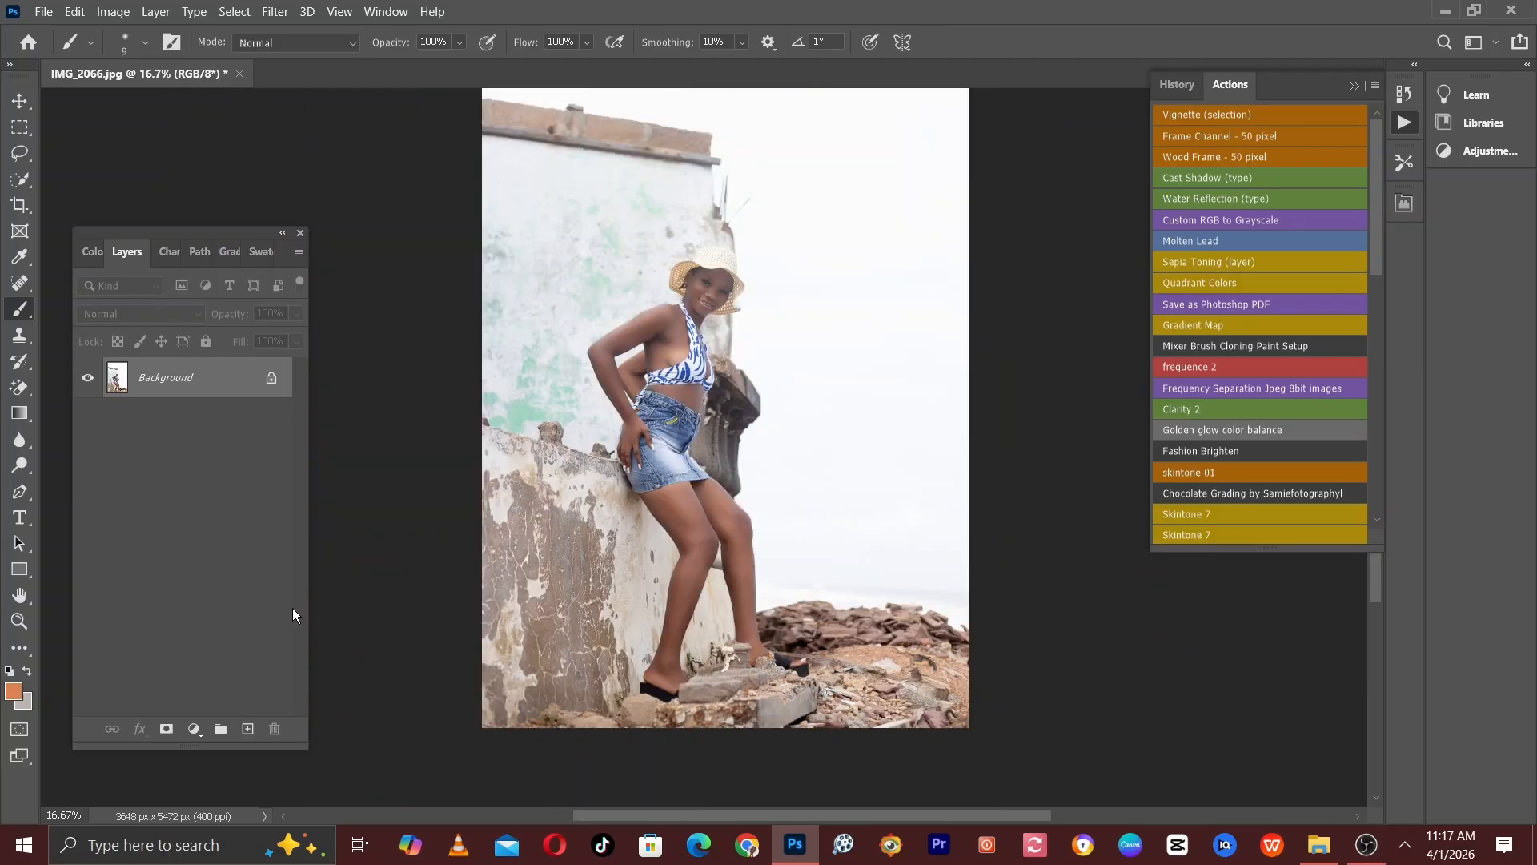
key("ctrl+j")
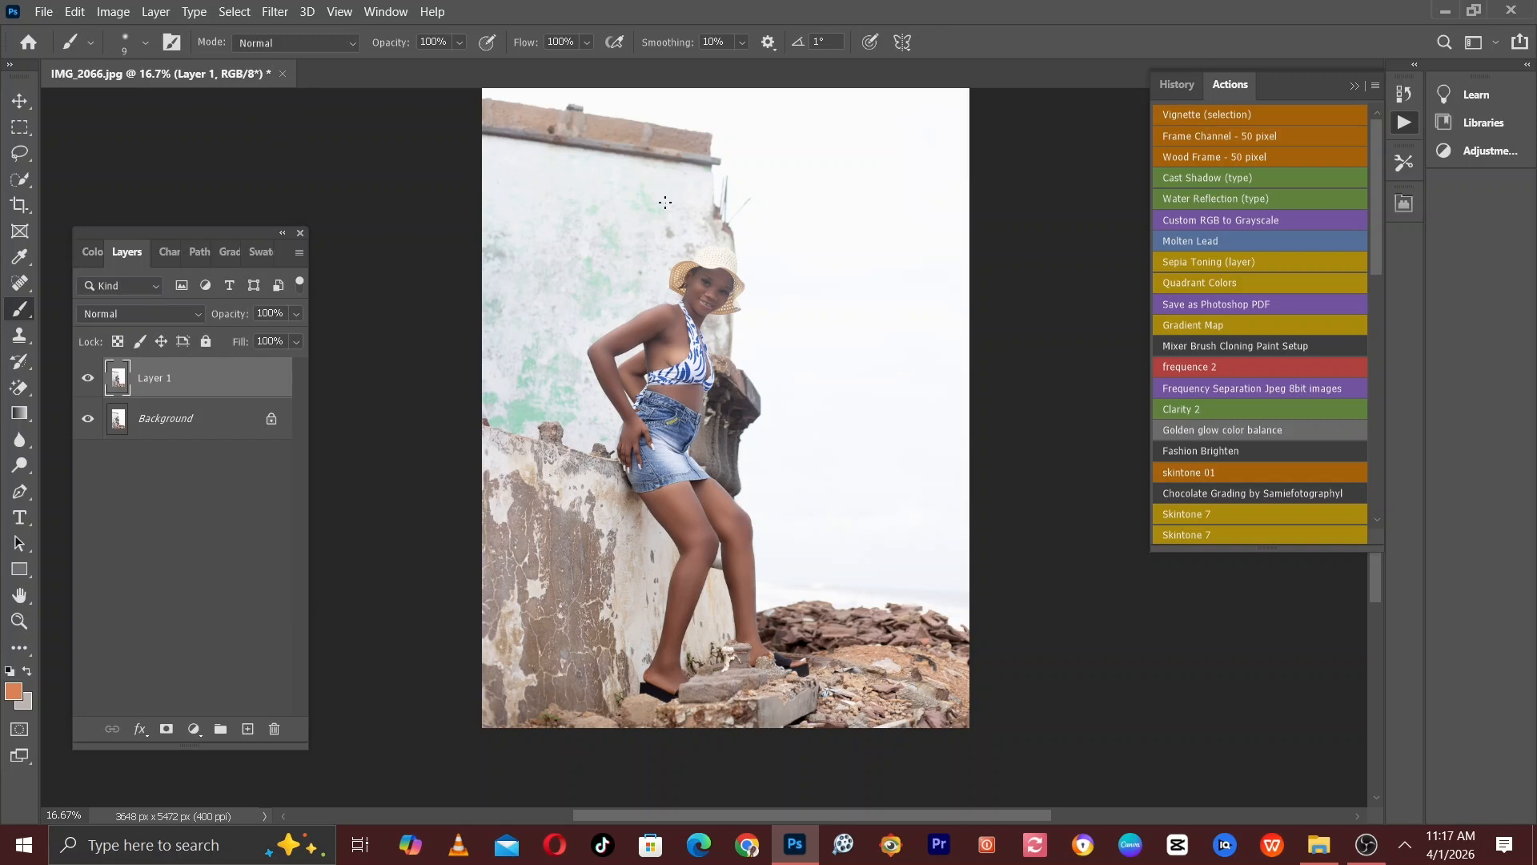
left_click(275, 11)
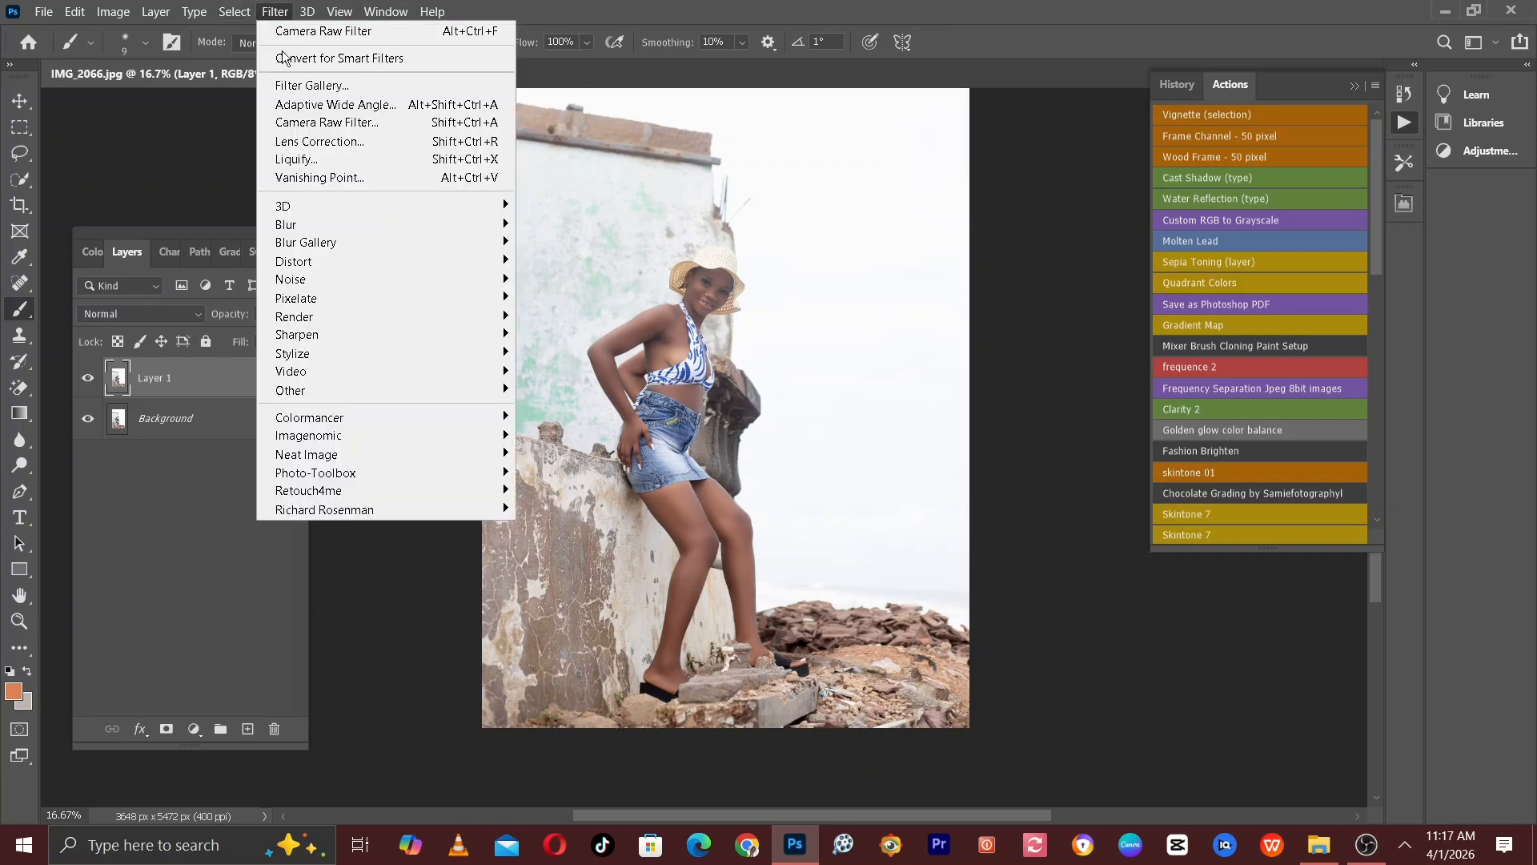
left_click(328, 122)
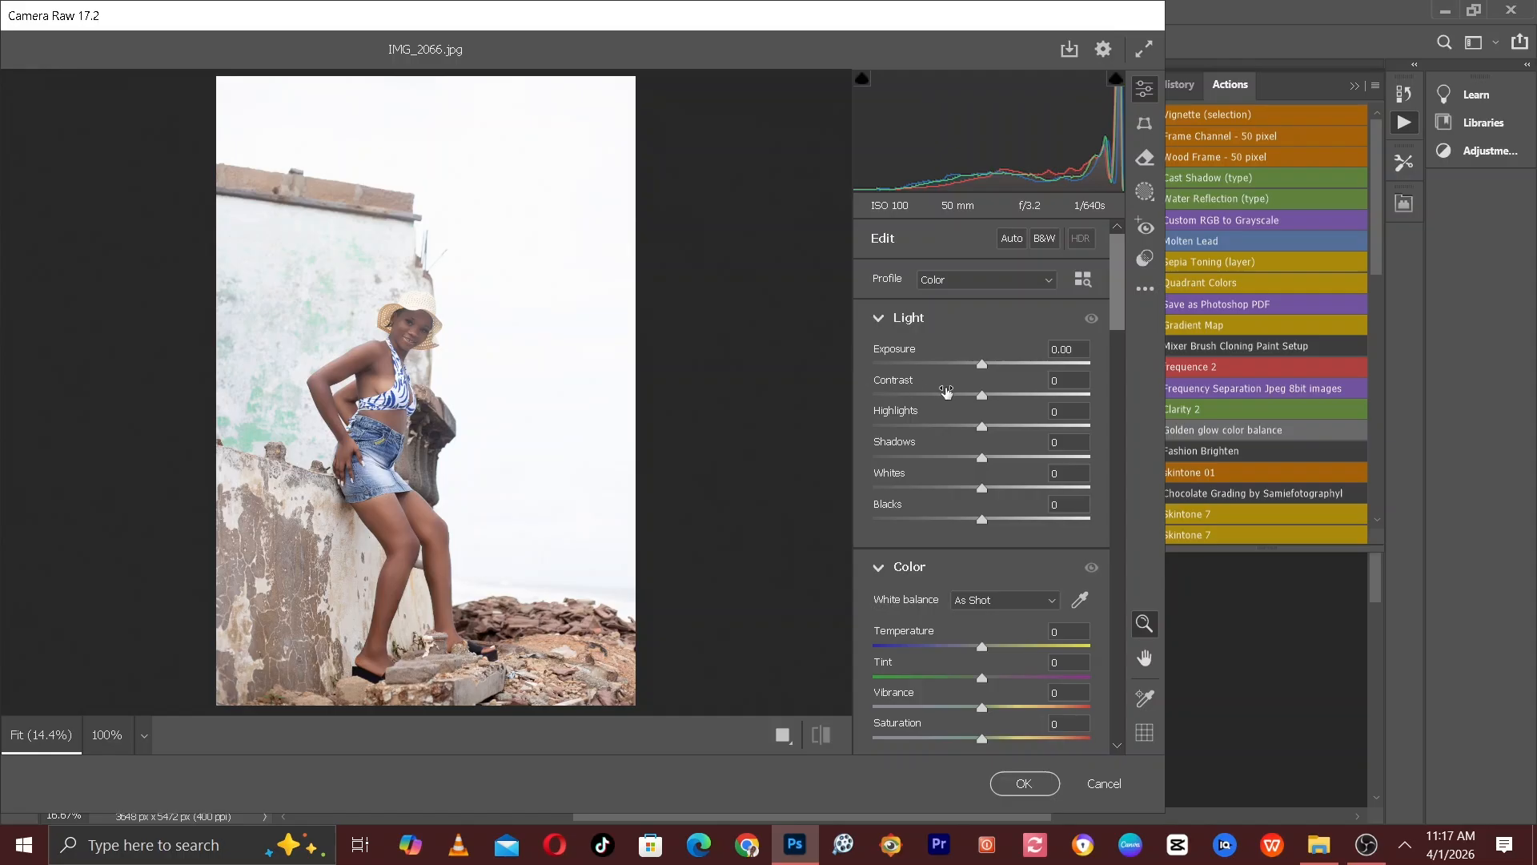
Set the photo's Highlights to -31, Exposure to -0.45 and Contrast to +30
left_click_drag(981, 426, 949, 429)
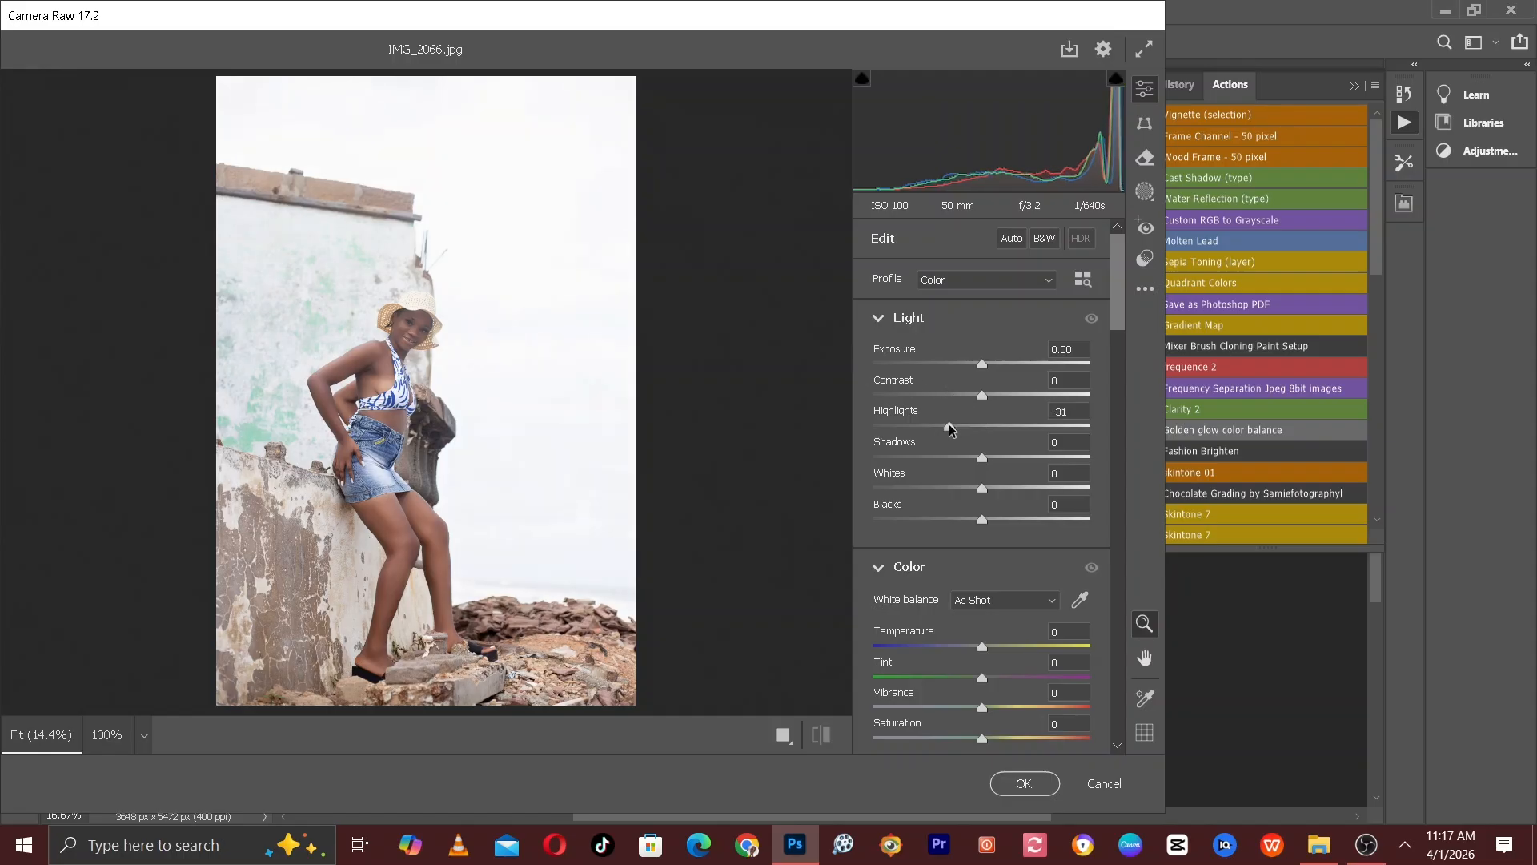
left_click_drag(982, 364, 971, 365)
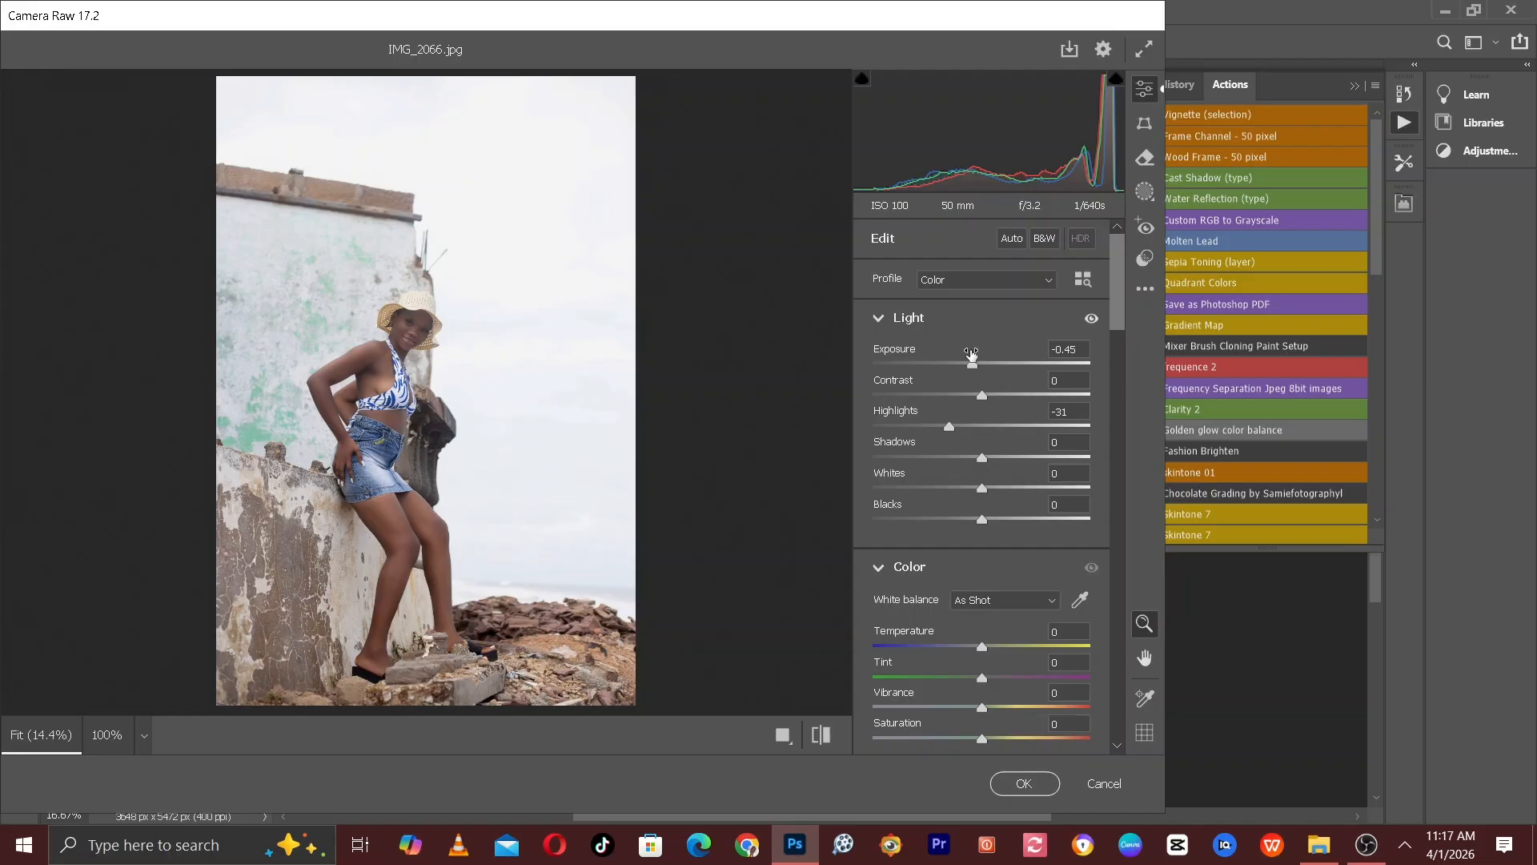
mouse_move(971, 353)
left_click_drag(981, 395, 1014, 397)
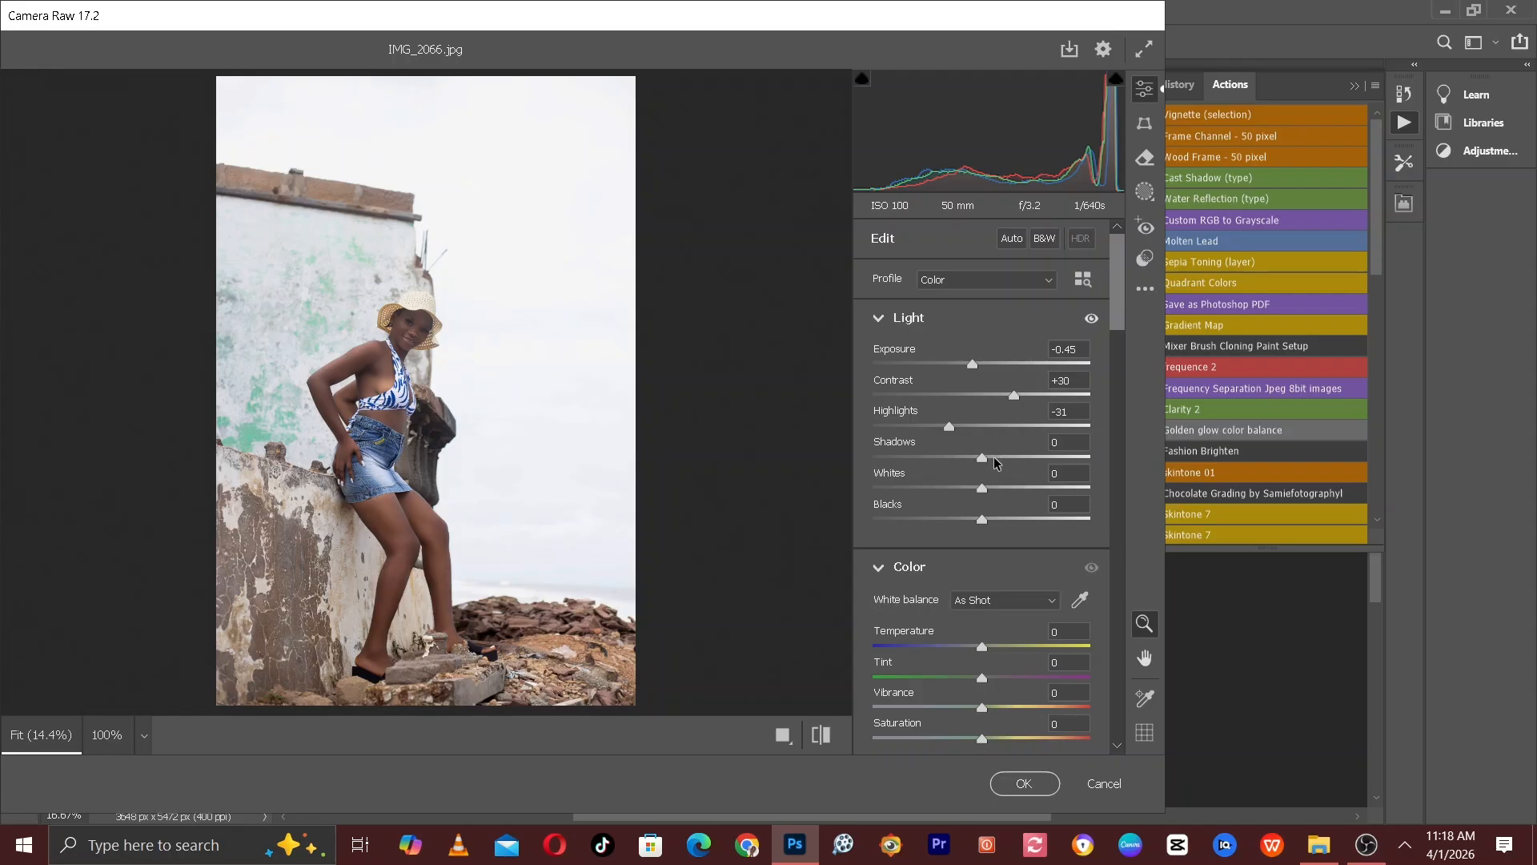
Set Shadows to +41, Whites to +11 and Blacks to -40, and compare the photo with its original state
left_click_drag(990, 458, 1027, 462)
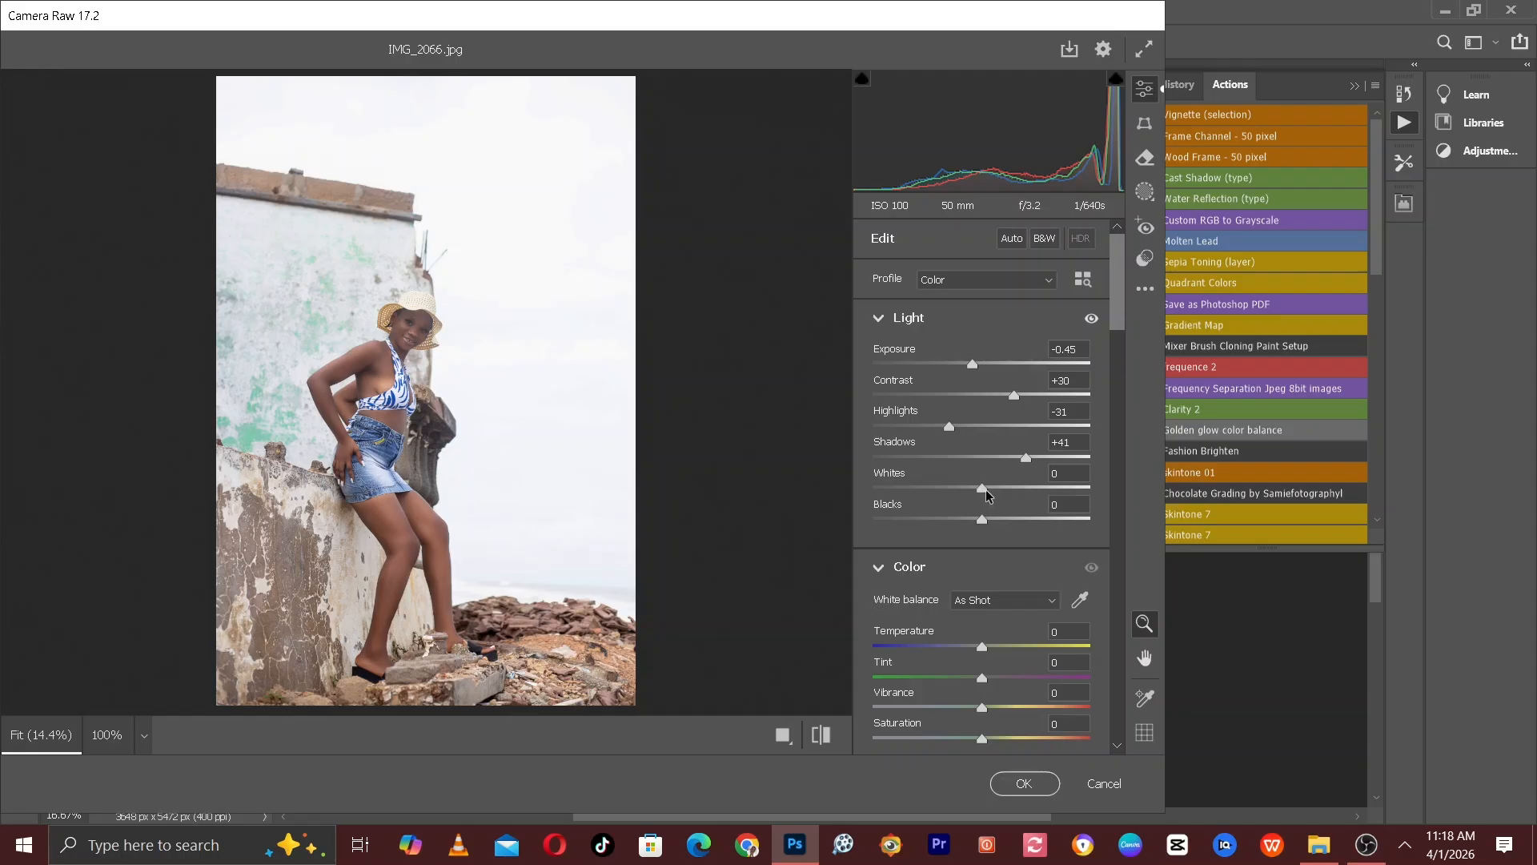
left_click_drag(983, 490, 999, 501)
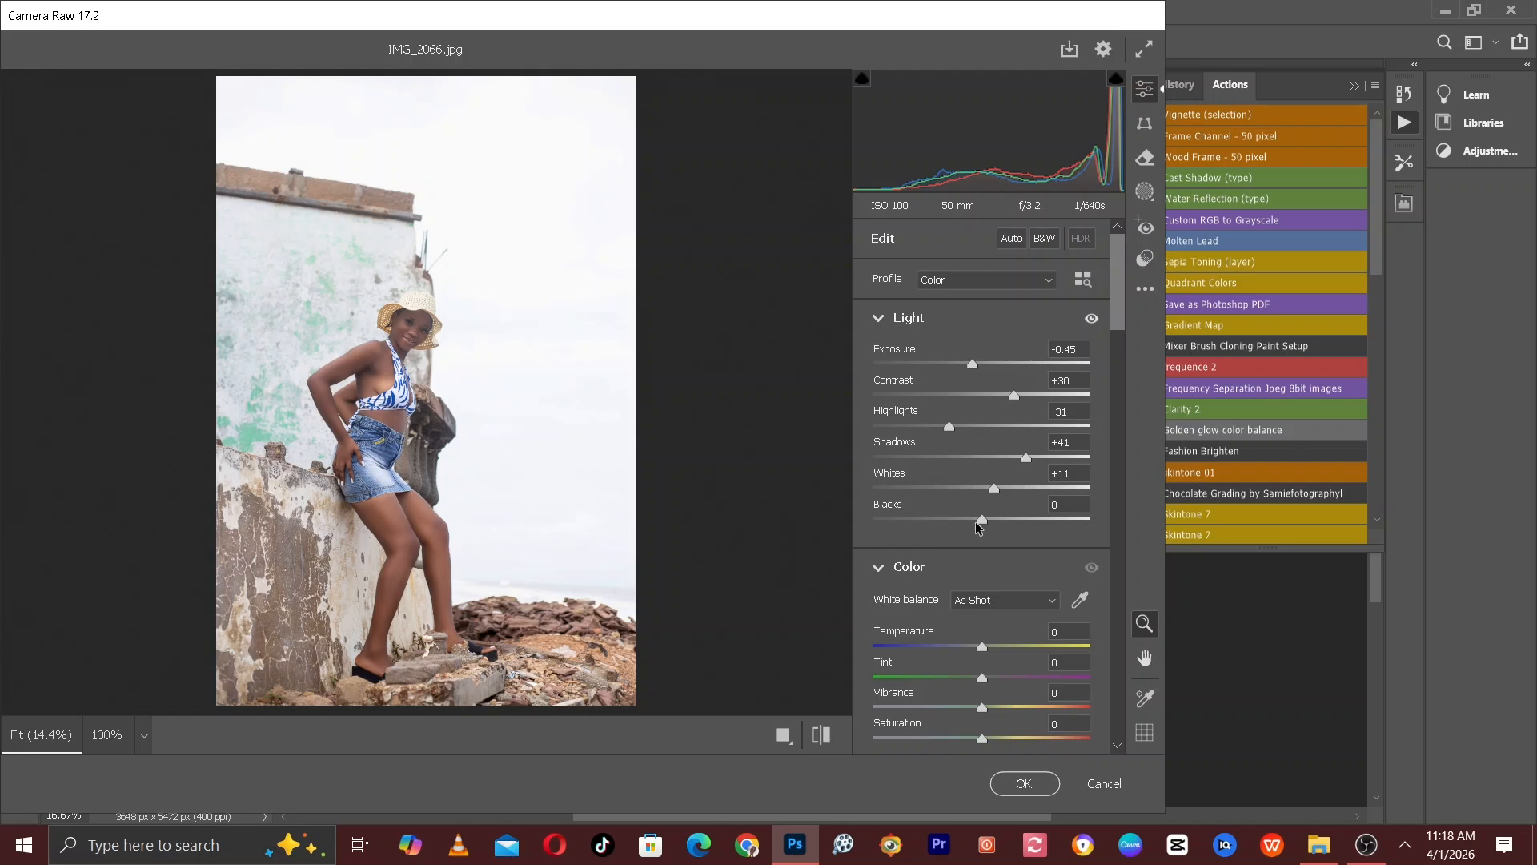
left_click_drag(982, 521, 934, 497)
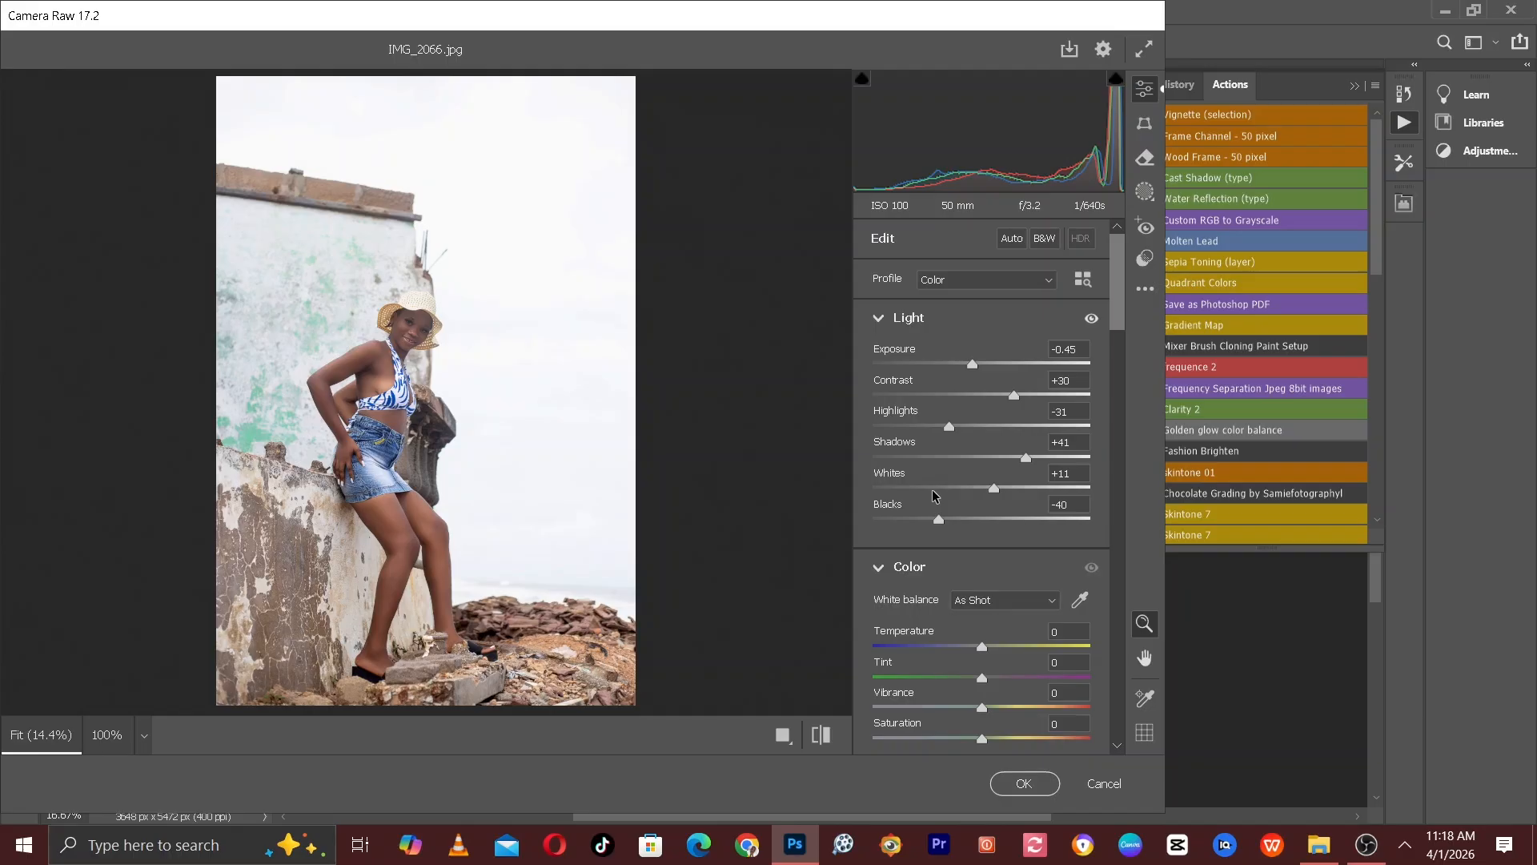
left_click(822, 732)
left_click(822, 732)
Adjust the white balance to Temperature +12 and Tint -9
left_click_drag(1119, 290, 1131, 345)
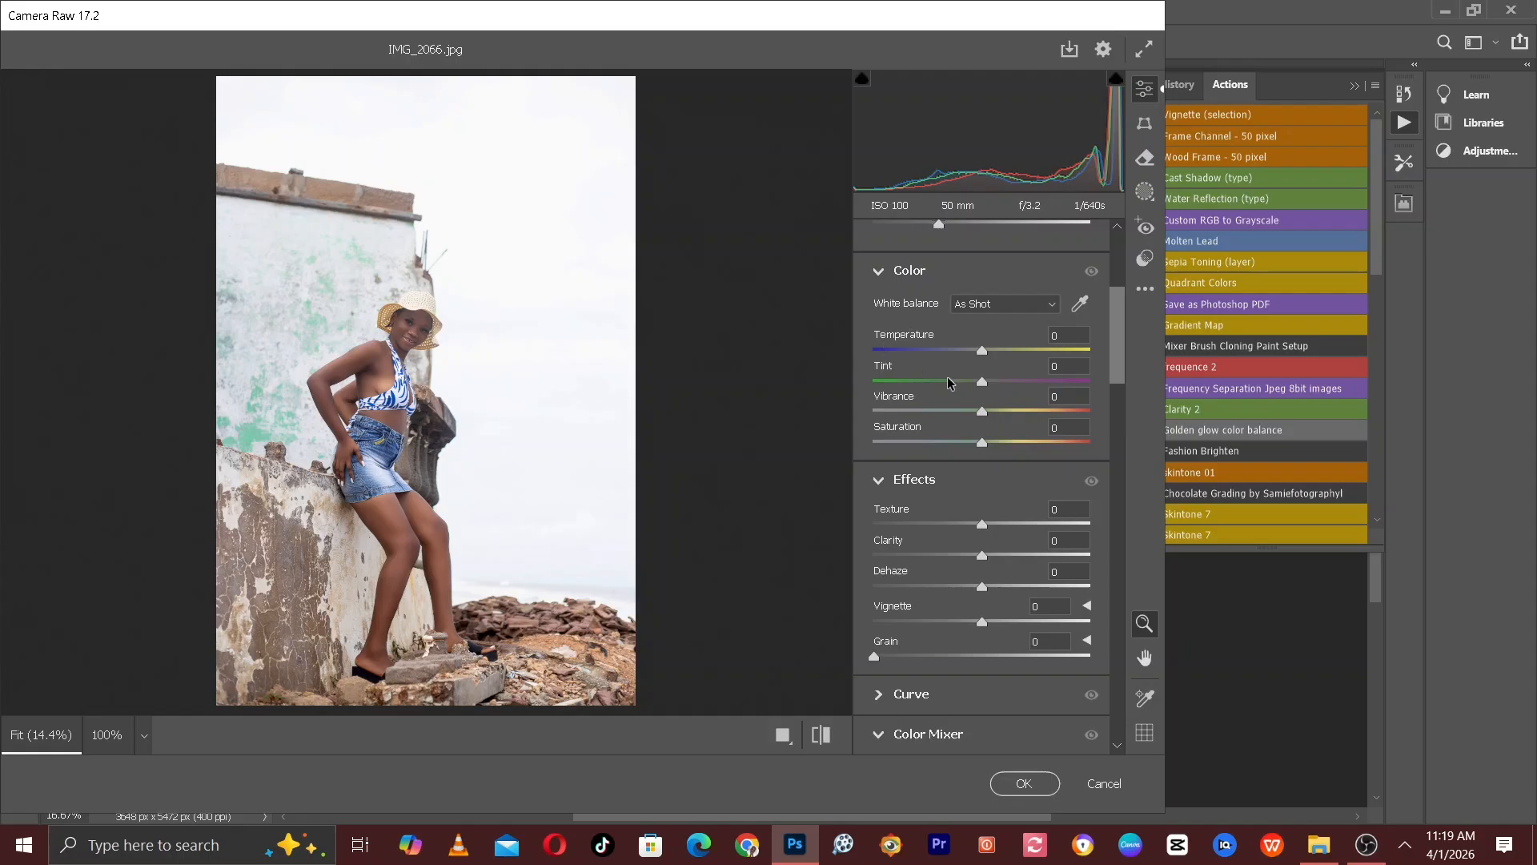
left_click_drag(985, 357, 994, 353)
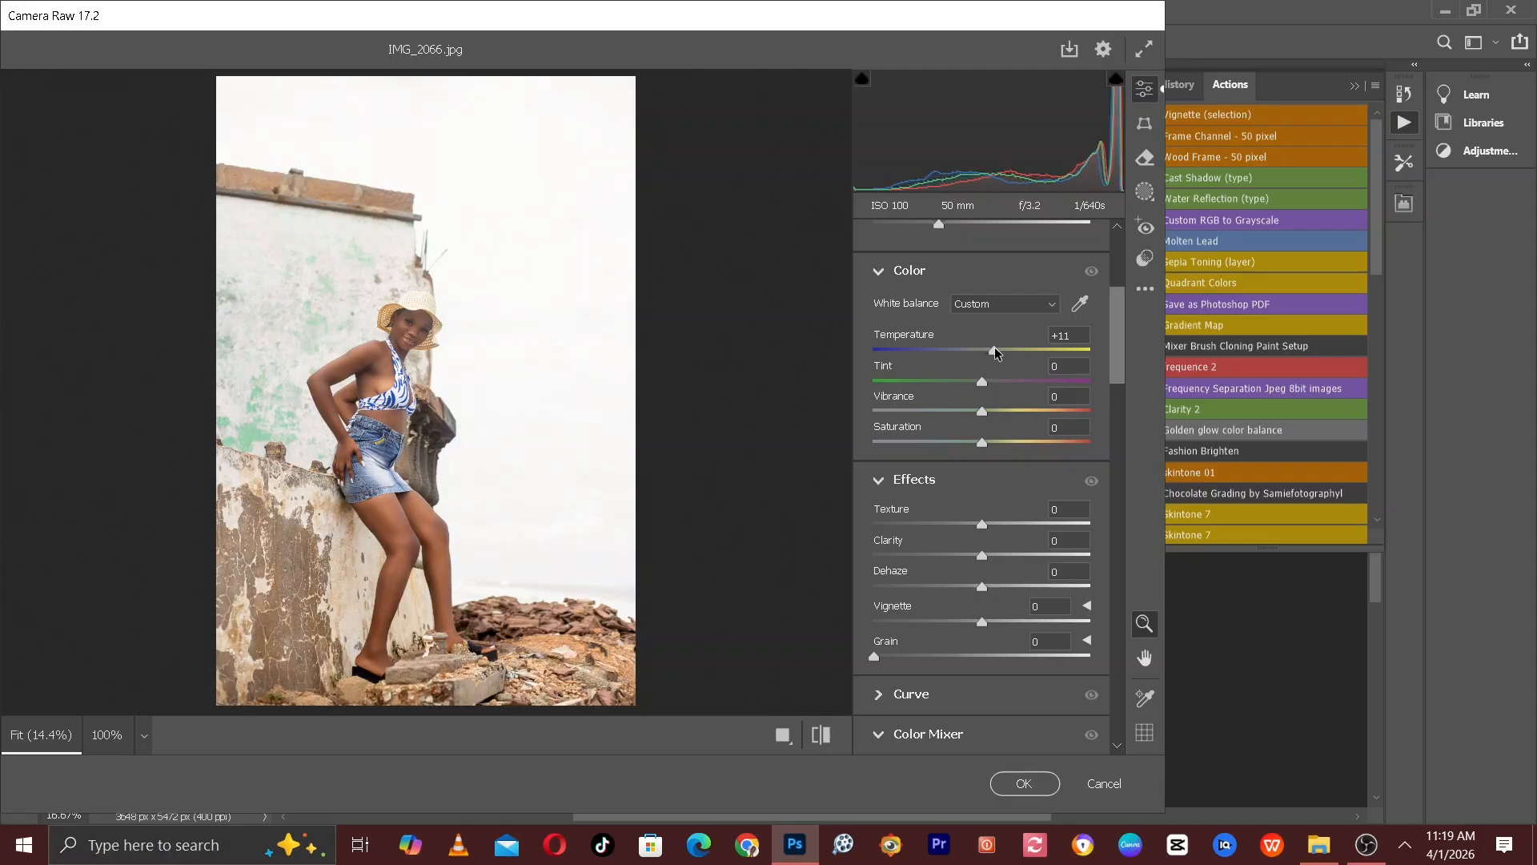
left_click_drag(994, 352, 996, 352)
left_click_drag(983, 384, 977, 385)
left_click_drag(976, 384, 973, 384)
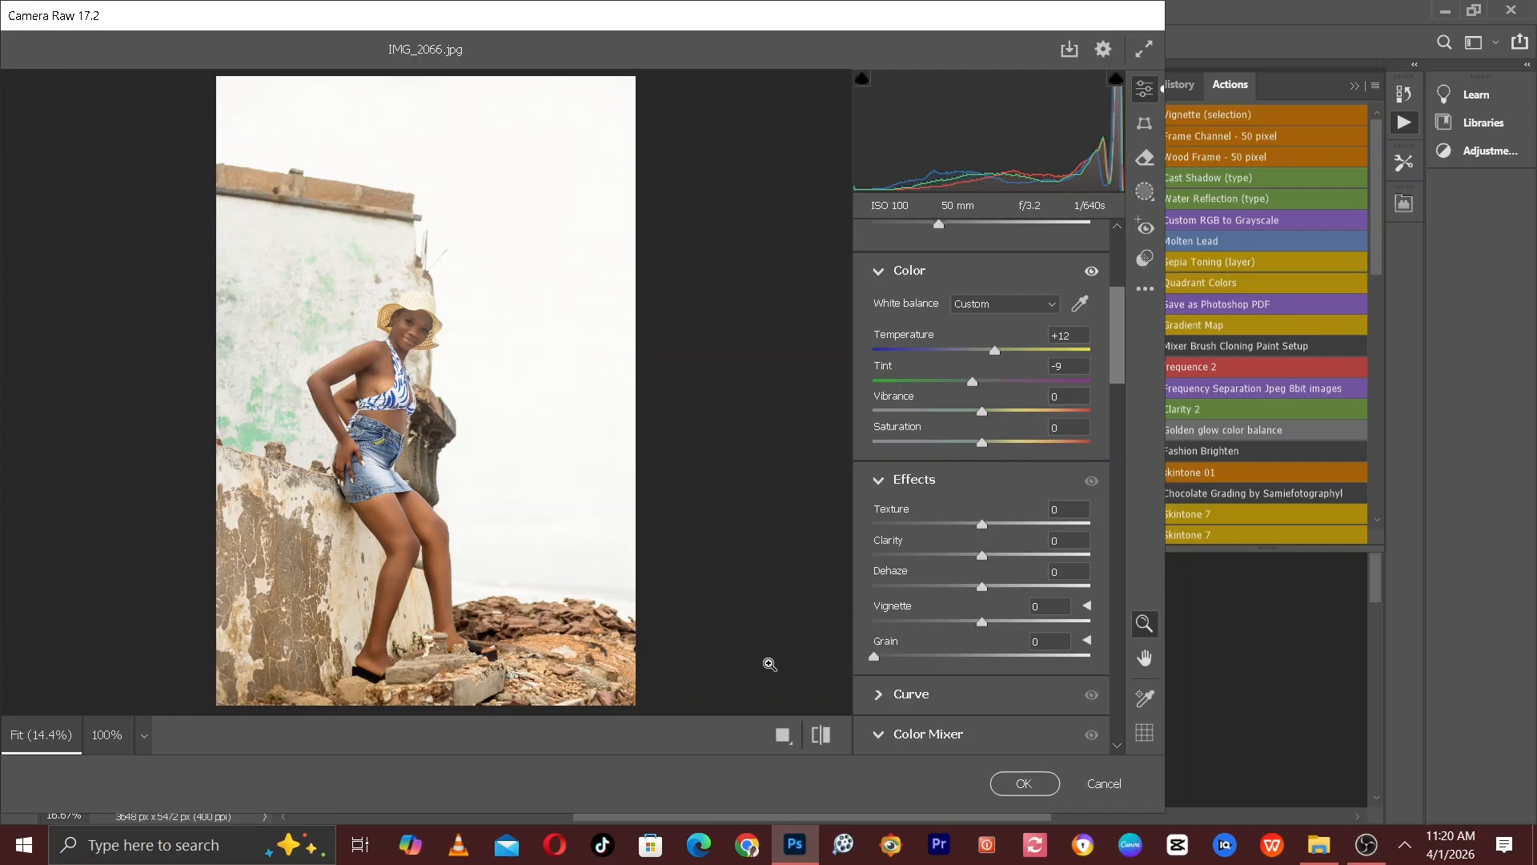
Adjust the Reds in the Color Mixer to Hue +6, Saturation +10 and Luminance +5
left_click_drag(1120, 361, 1136, 423)
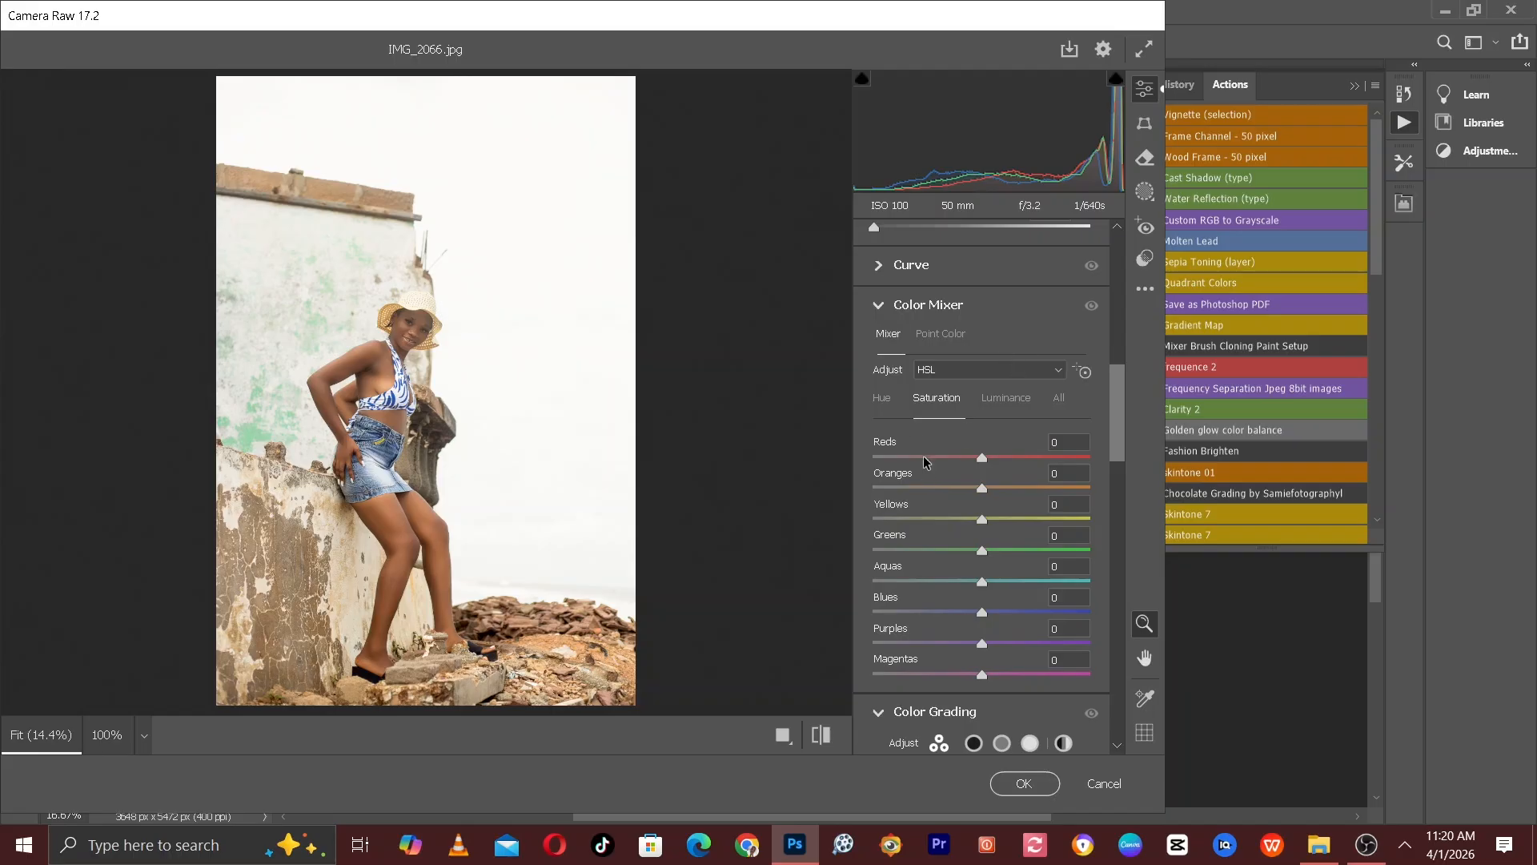
left_click(884, 402)
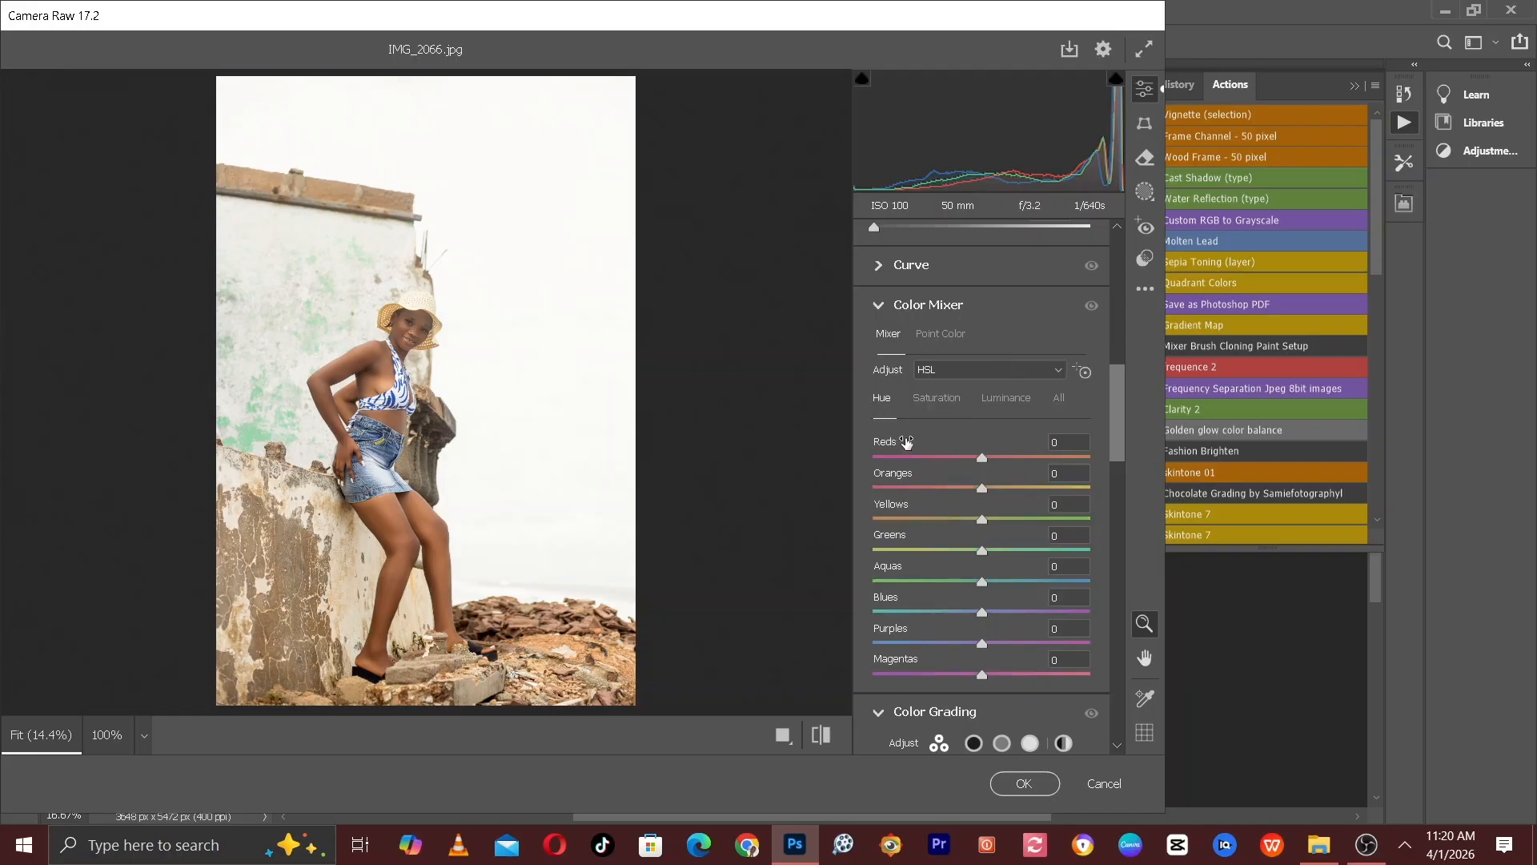
left_click_drag(988, 464, 991, 466)
left_click(947, 404)
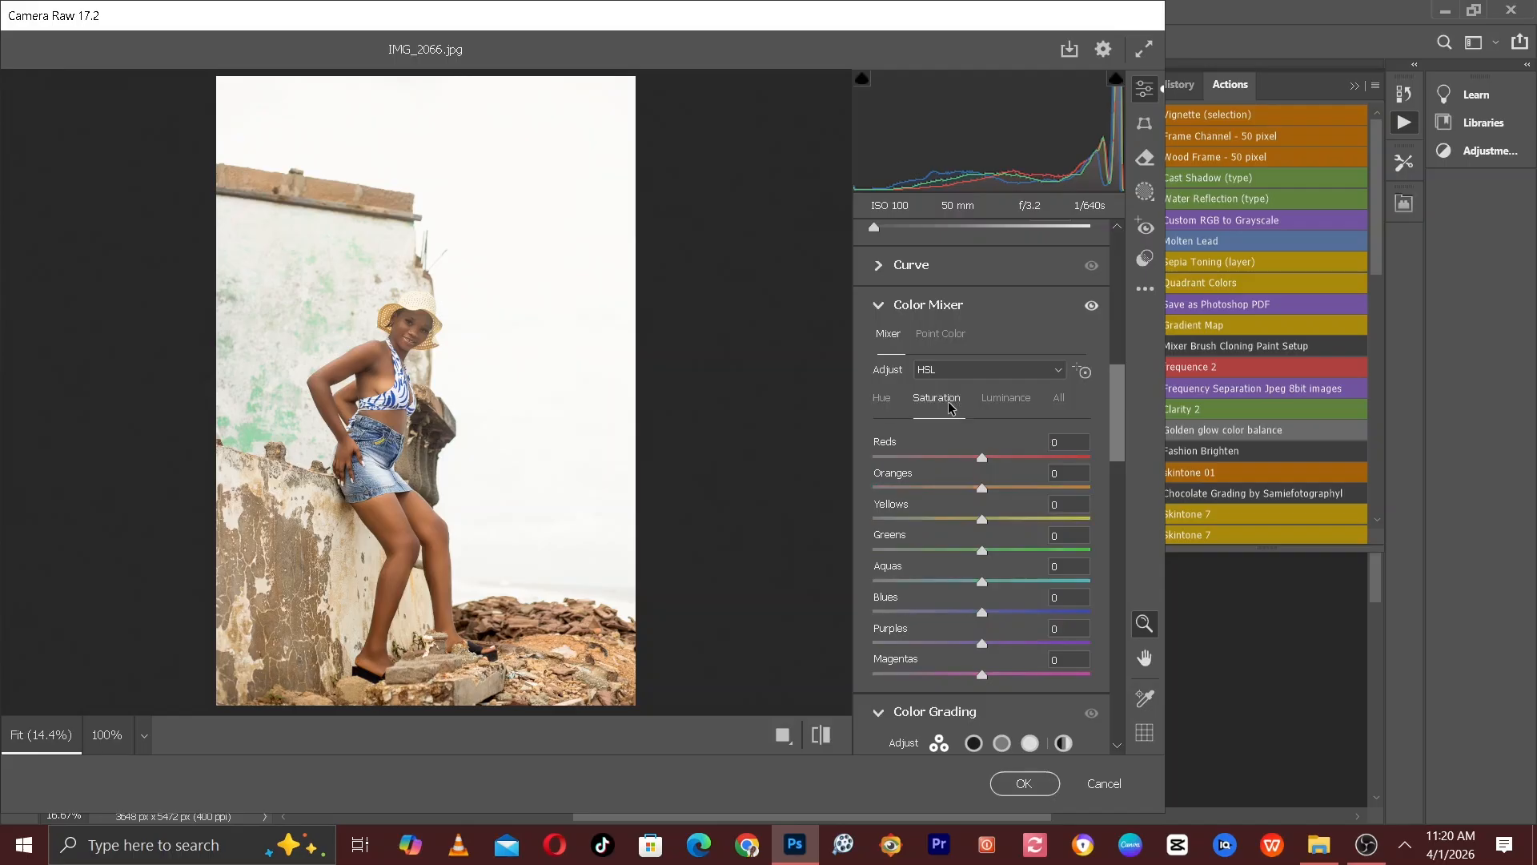
left_click(988, 460)
left_click_drag(989, 460, 993, 461)
left_click(998, 403)
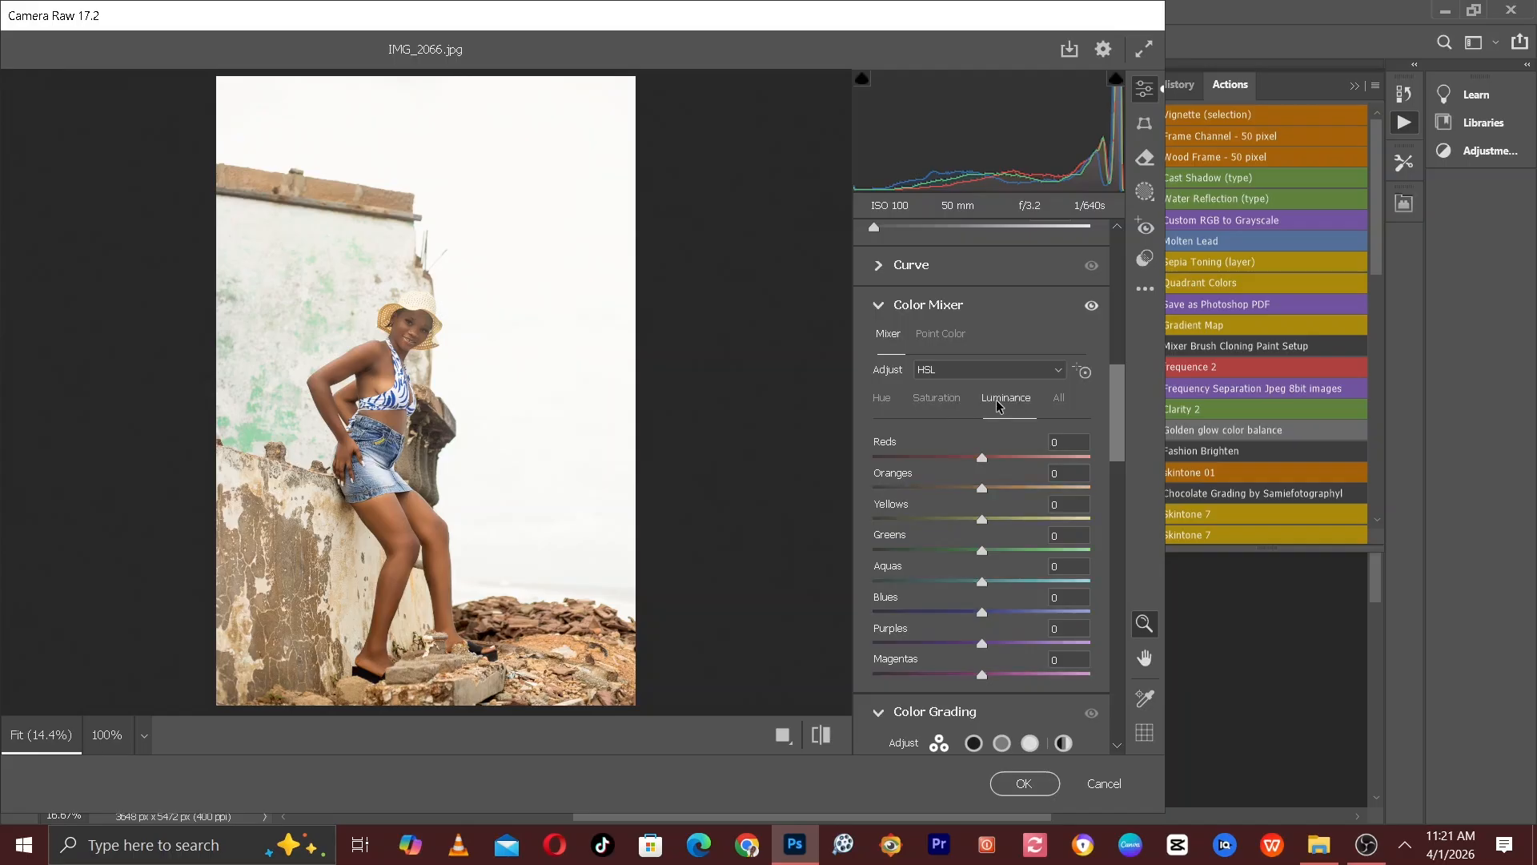
left_click_drag(986, 464, 993, 466)
Adjust the Oranges in the Color Mixer to Hue -5, Saturation +14 and Luminance +5, checking against the original photo
left_click(882, 399)
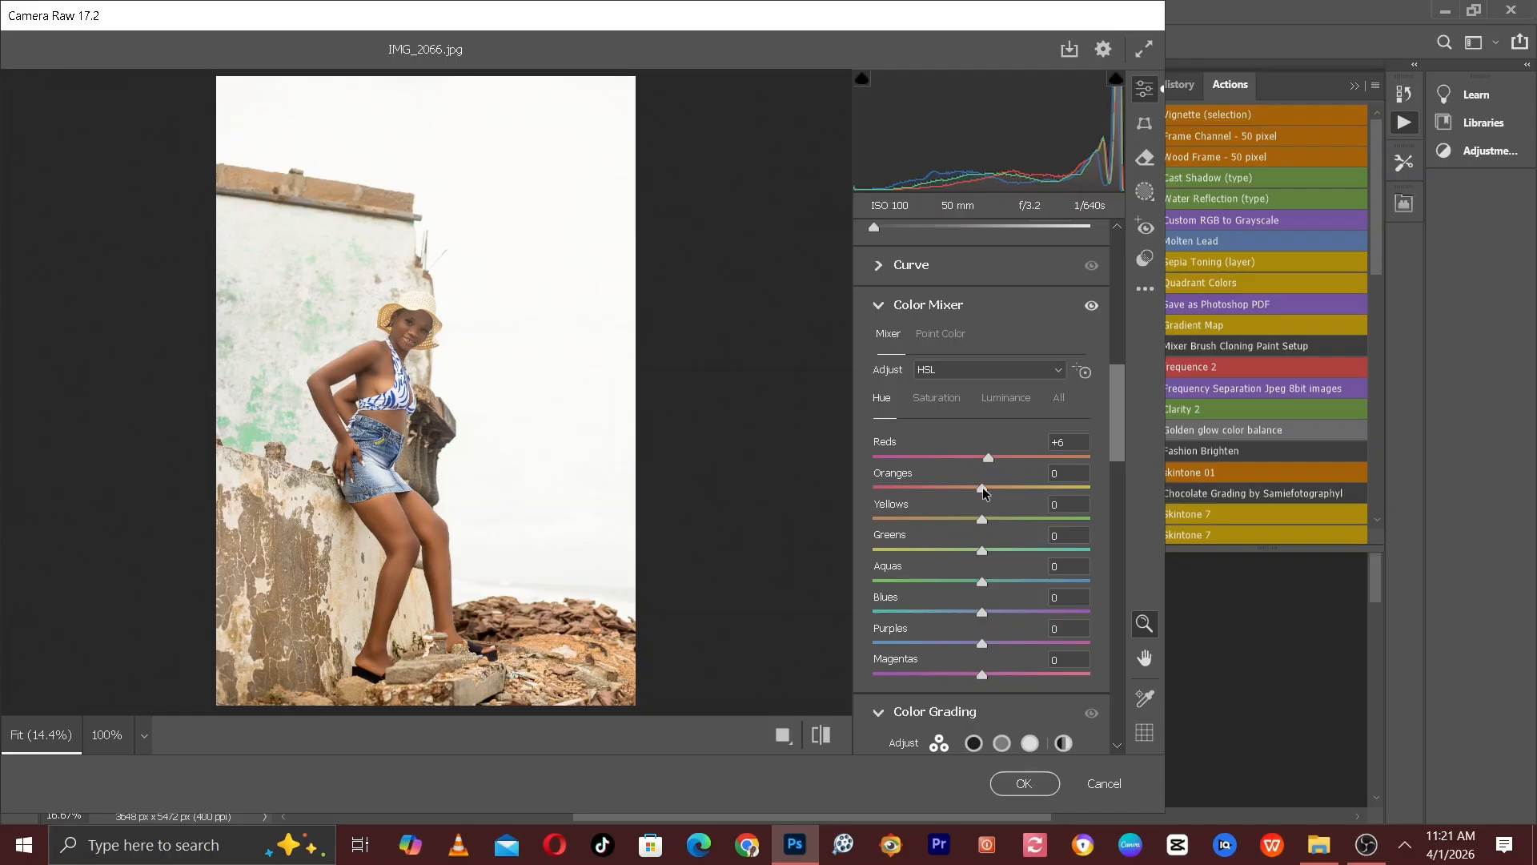
left_click_drag(984, 492, 979, 492)
left_click(937, 398)
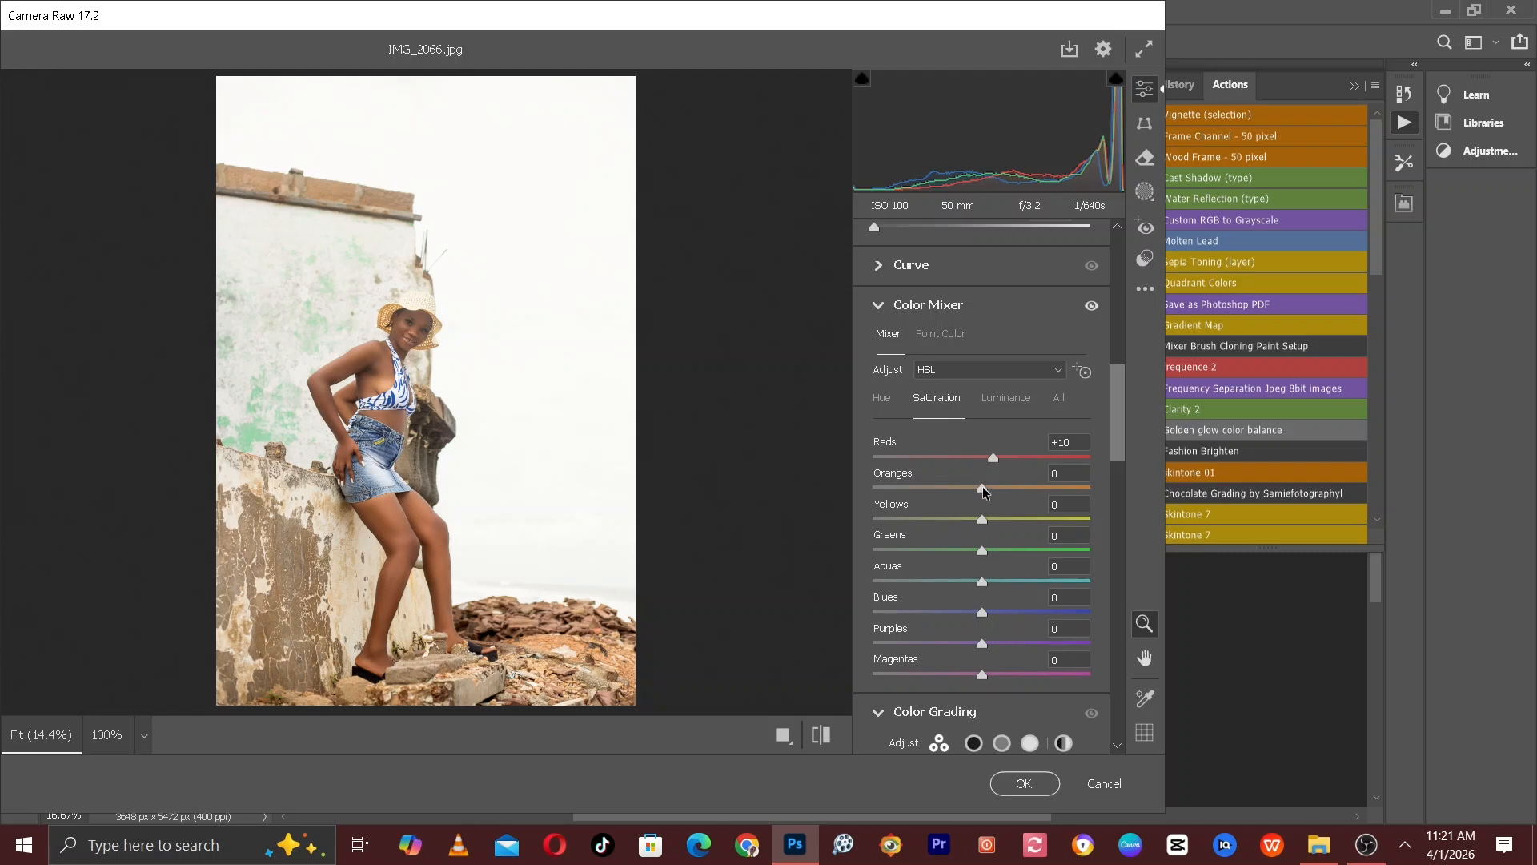
left_click_drag(982, 485, 993, 485)
left_click(824, 738)
left_click(823, 738)
left_click(1015, 400)
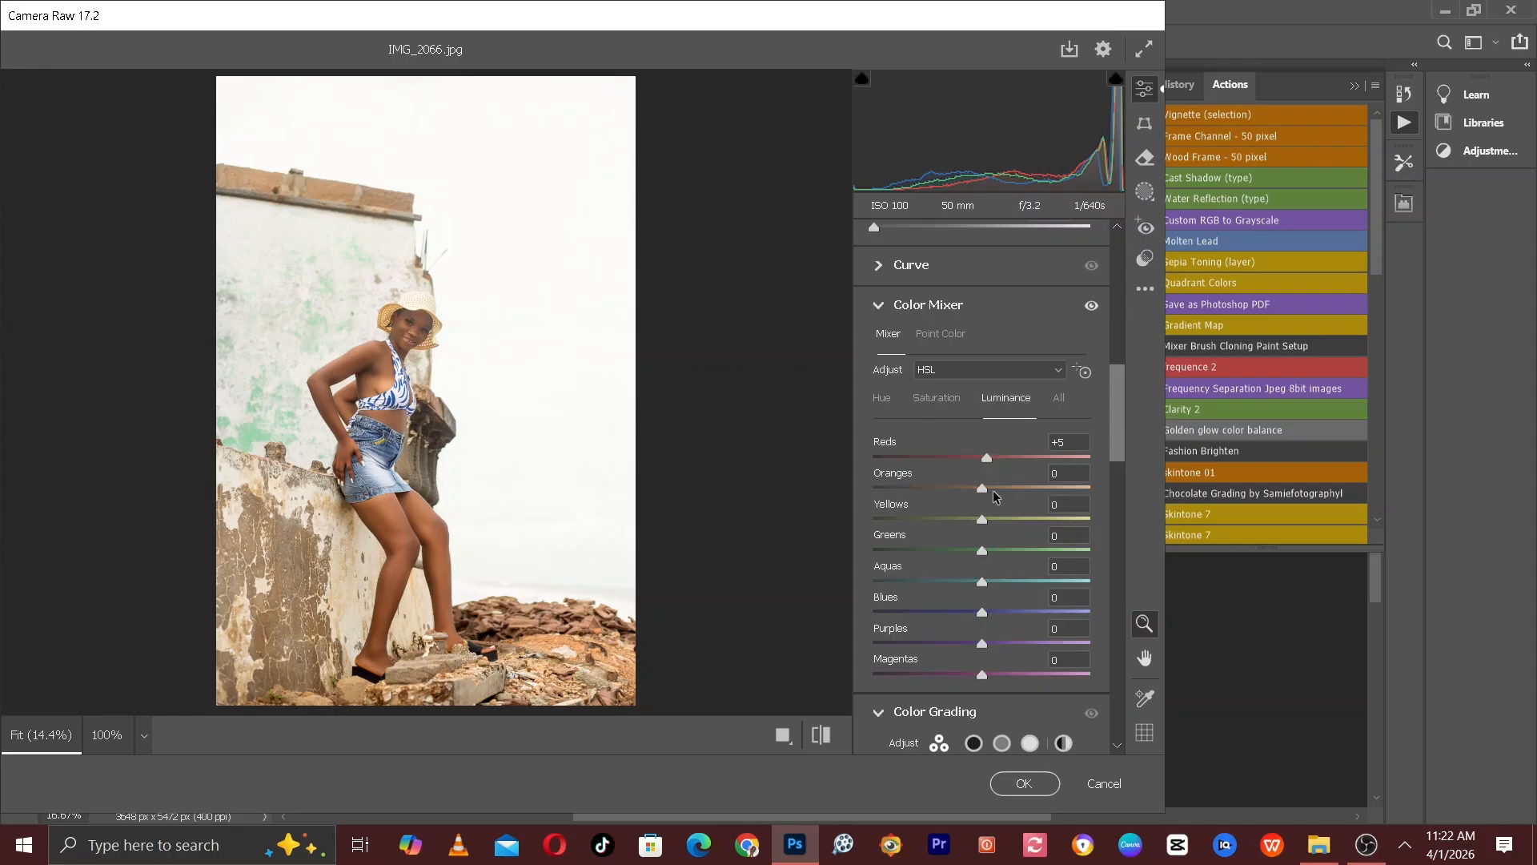
left_click_drag(986, 487, 989, 488)
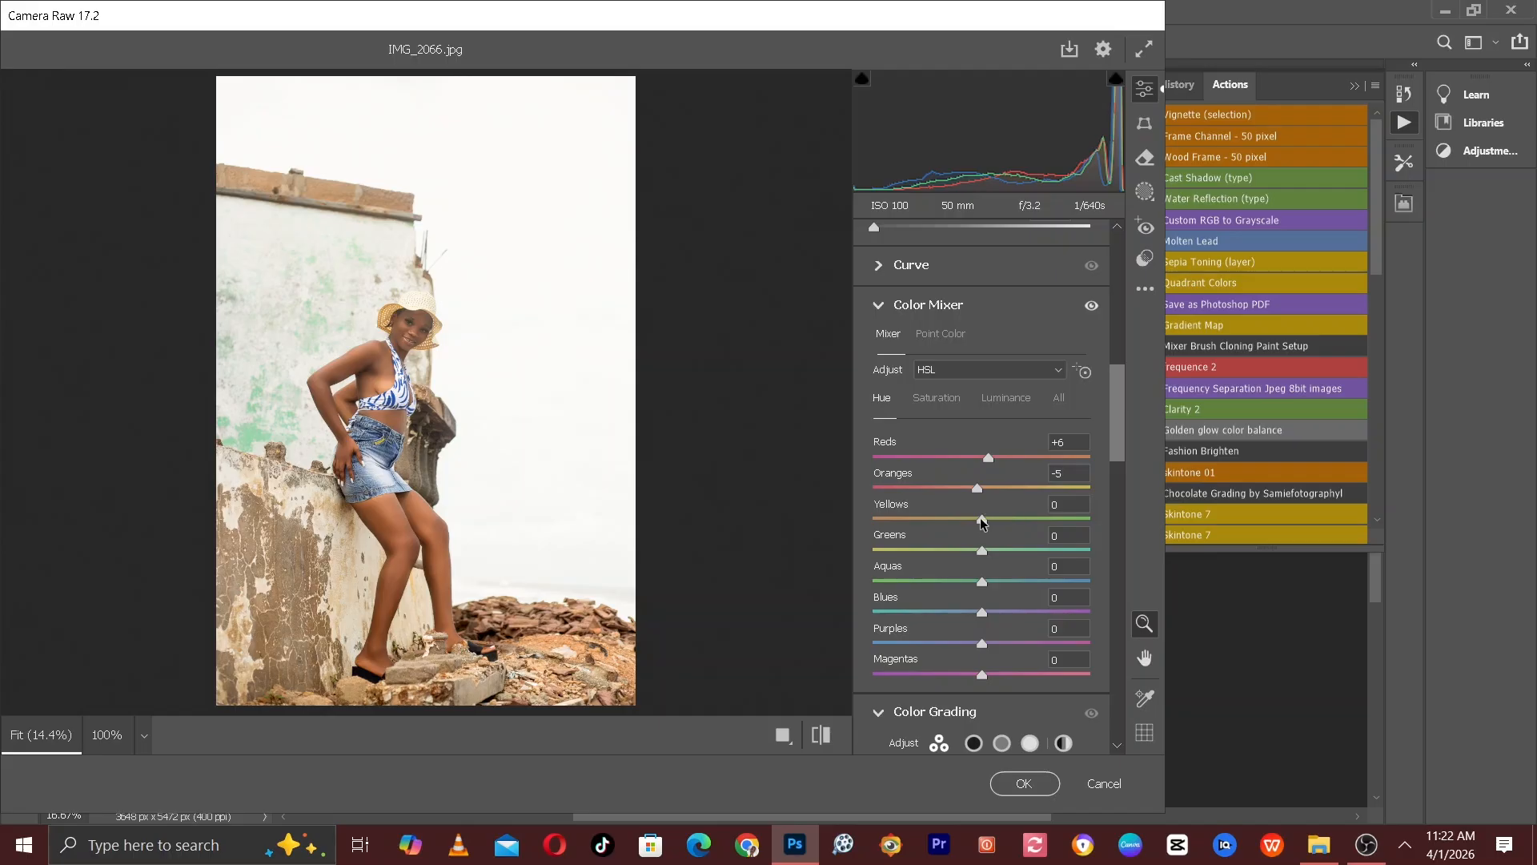
Adjust the Yellows to Hue -40, Saturation -39 and Luminance -10, and compare the photo before and after
left_click_drag(982, 522, 977, 522)
left_click_drag(977, 522, 941, 516)
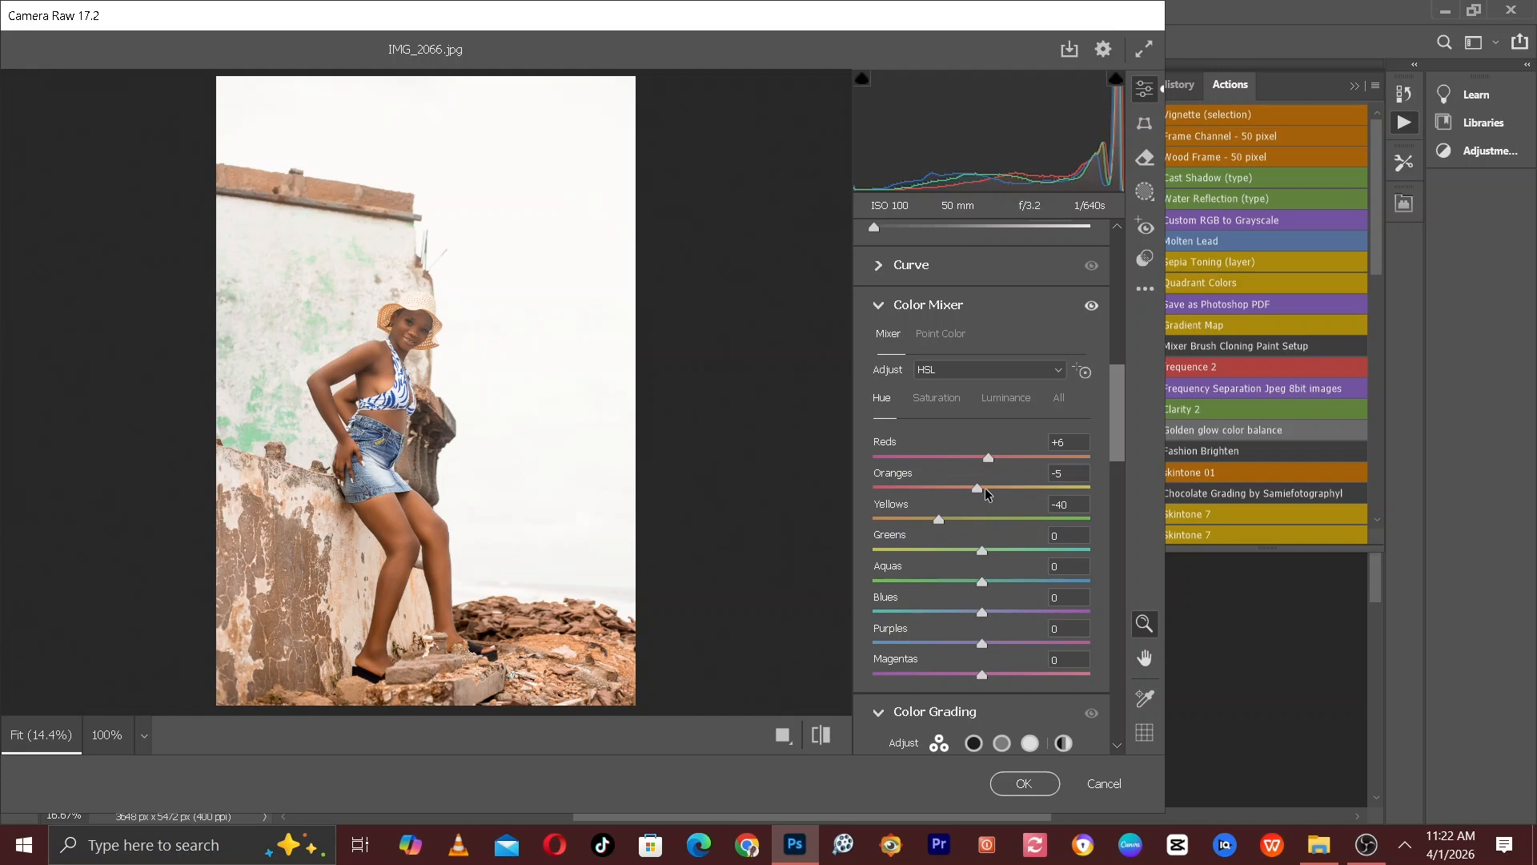
left_click(935, 399)
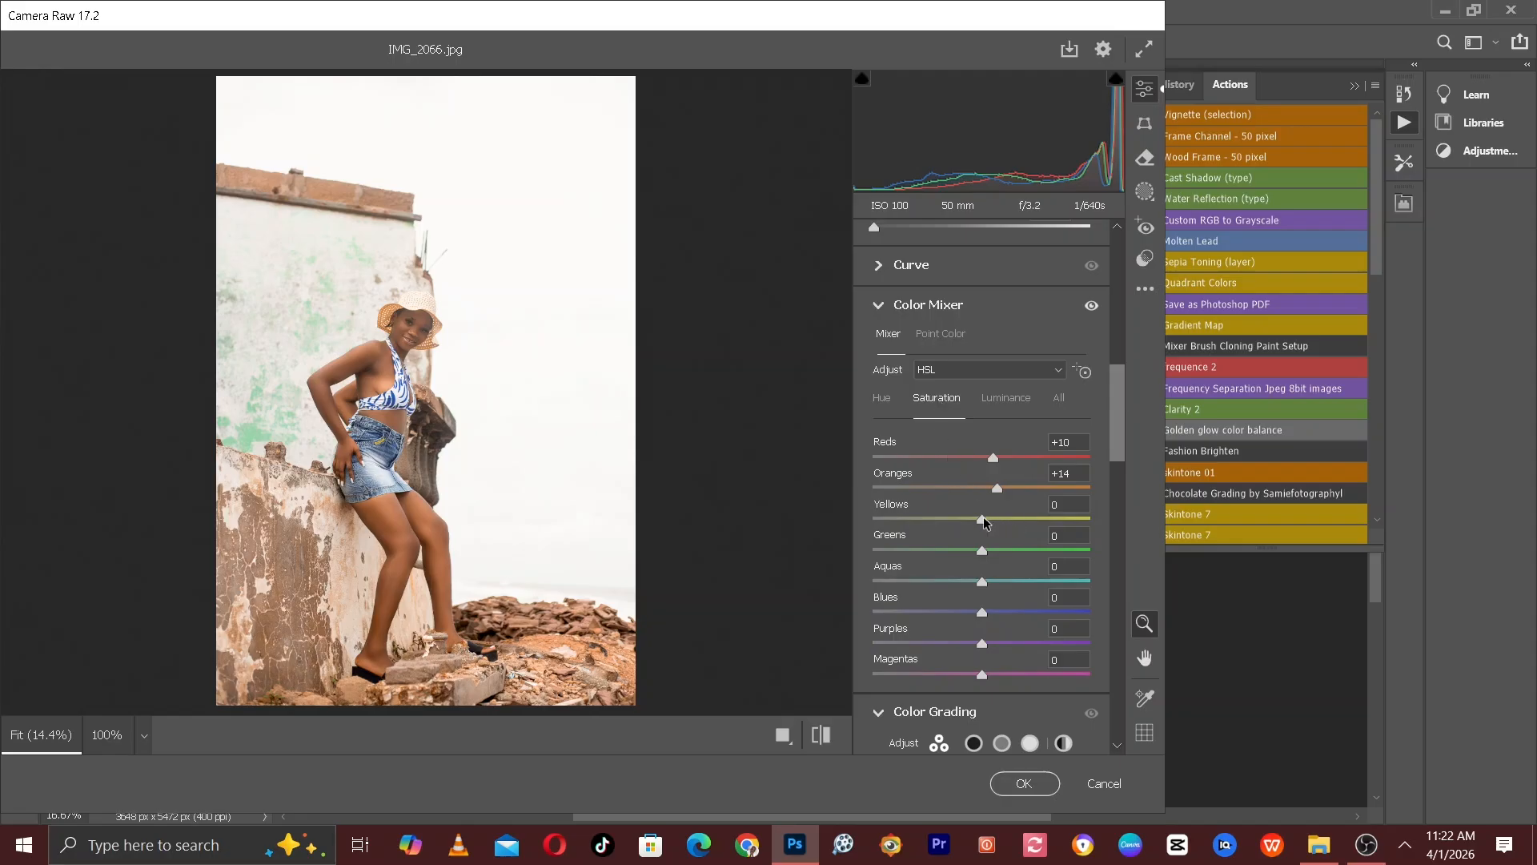
left_click_drag(984, 521, 939, 513)
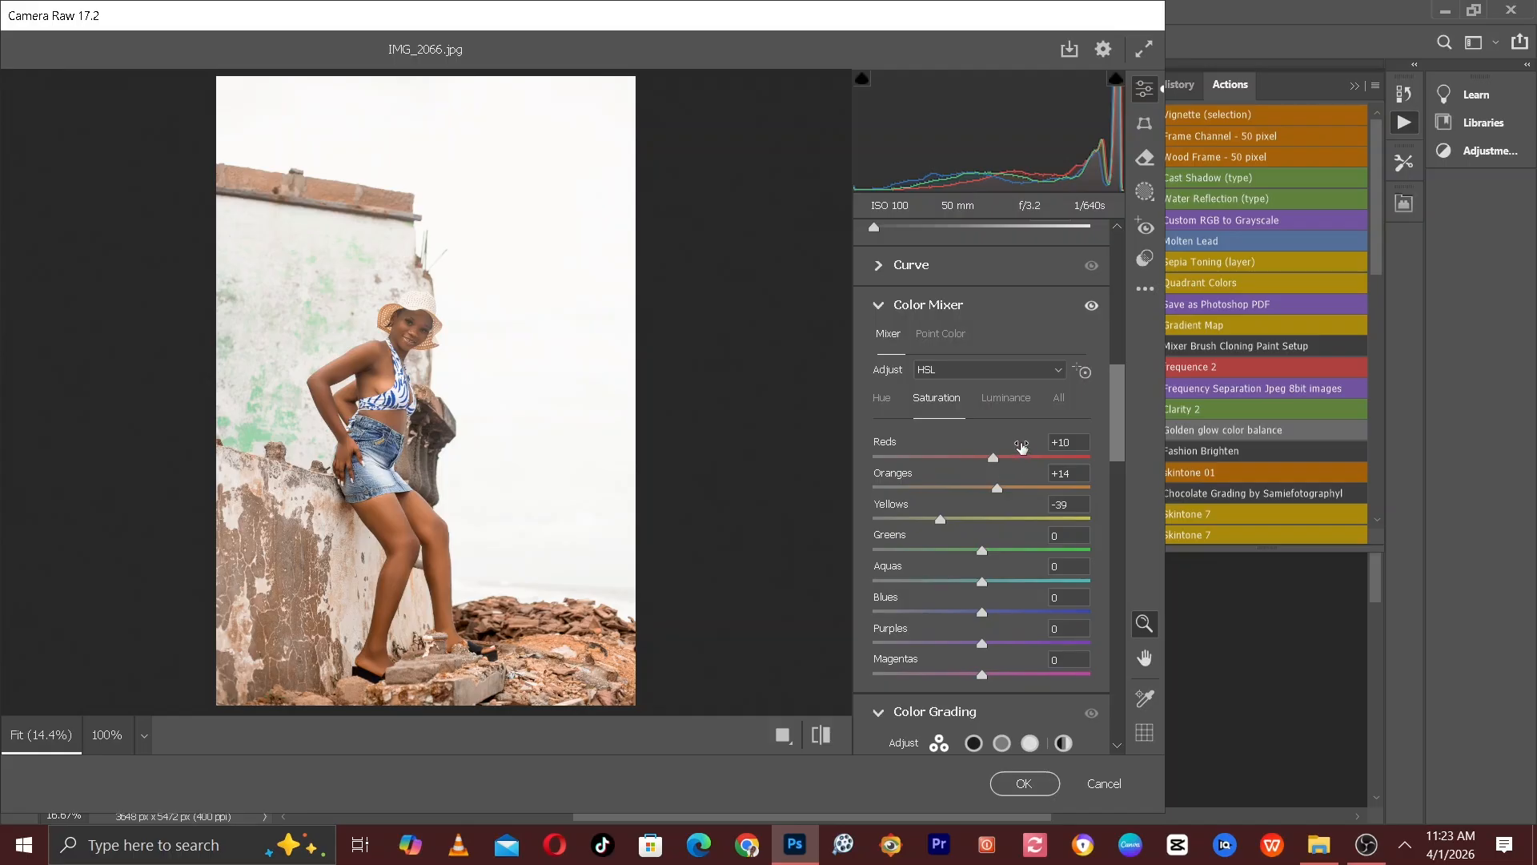
left_click(995, 399)
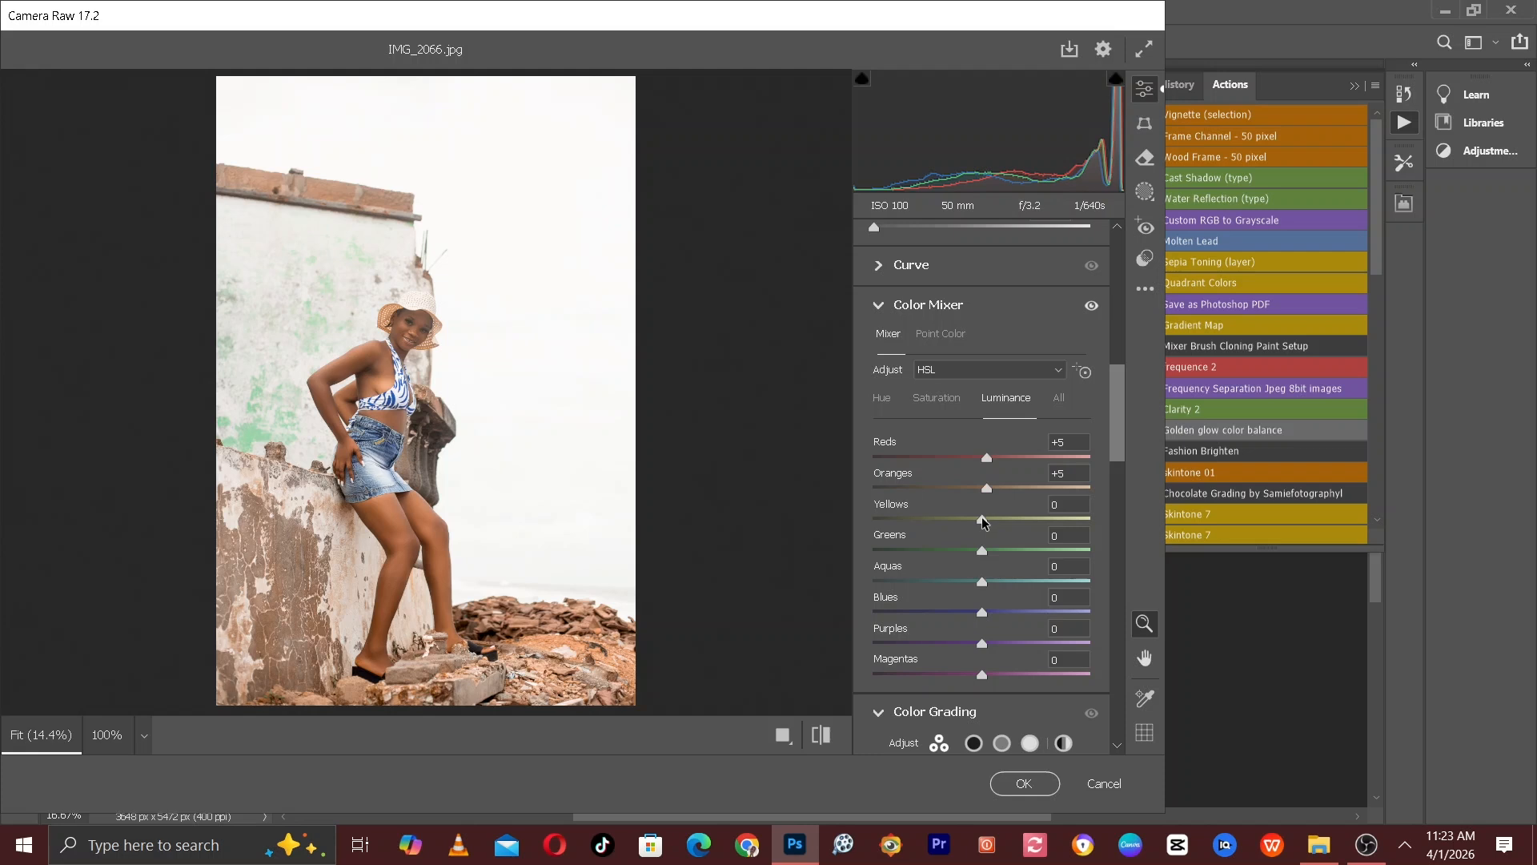
left_click_drag(983, 522, 971, 520)
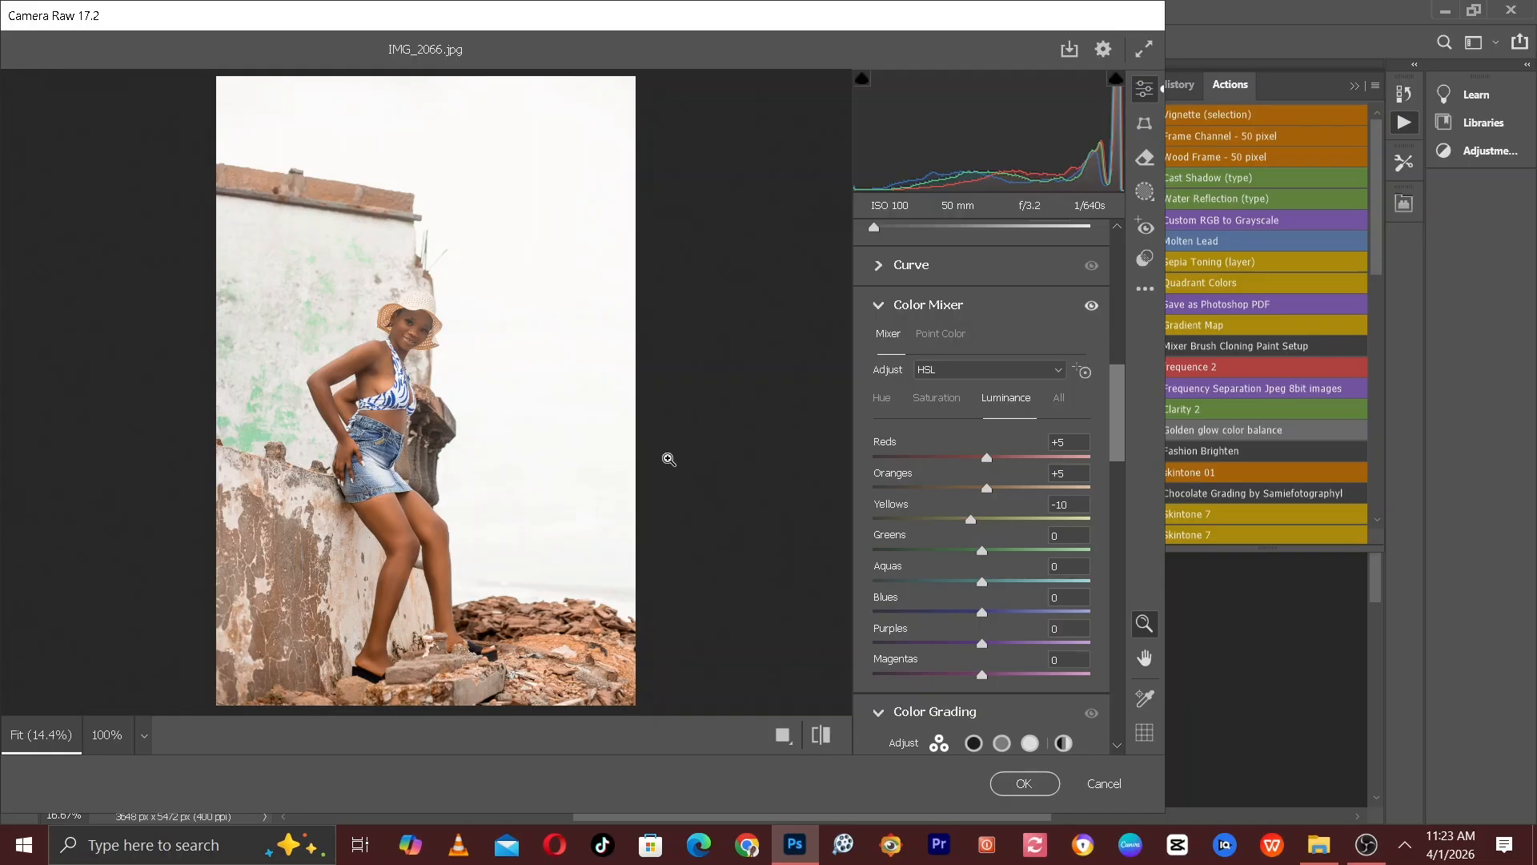
left_click(821, 735)
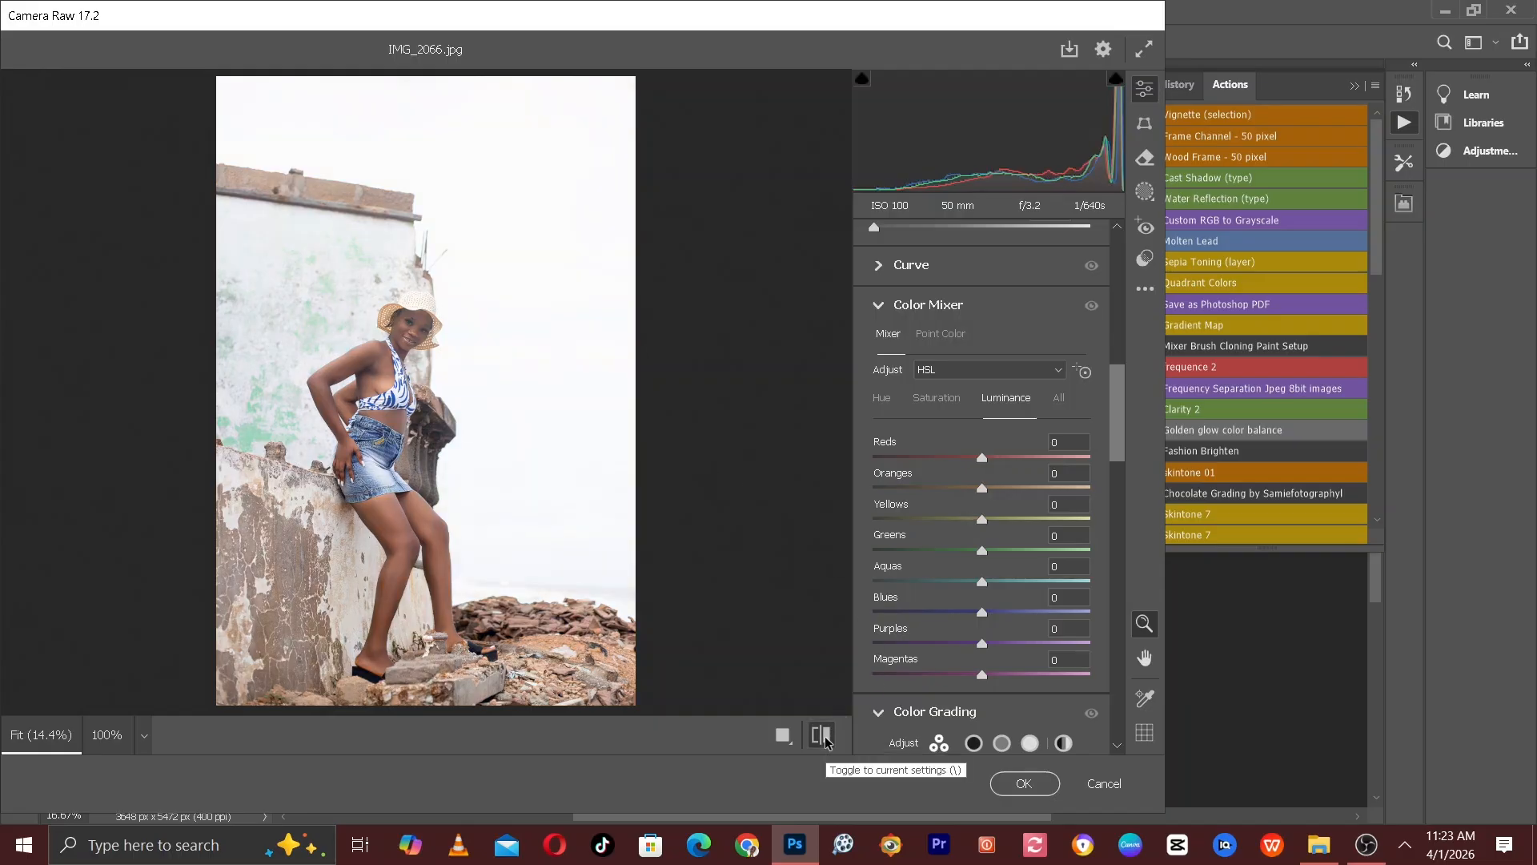
left_click(822, 734)
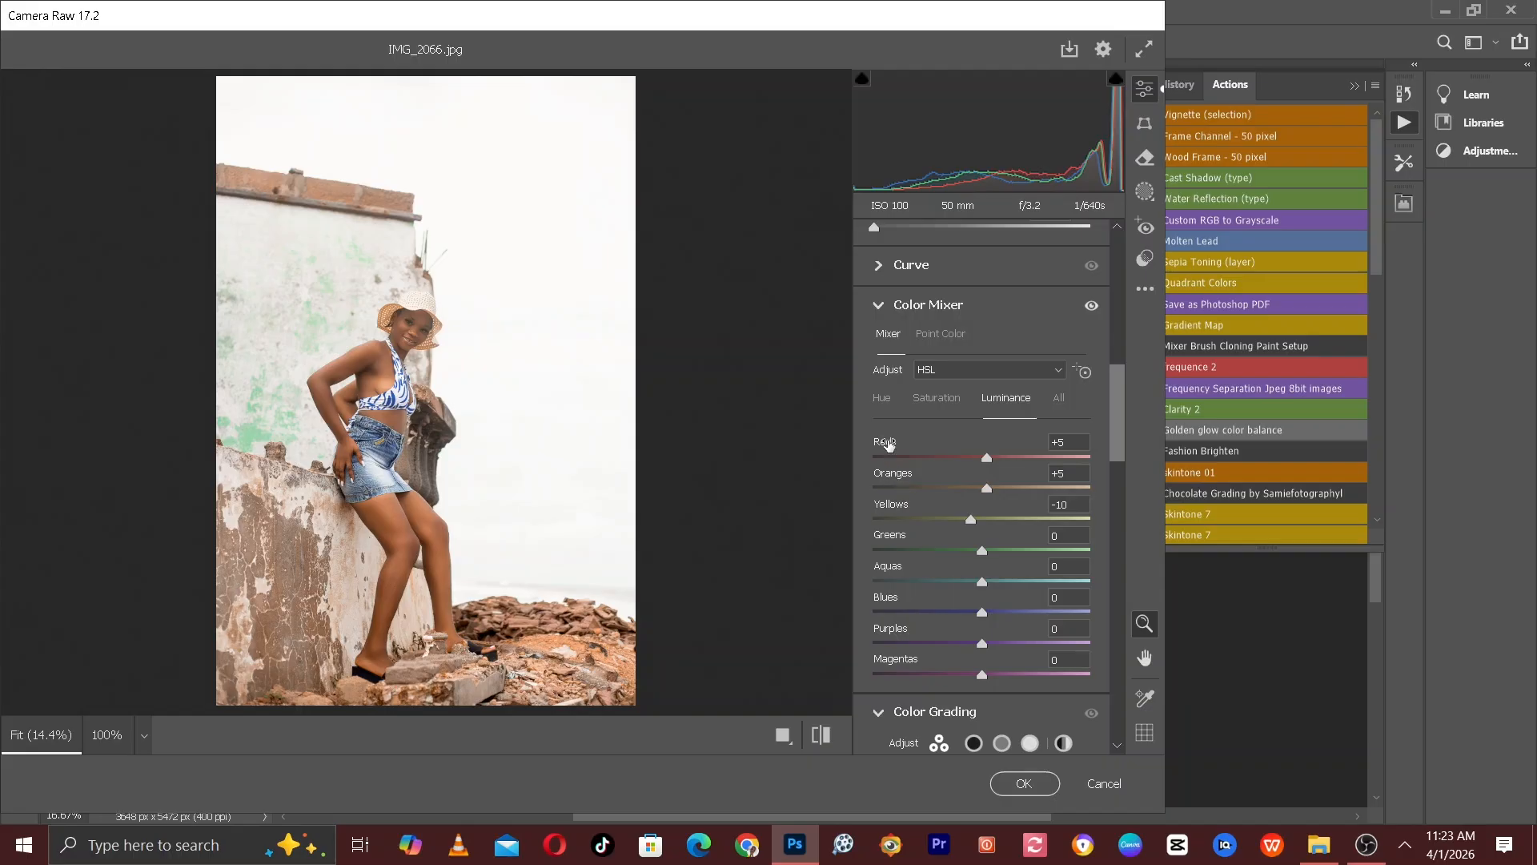
Adjust the Greens in the Color Mixer to Hue -50, Saturation -70 and Luminance -19
left_click(883, 400)
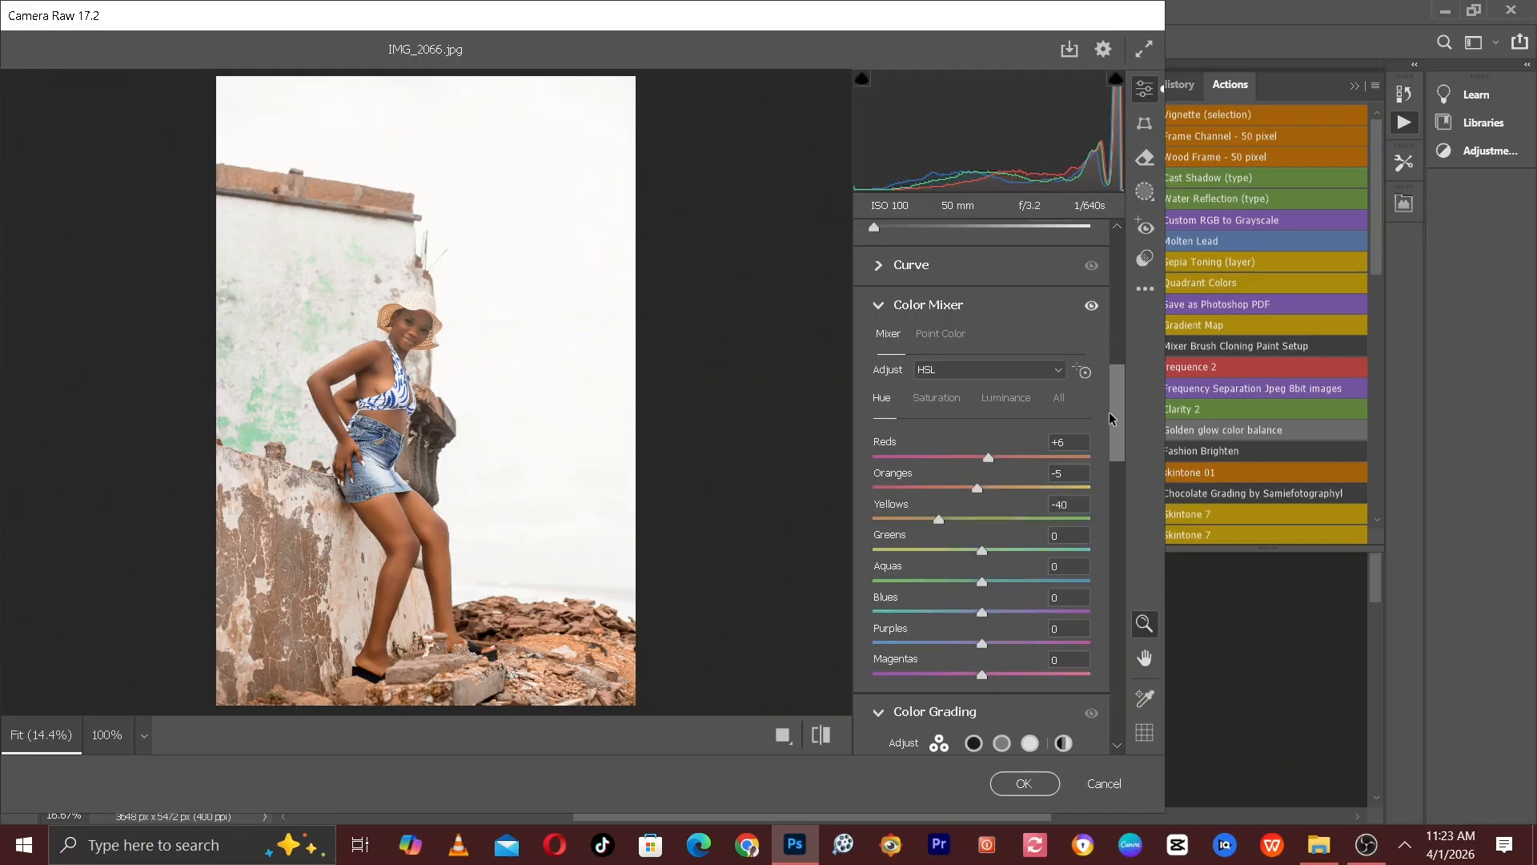
scroll(1121, 440, "down", 1)
scroll(1120, 440, "down", 3)
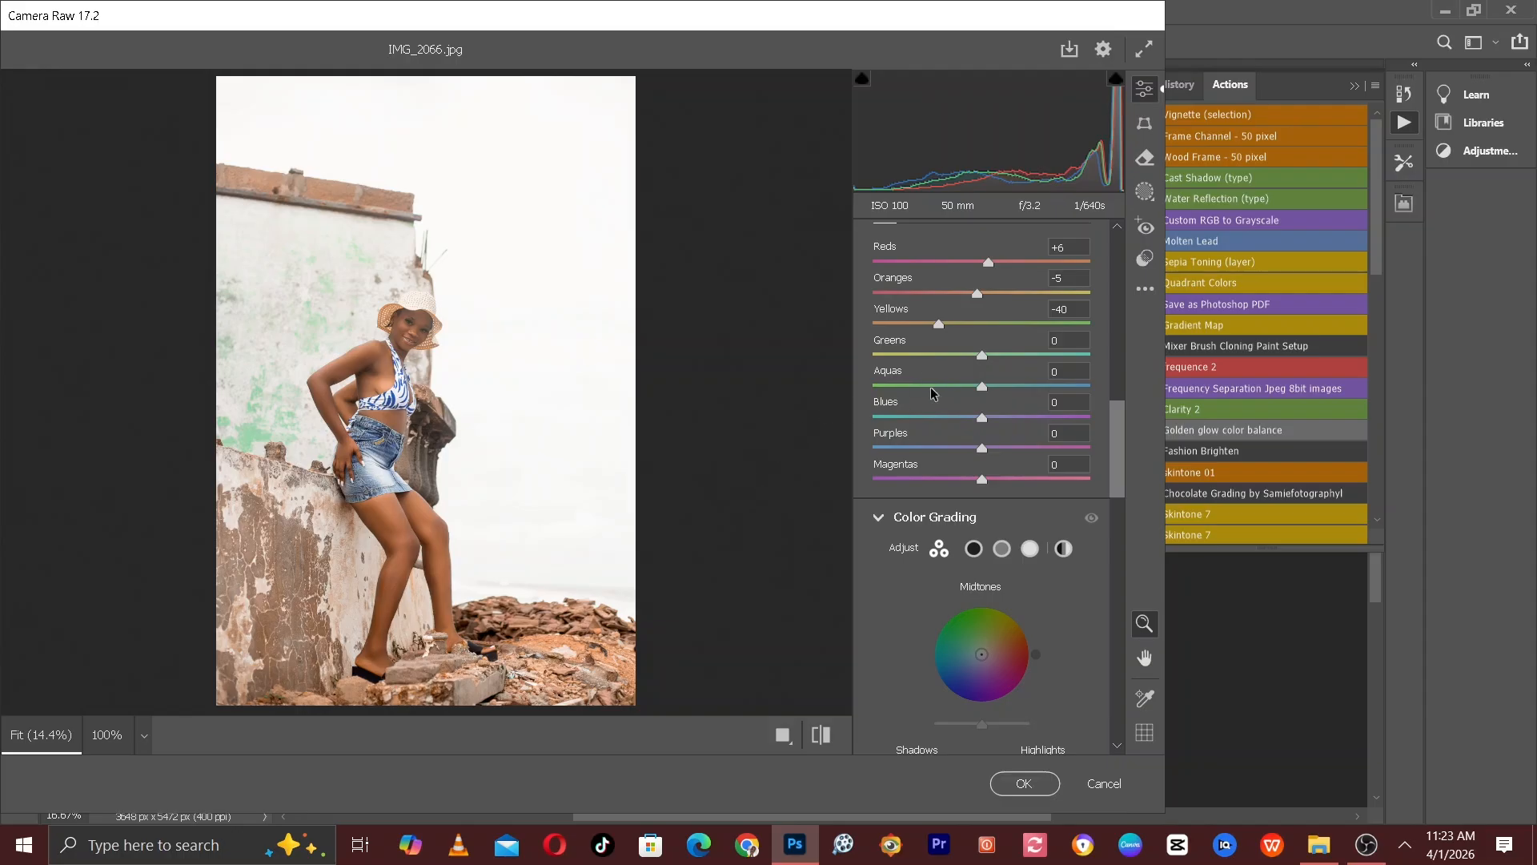
scroll(1095, 405, "up", 5)
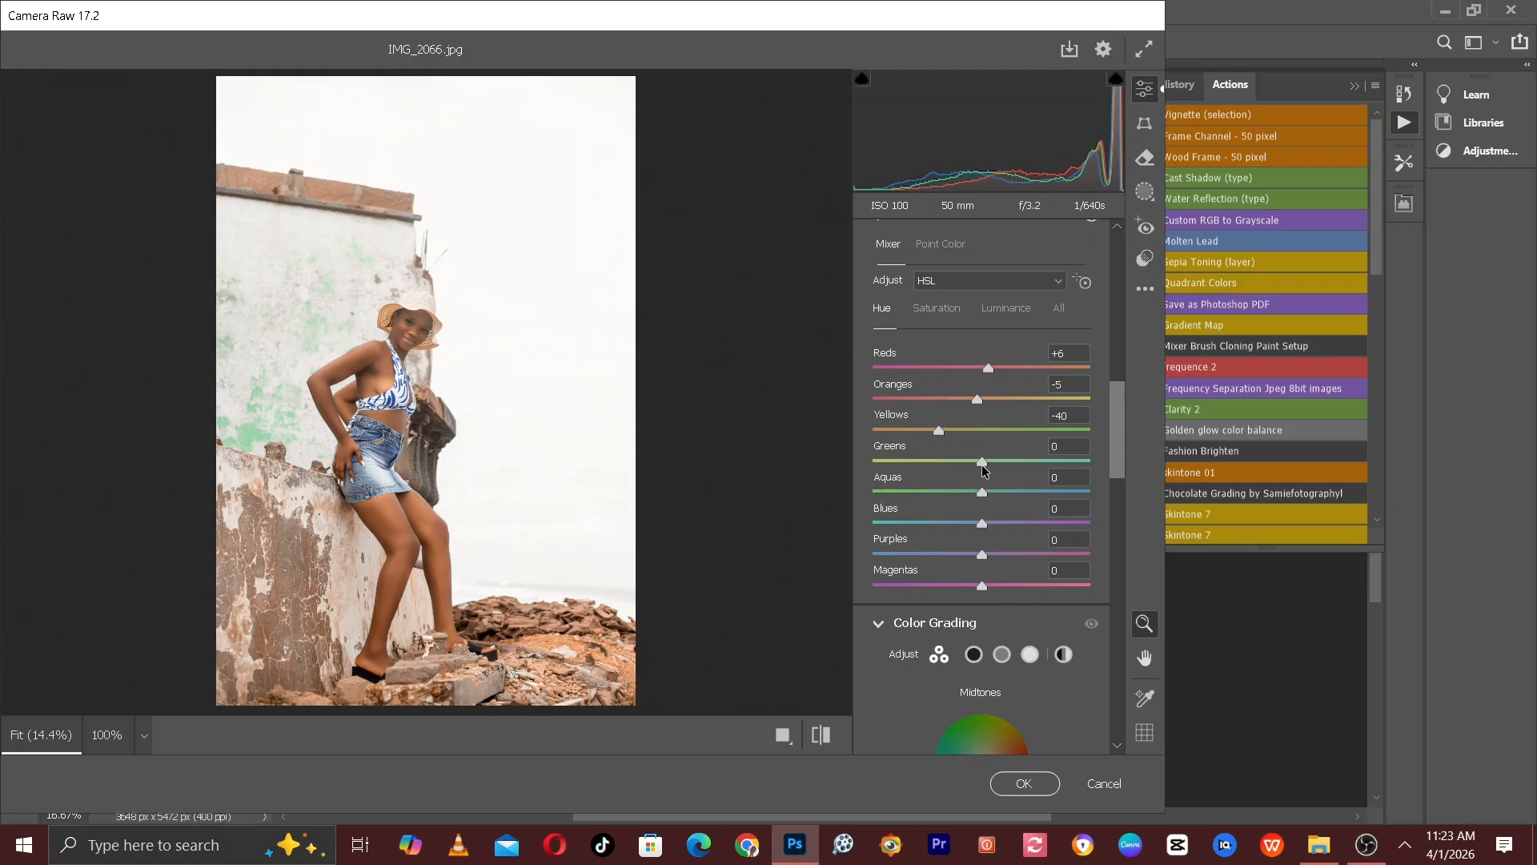
left_click_drag(983, 464, 935, 462)
left_click(938, 308)
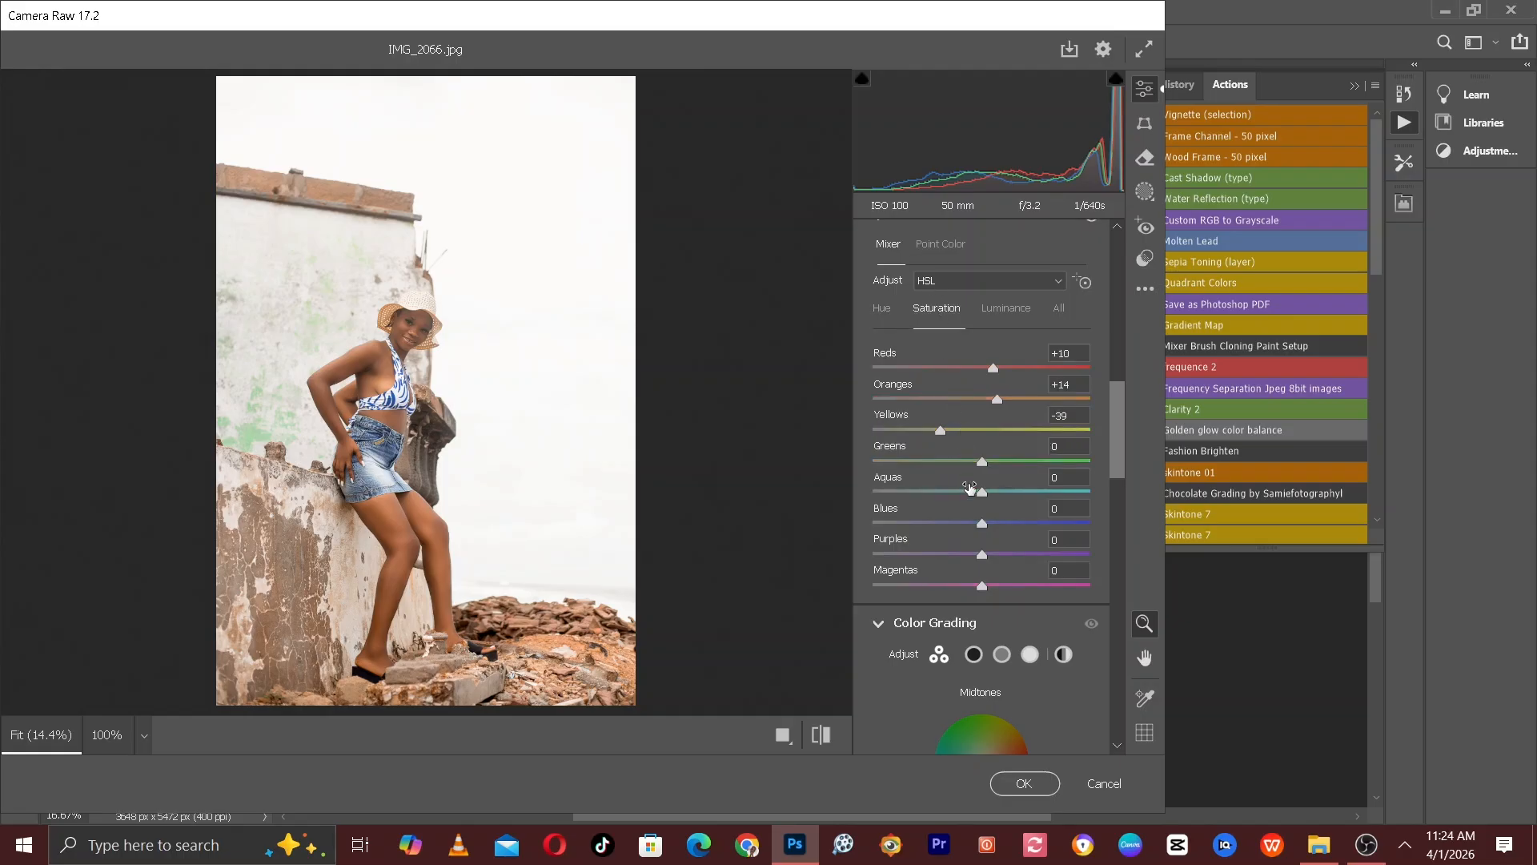
left_click_drag(980, 462, 902, 449)
left_click(1011, 309)
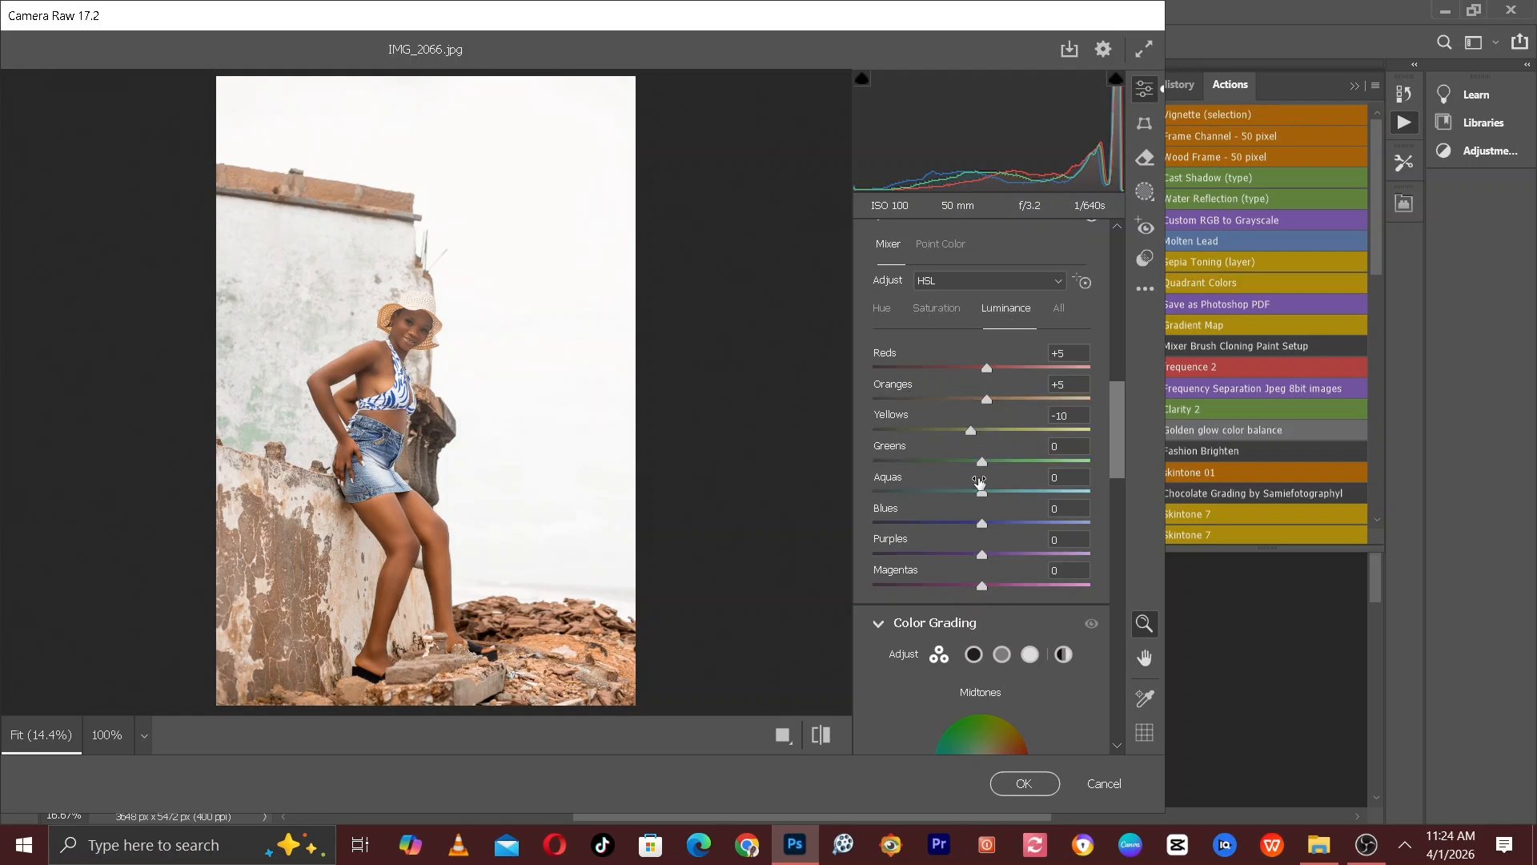
left_click_drag(981, 462, 952, 466)
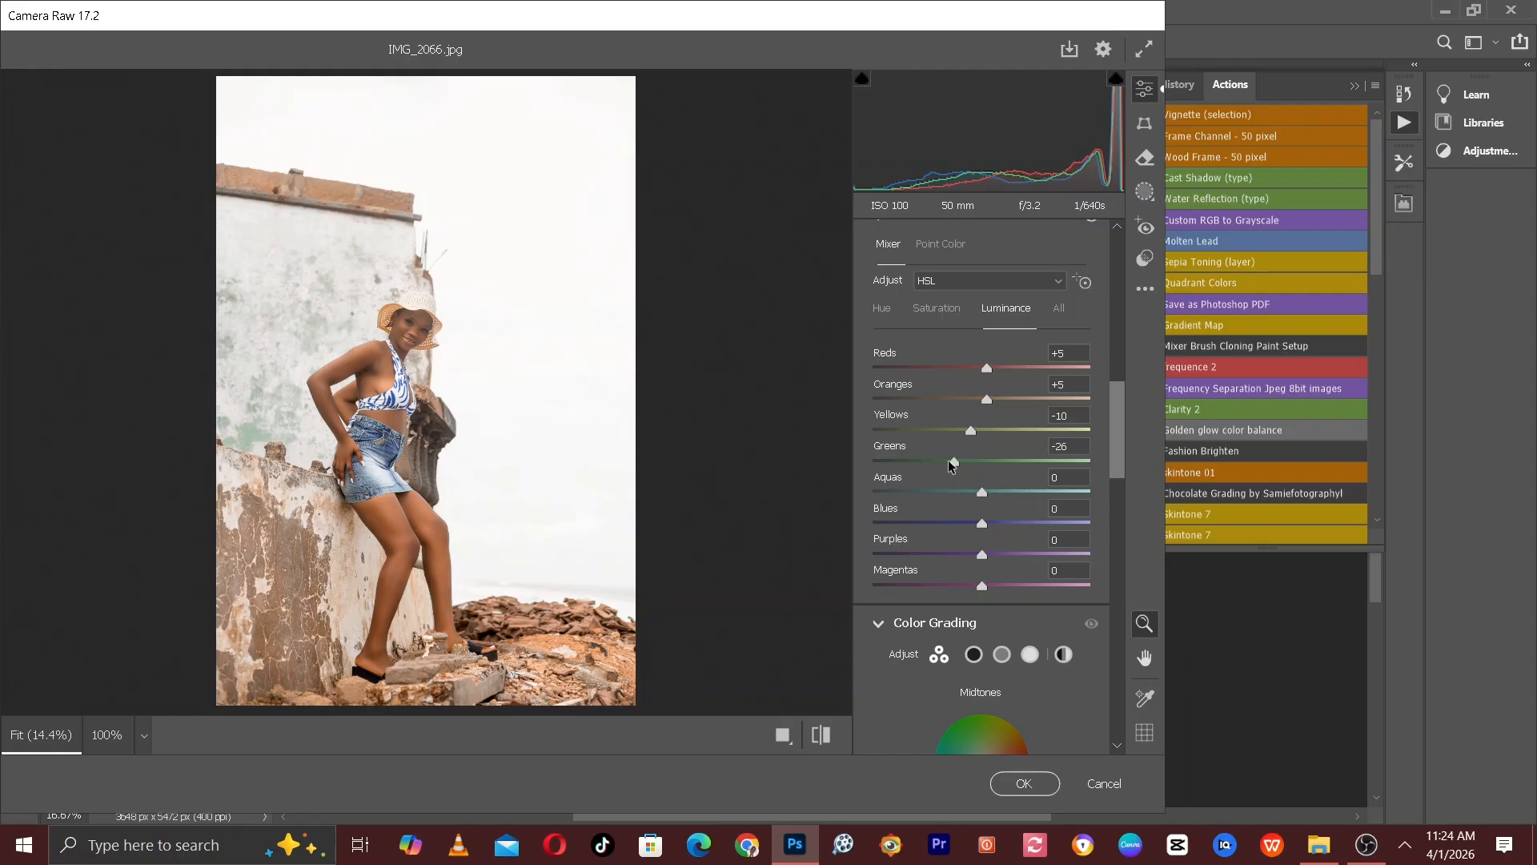
left_click_drag(952, 466, 959, 467)
Adjust the Aquas to Hue -19, Saturation +19 and Luminance -10, and compare the photo with the original
left_click(881, 308)
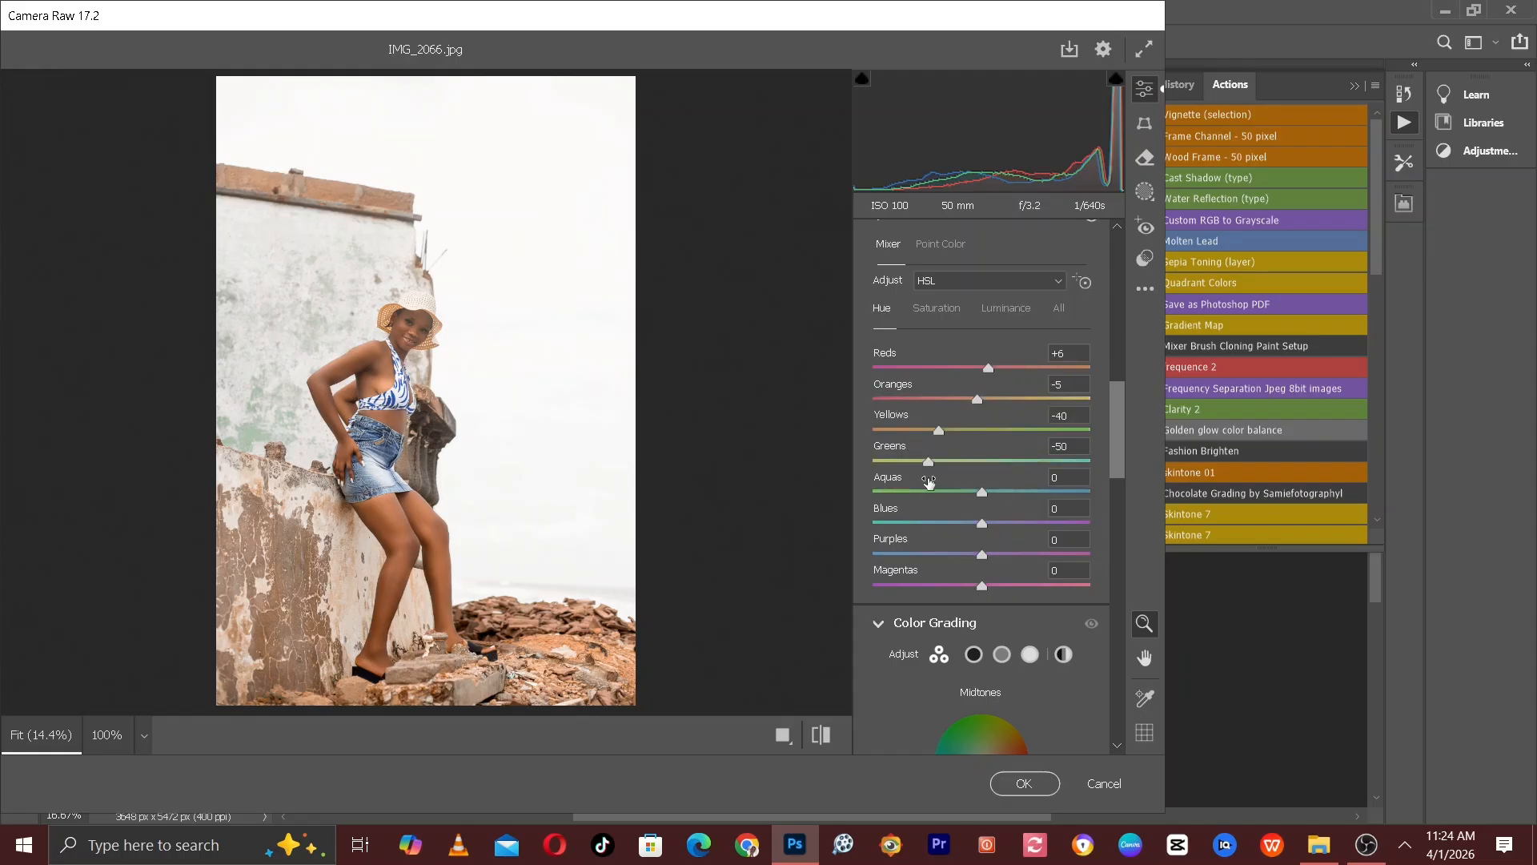
left_click_drag(982, 491, 961, 493)
left_click(951, 313)
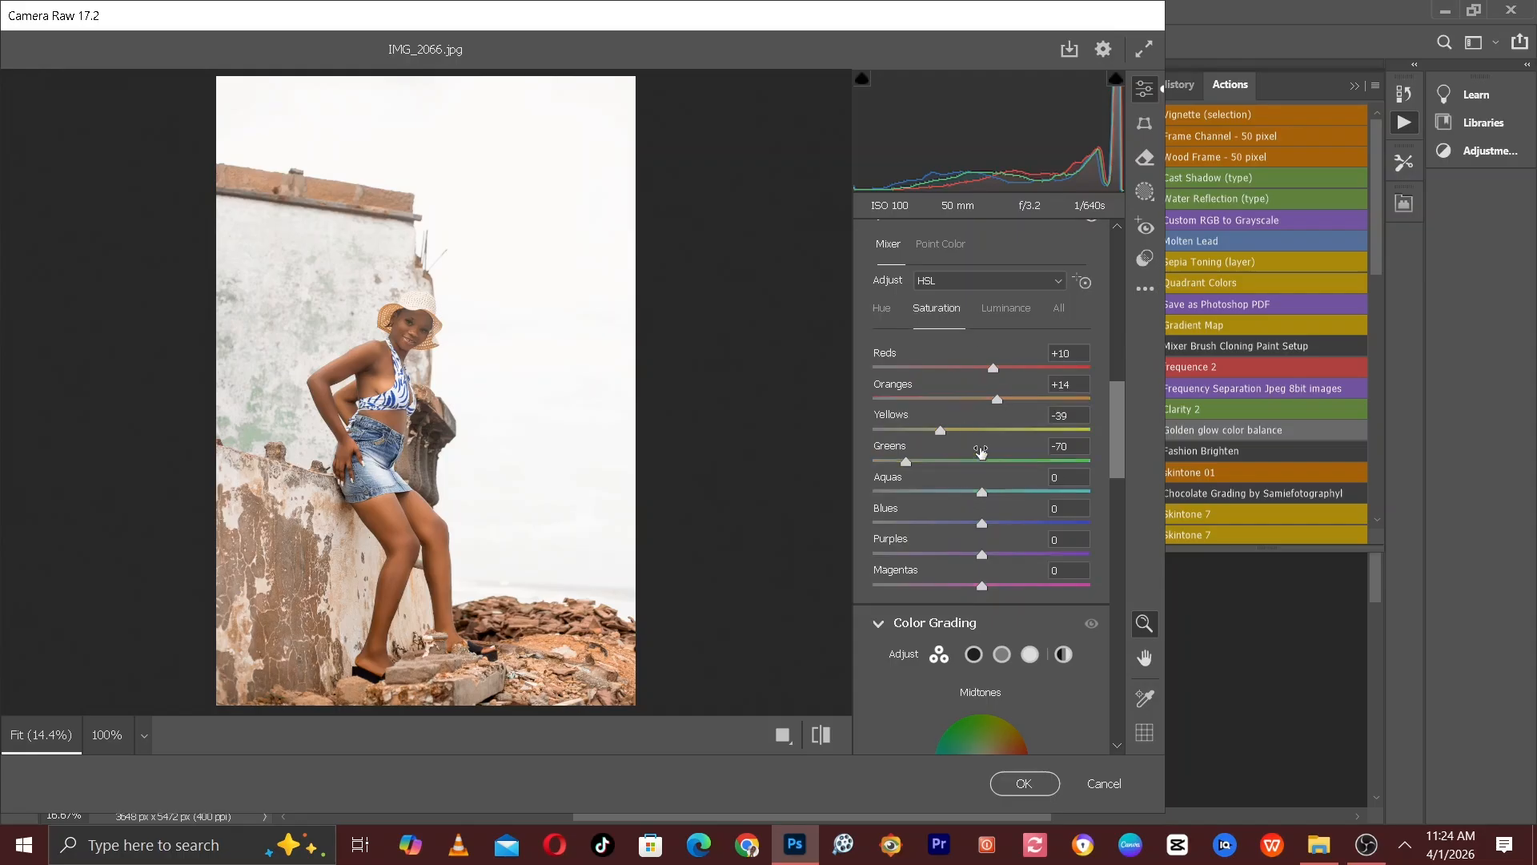
left_click_drag(983, 491, 1007, 496)
left_click(1010, 311)
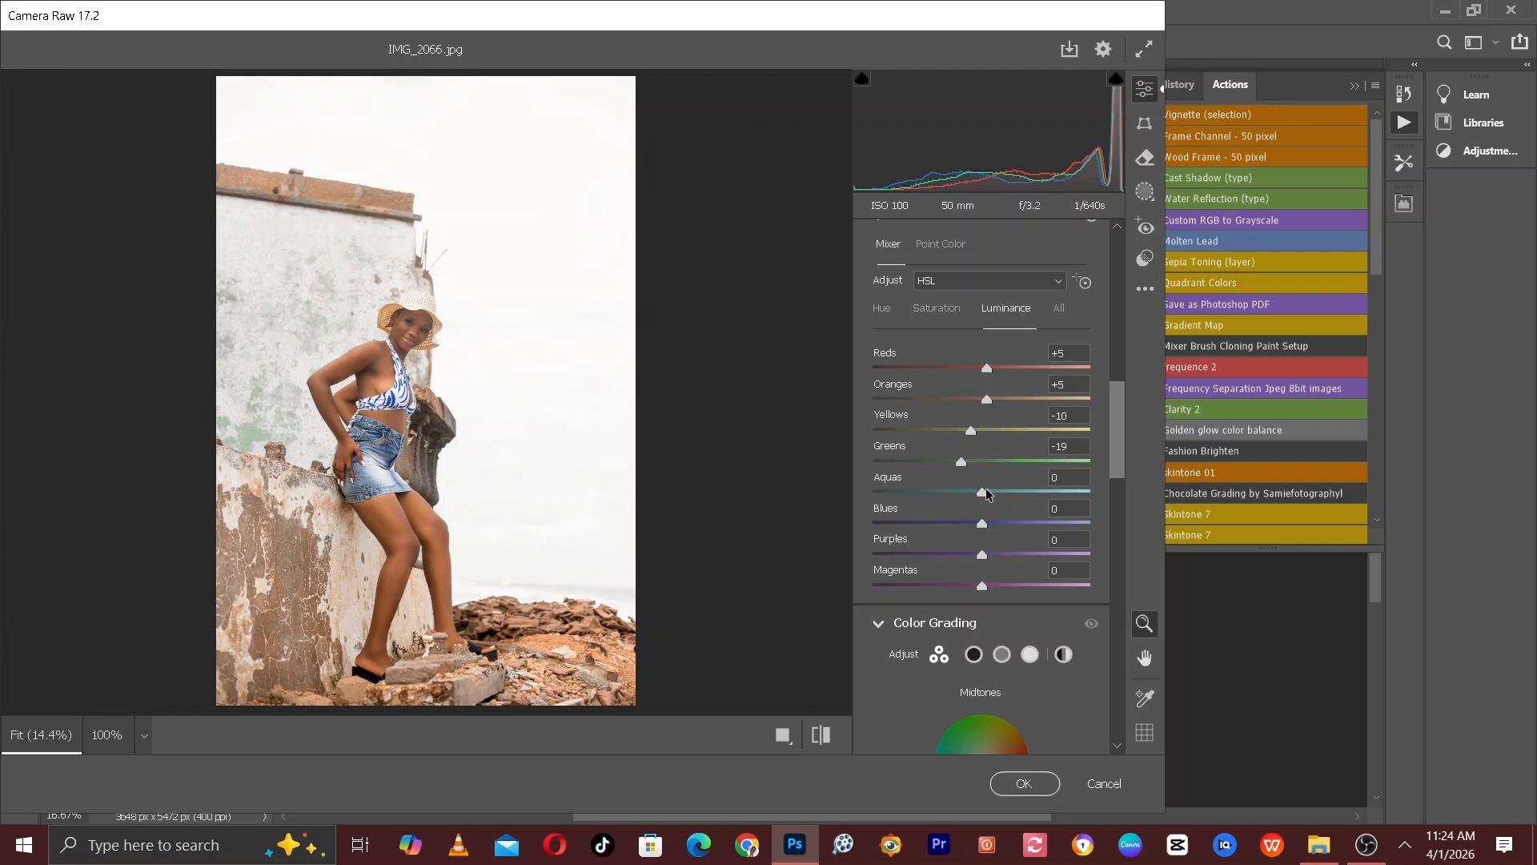
left_click_drag(982, 490, 969, 494)
left_click(829, 733)
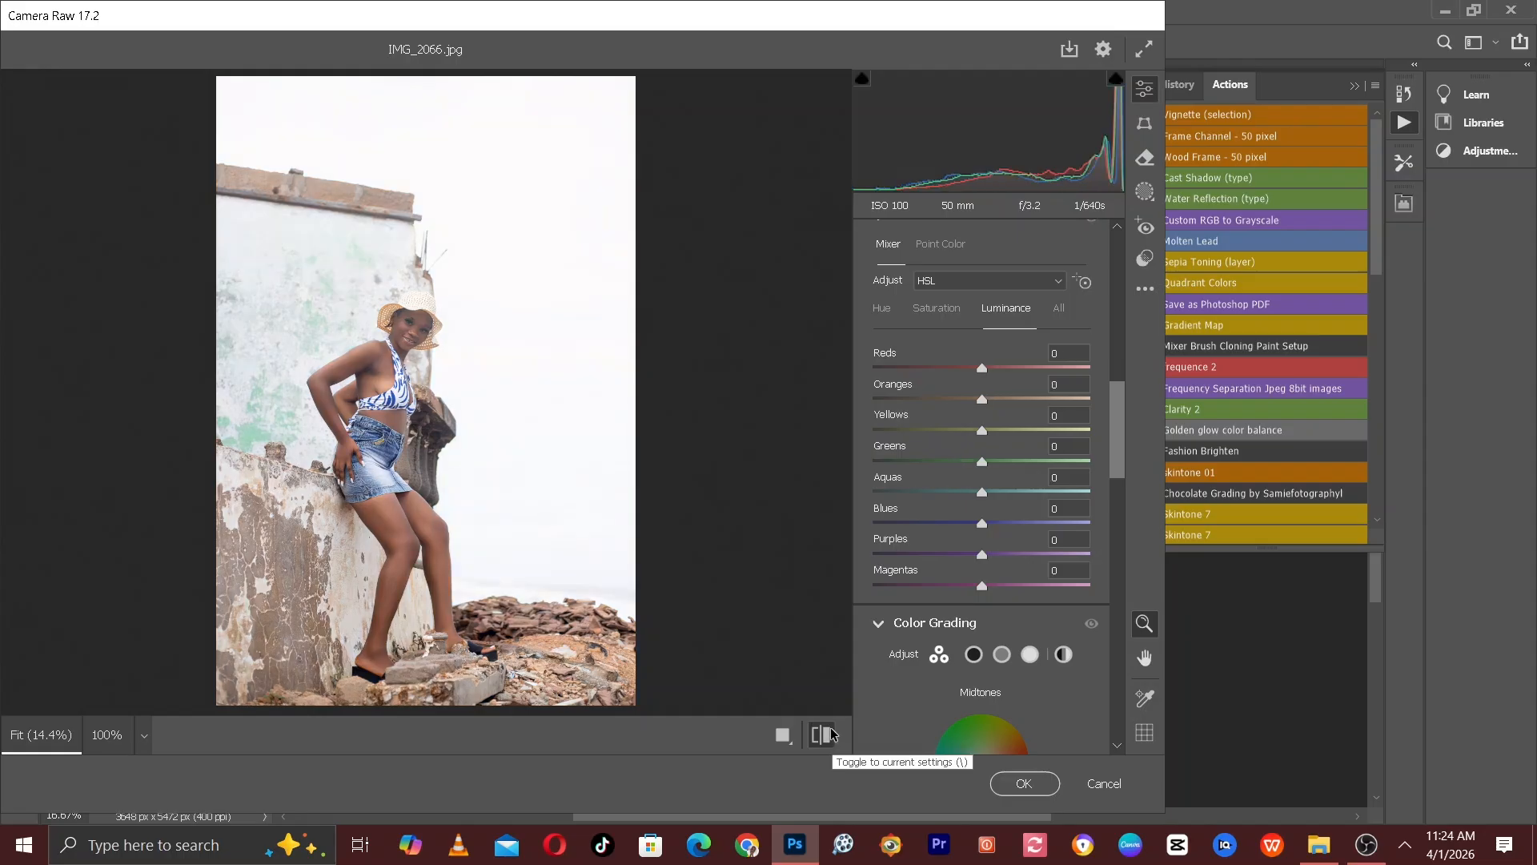
left_click(829, 731)
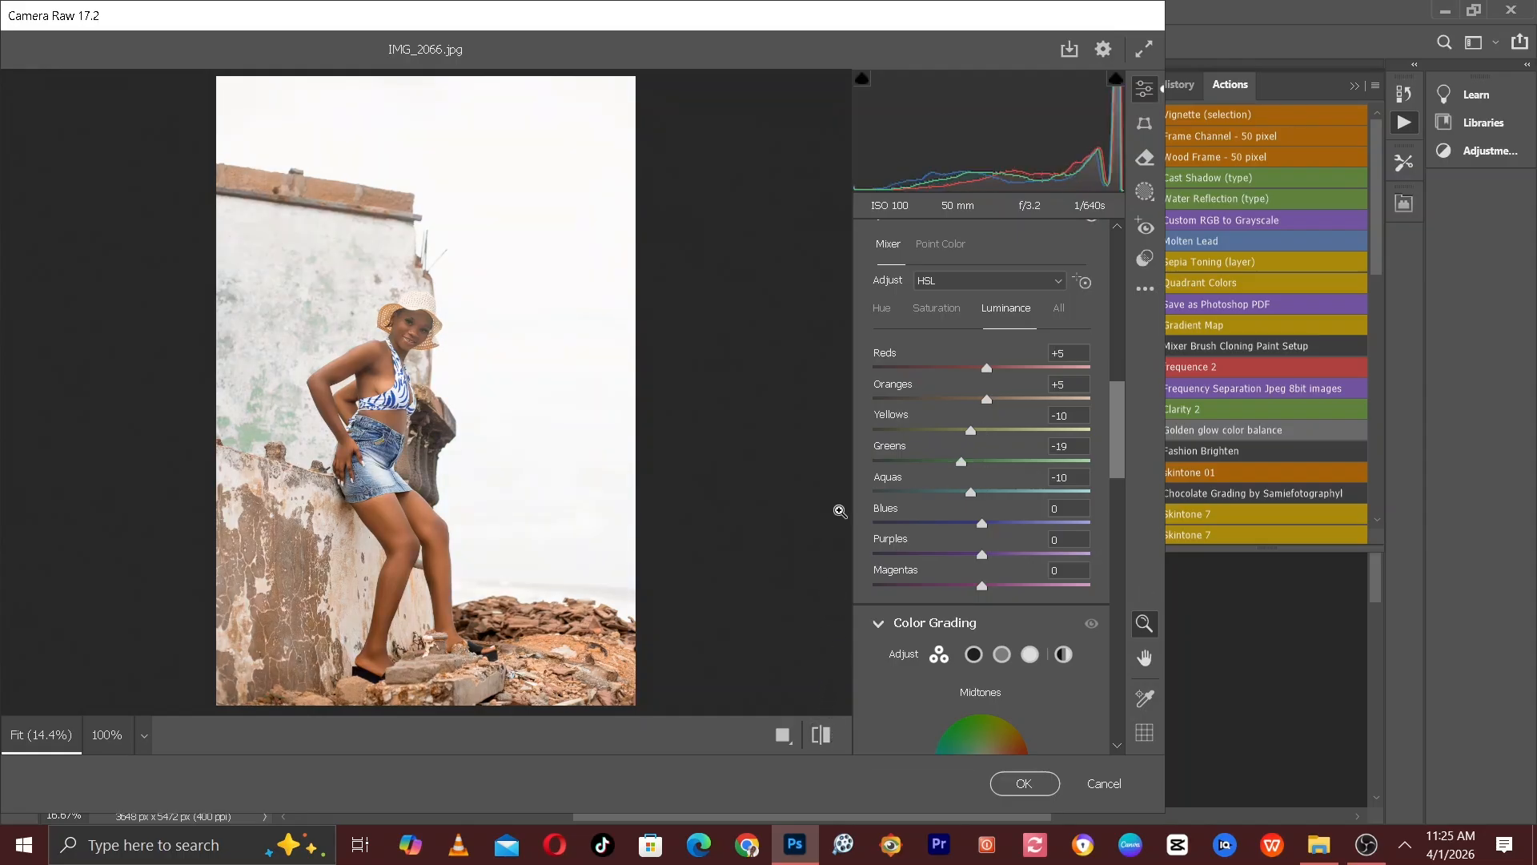
Lower the Blues hue slightly, raise their saturation, set their Luminance to -15, and compare the photo before and after
left_click(883, 309)
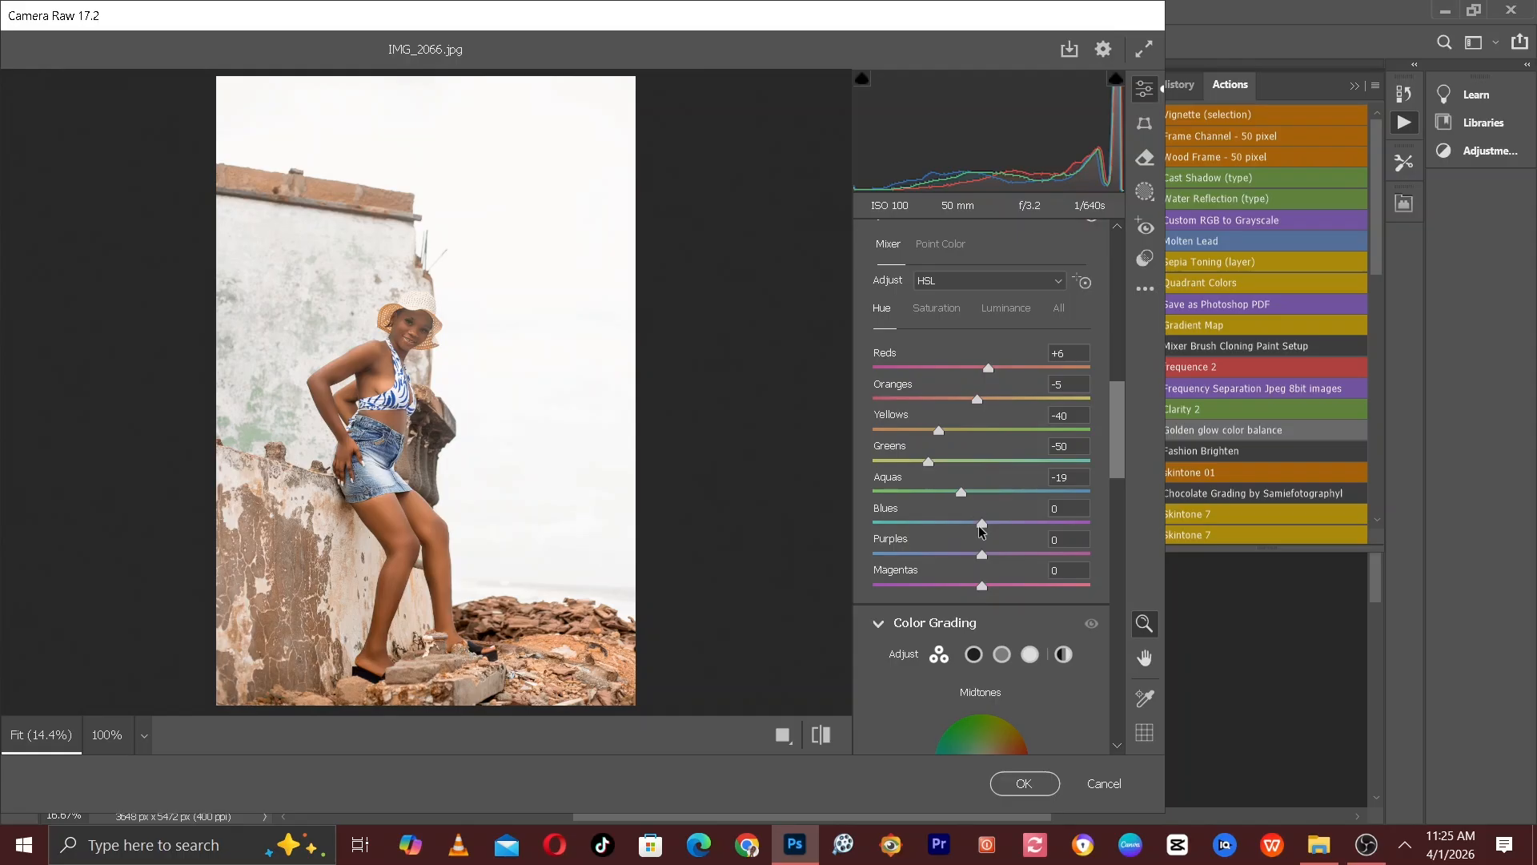
left_click_drag(982, 525, 975, 525)
left_click_drag(968, 520, 968, 520)
left_click(941, 309)
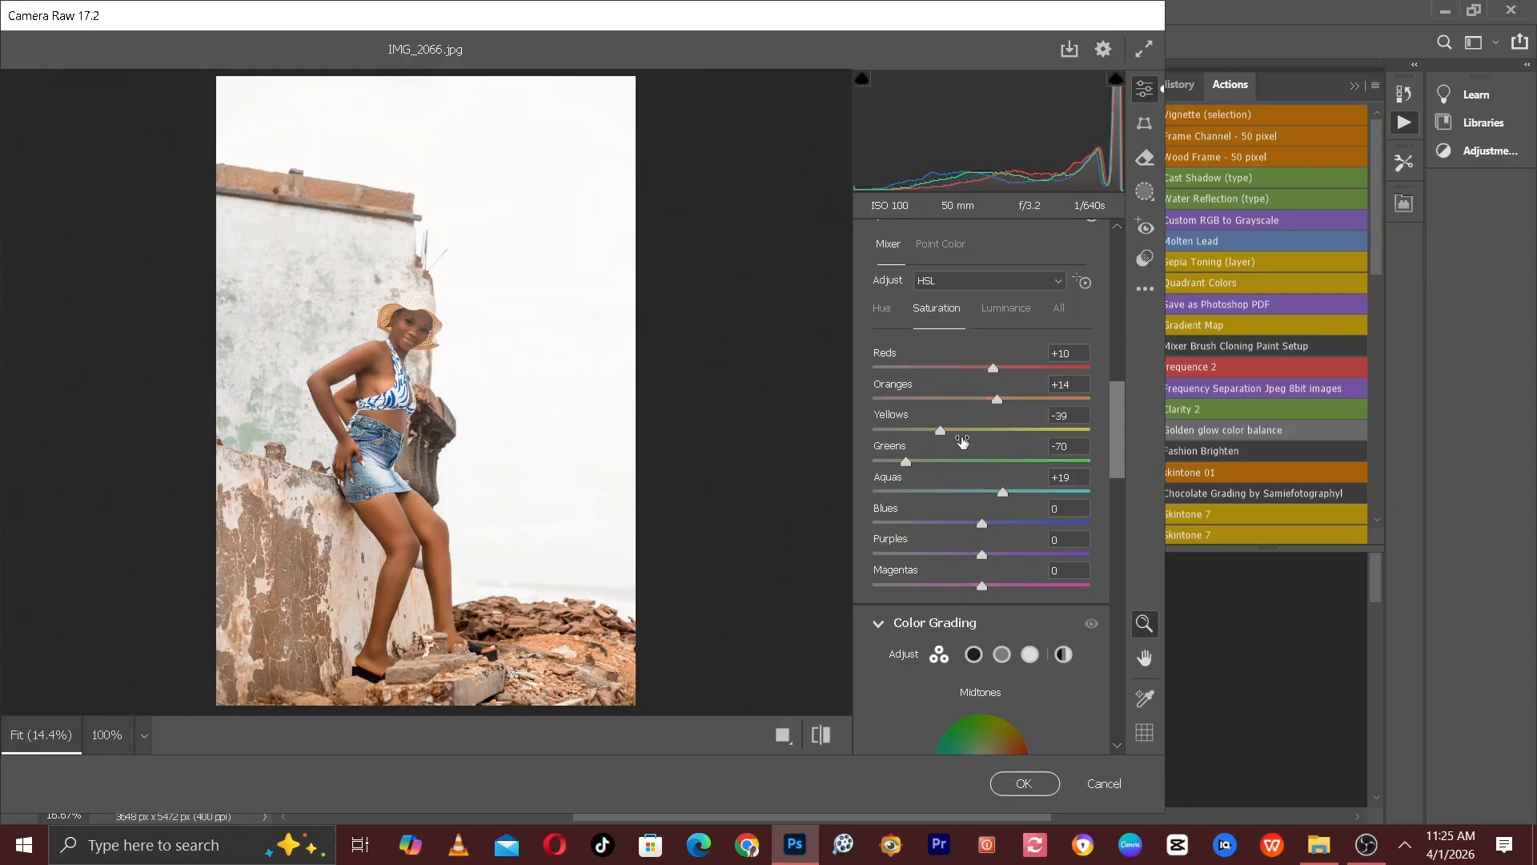
left_click_drag(1003, 524, 1006, 525)
left_click_drag(1007, 529, 1010, 529)
left_click(1017, 310)
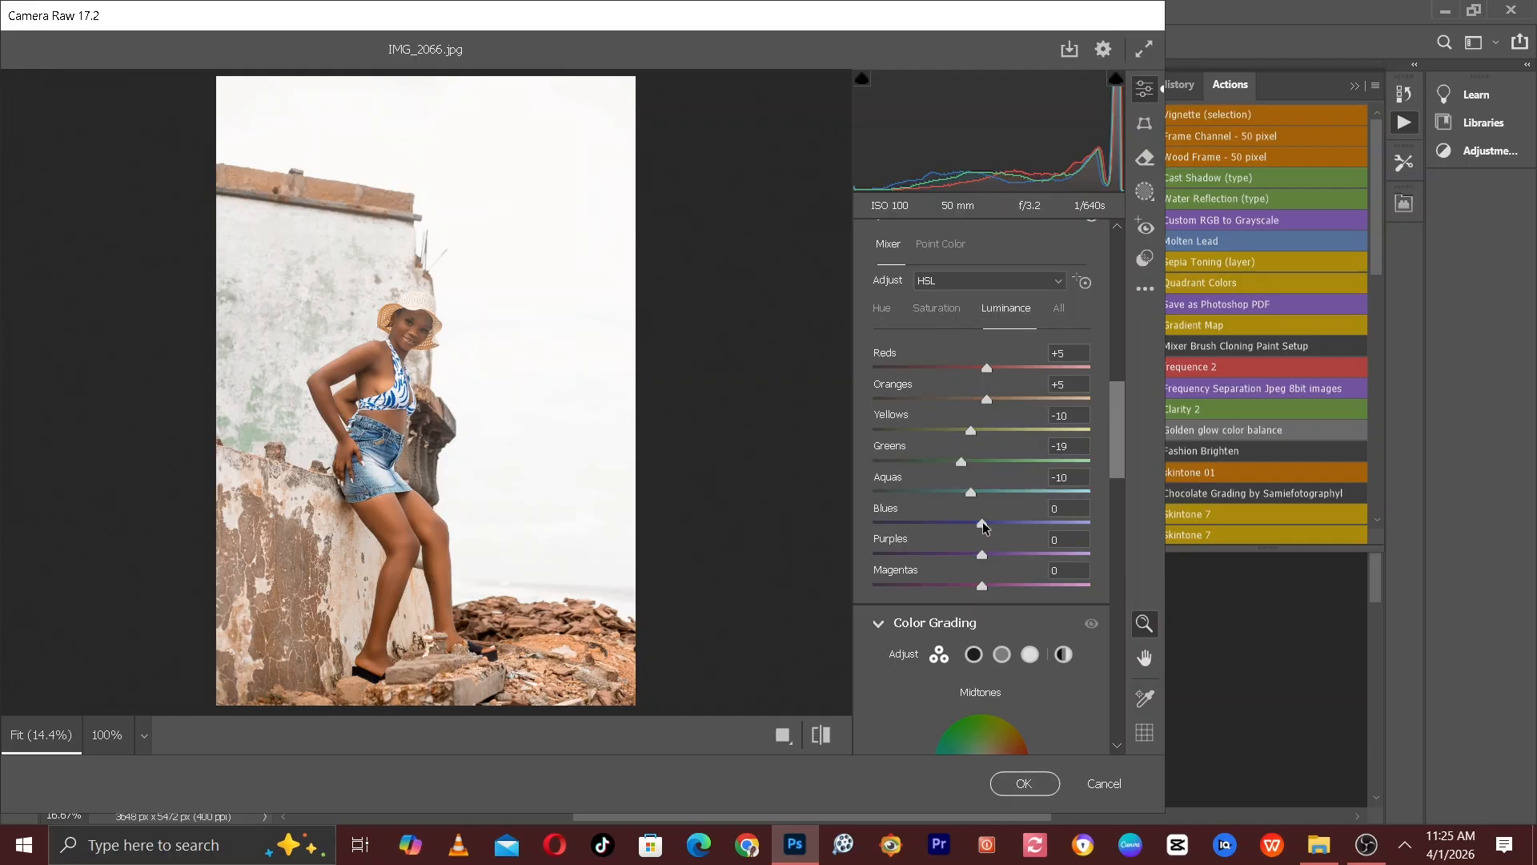
left_click_drag(983, 524, 968, 526)
left_click(817, 736)
left_click(817, 737)
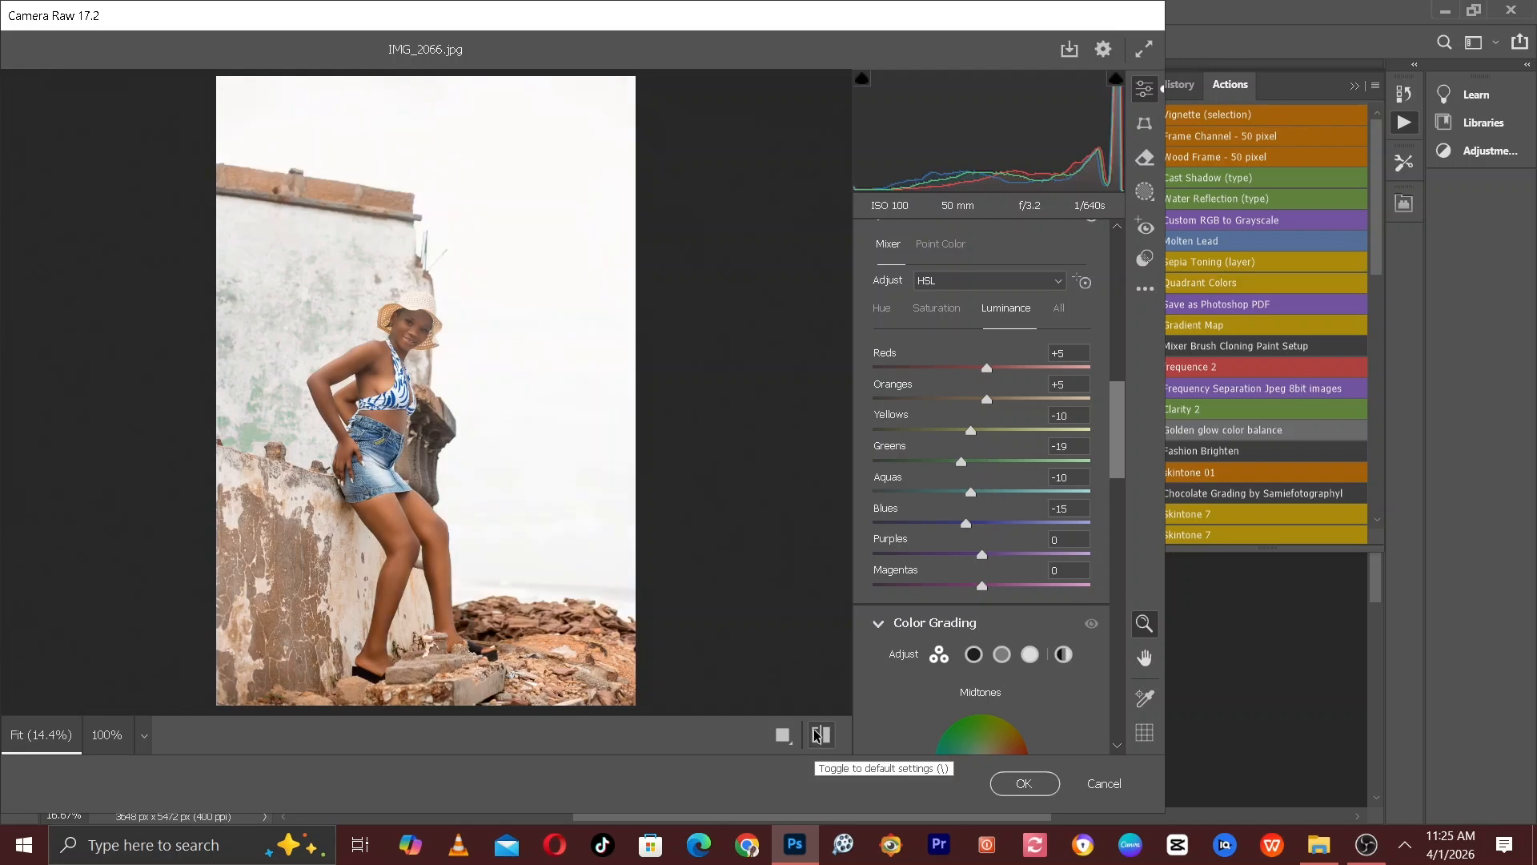
left_click(817, 735)
left_click(818, 735)
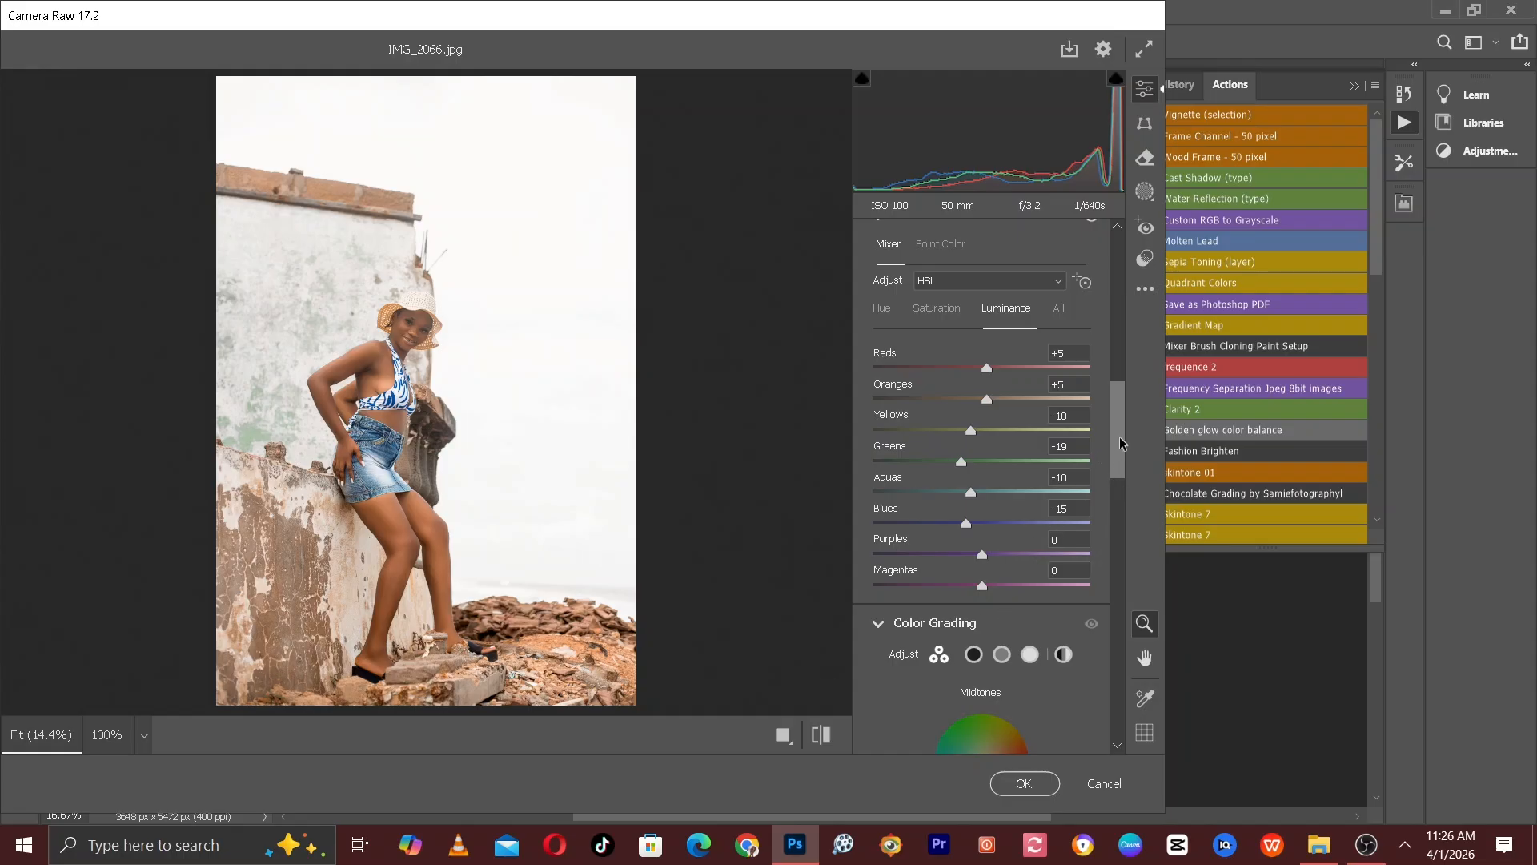
Tint the Shadows in Color Grading with Hue 200 and Saturation 21
left_click_drag(1120, 449, 1122, 497)
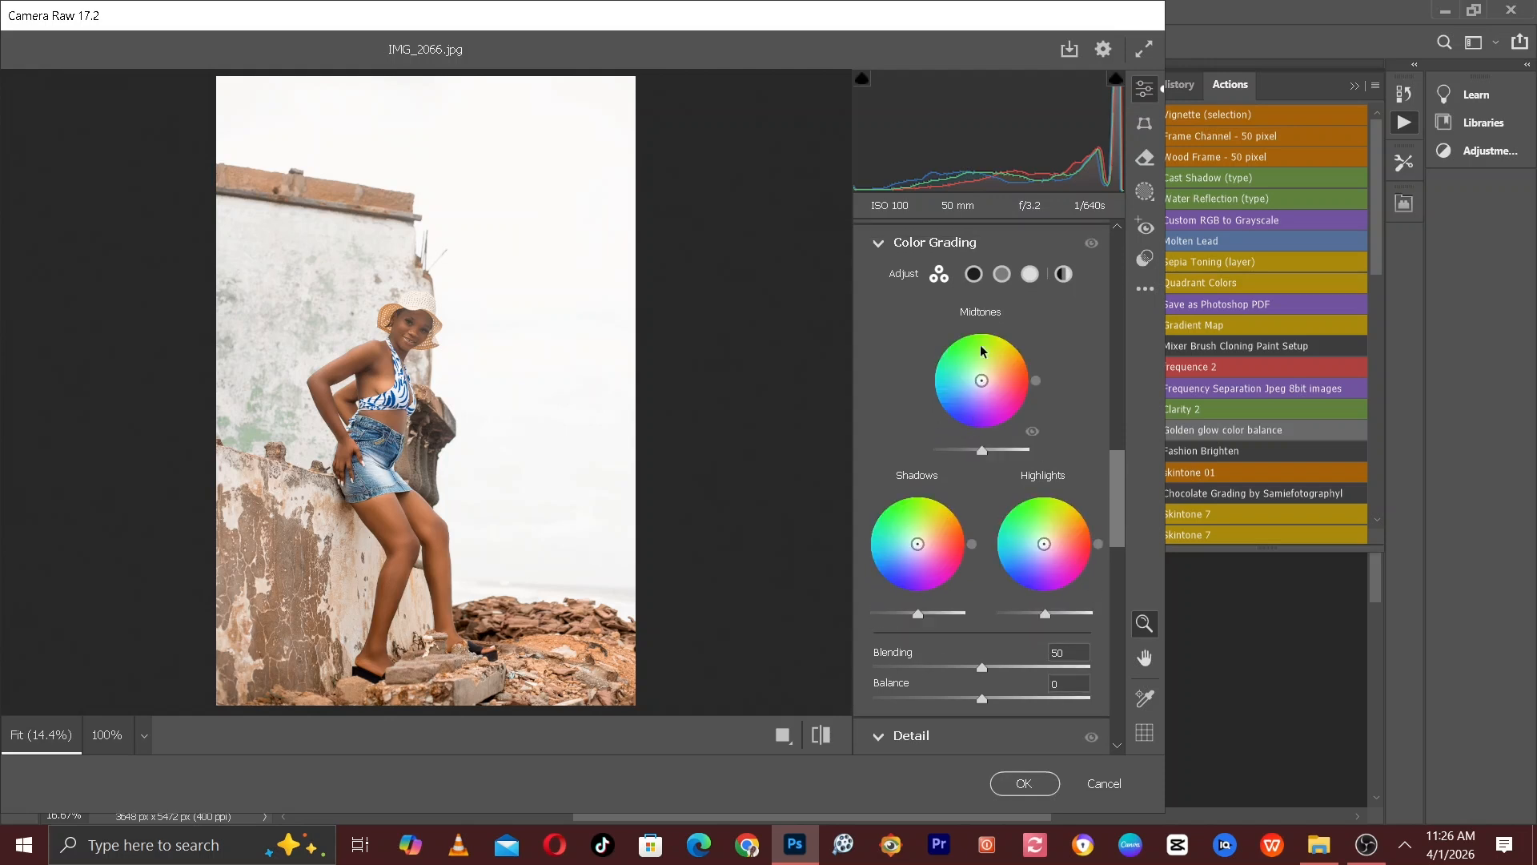
left_click(972, 275)
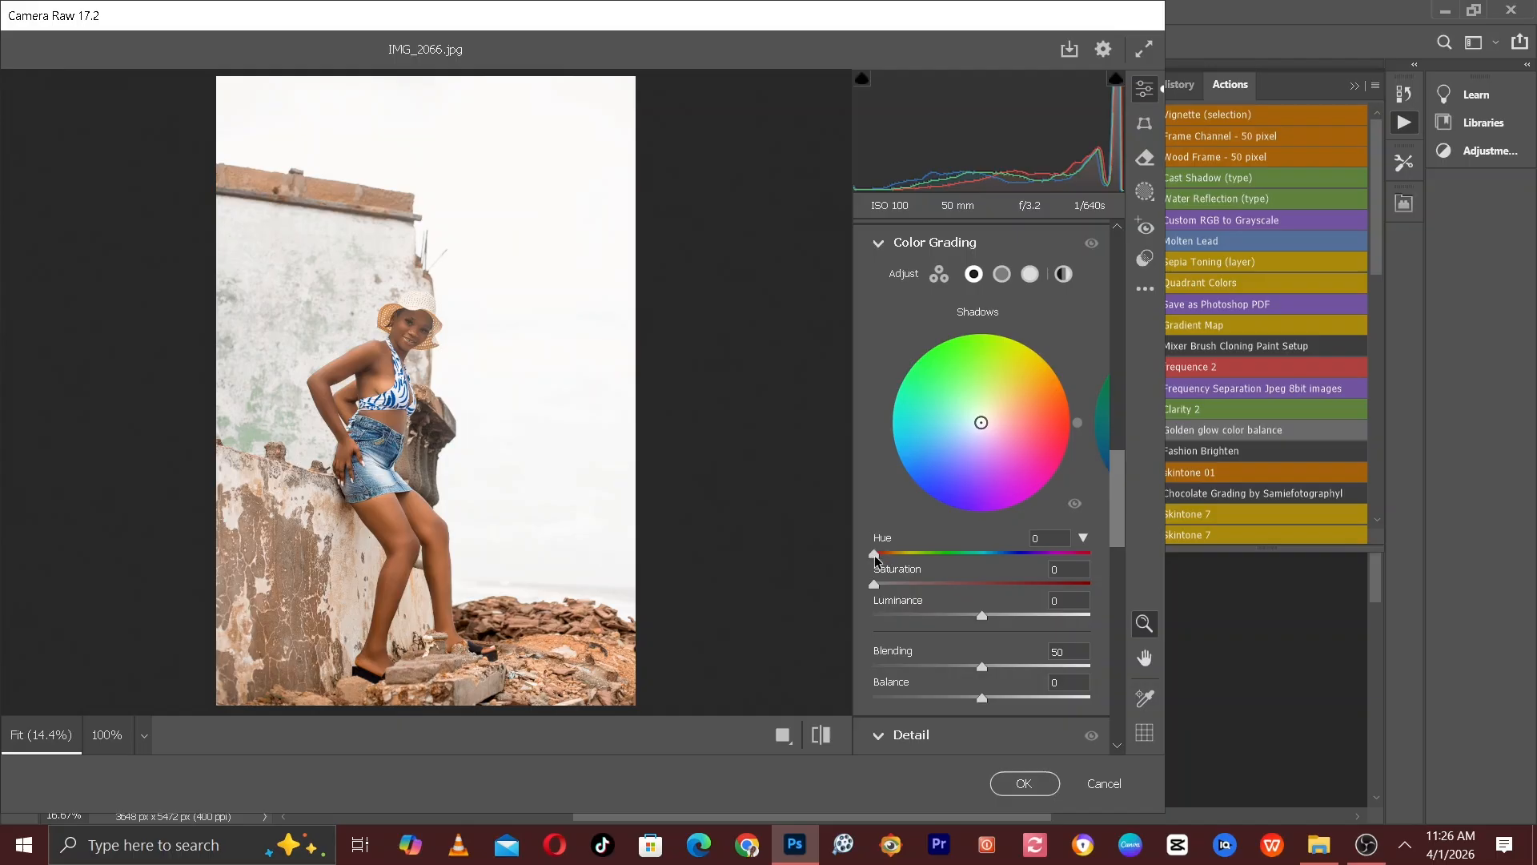
left_click_drag(874, 556, 997, 559)
left_click_drag(879, 584, 919, 598)
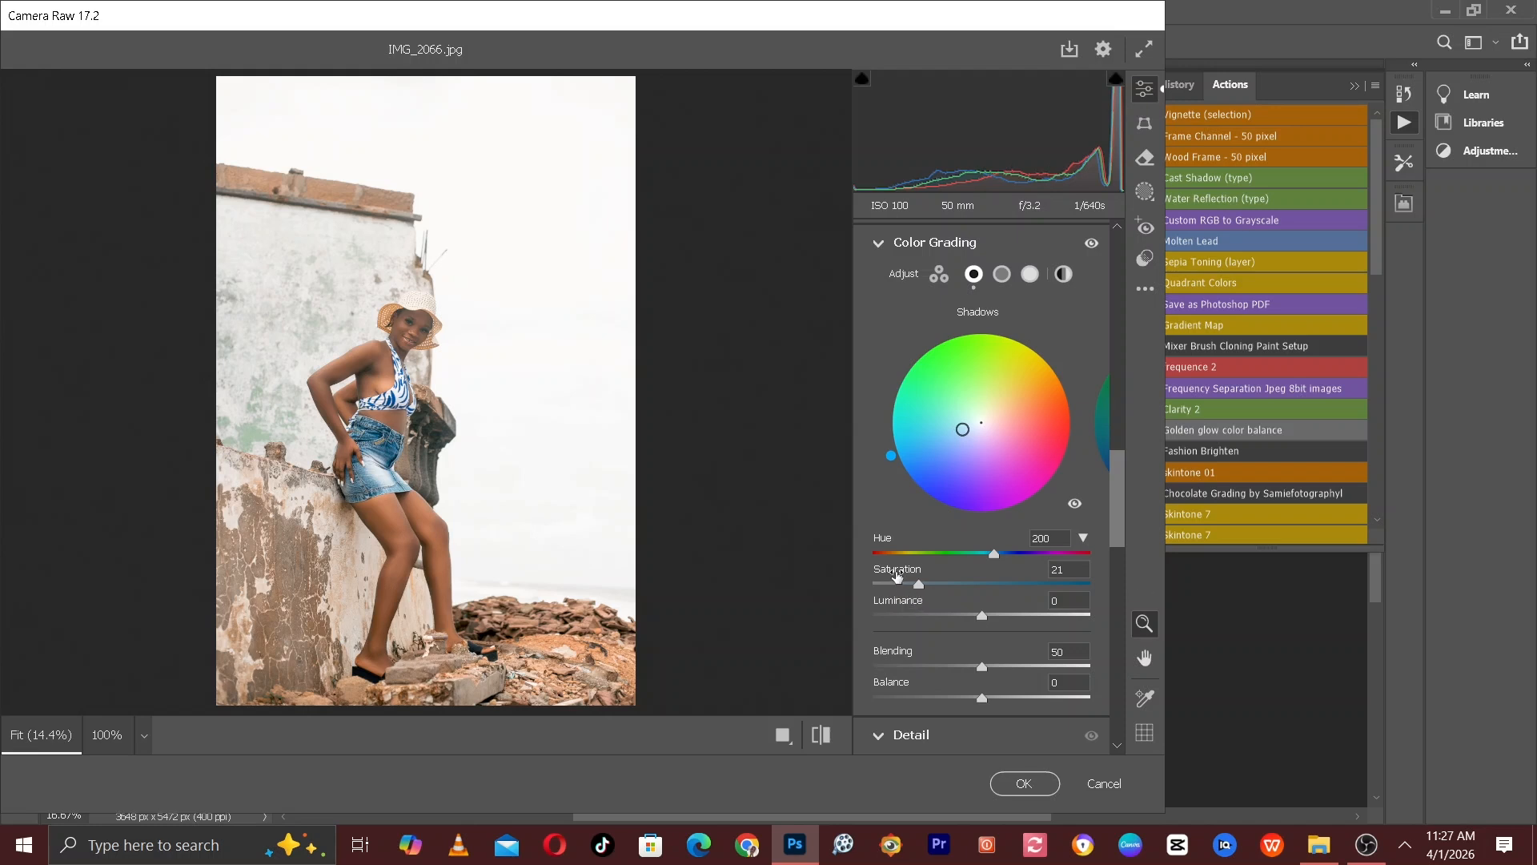
Compare the photo with its original settings, and check it with the Color Grading effect switched off and on
left_click(821, 736)
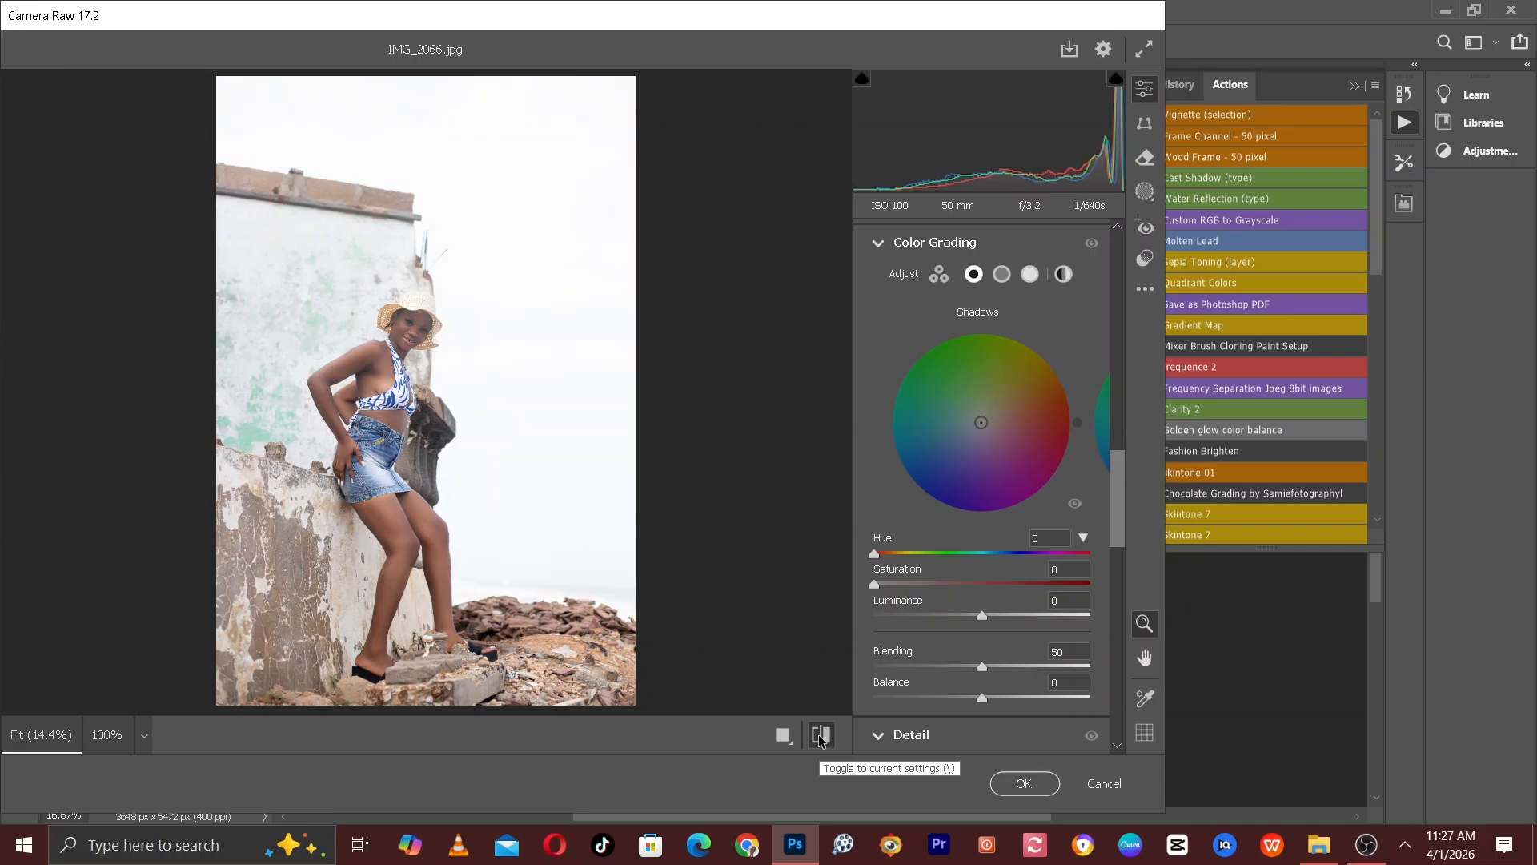
left_click(820, 737)
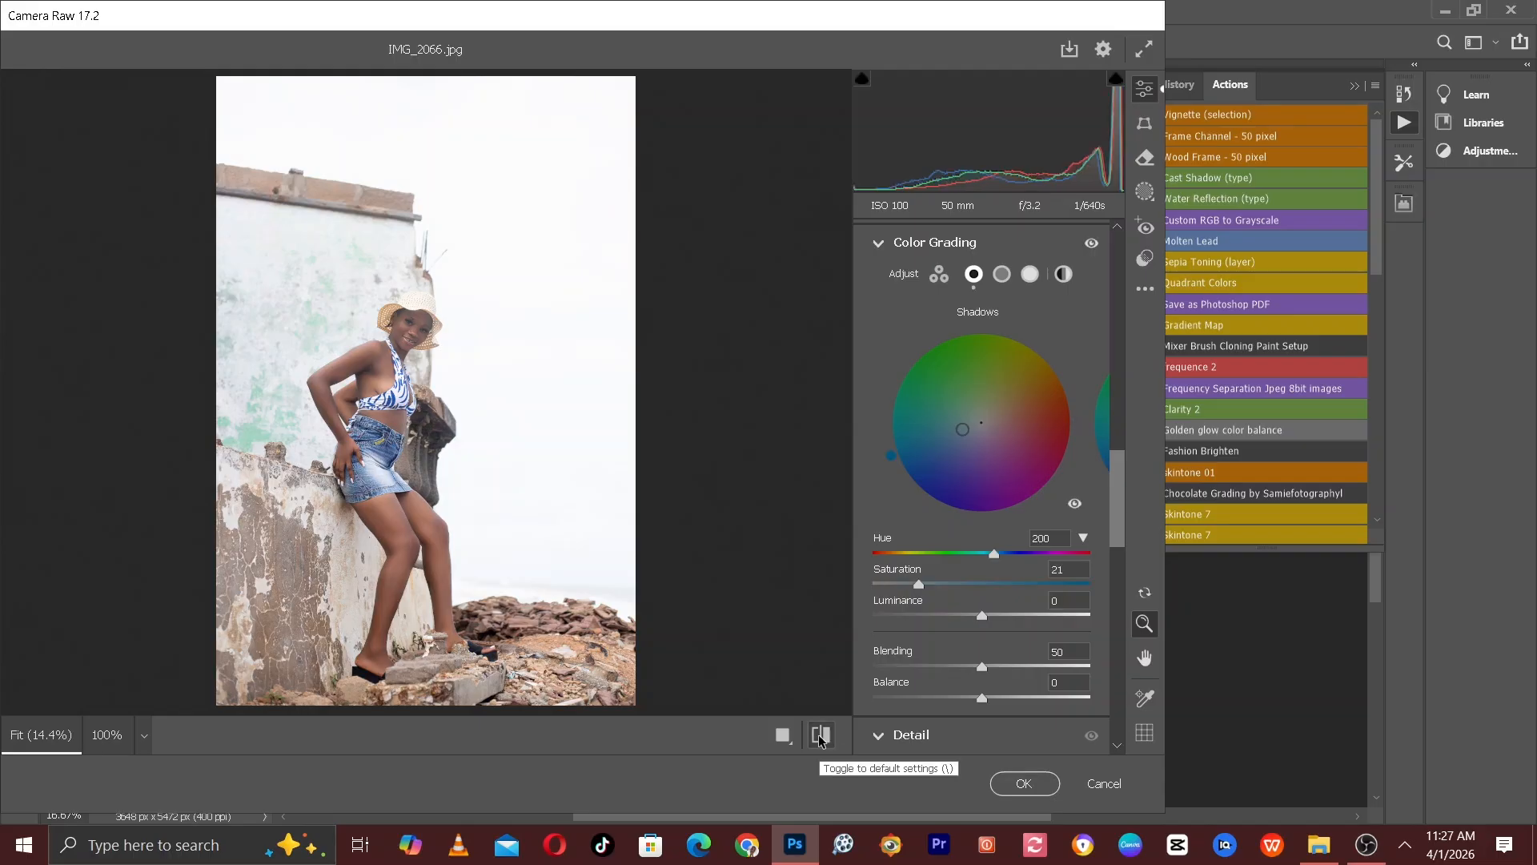
left_click(1097, 246)
left_click(1096, 246)
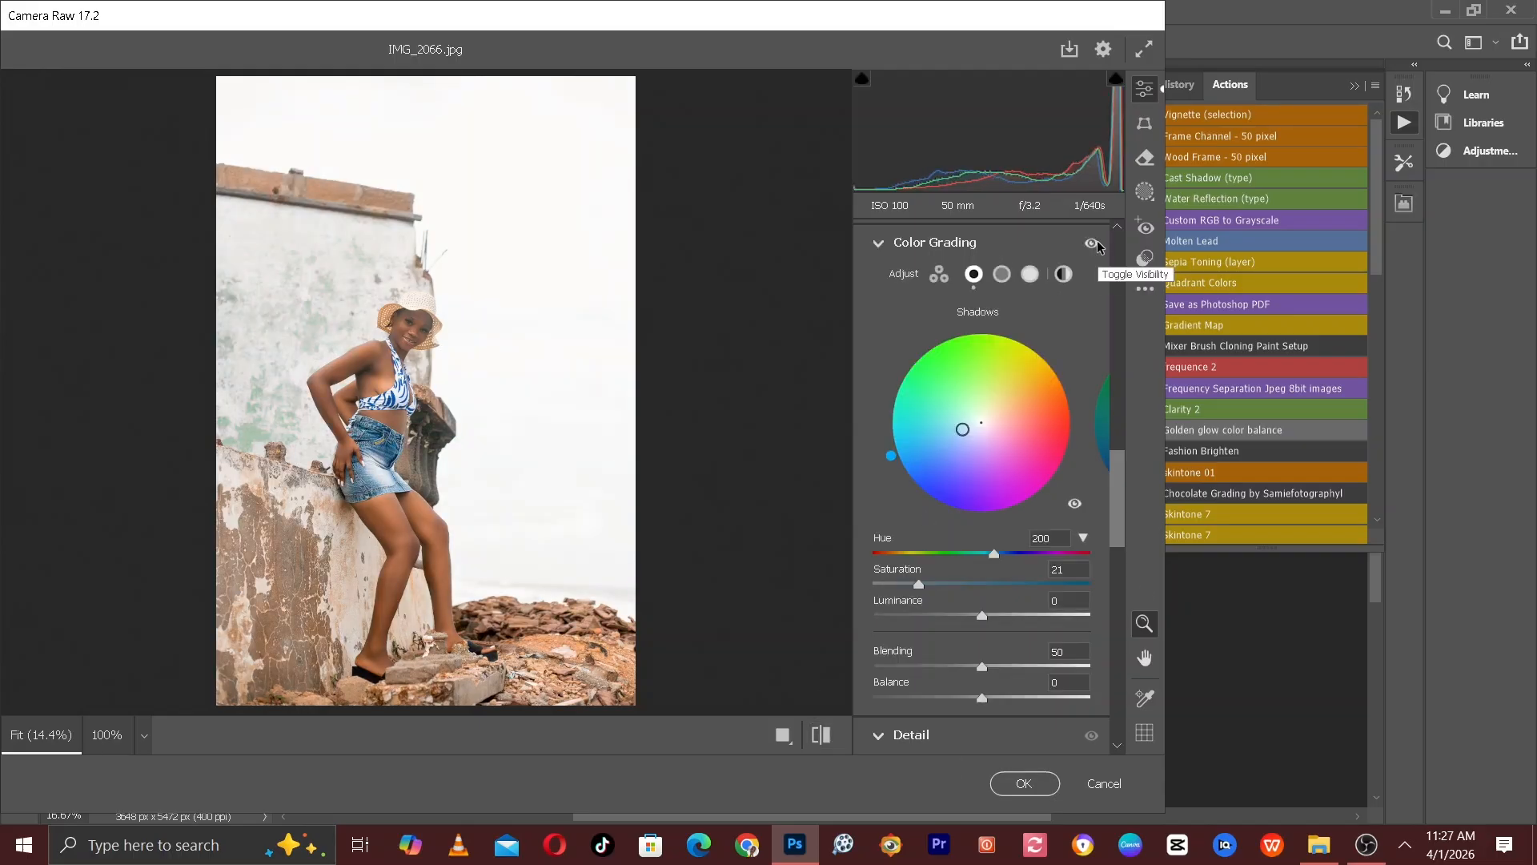
left_click(1096, 245)
left_click(1093, 247)
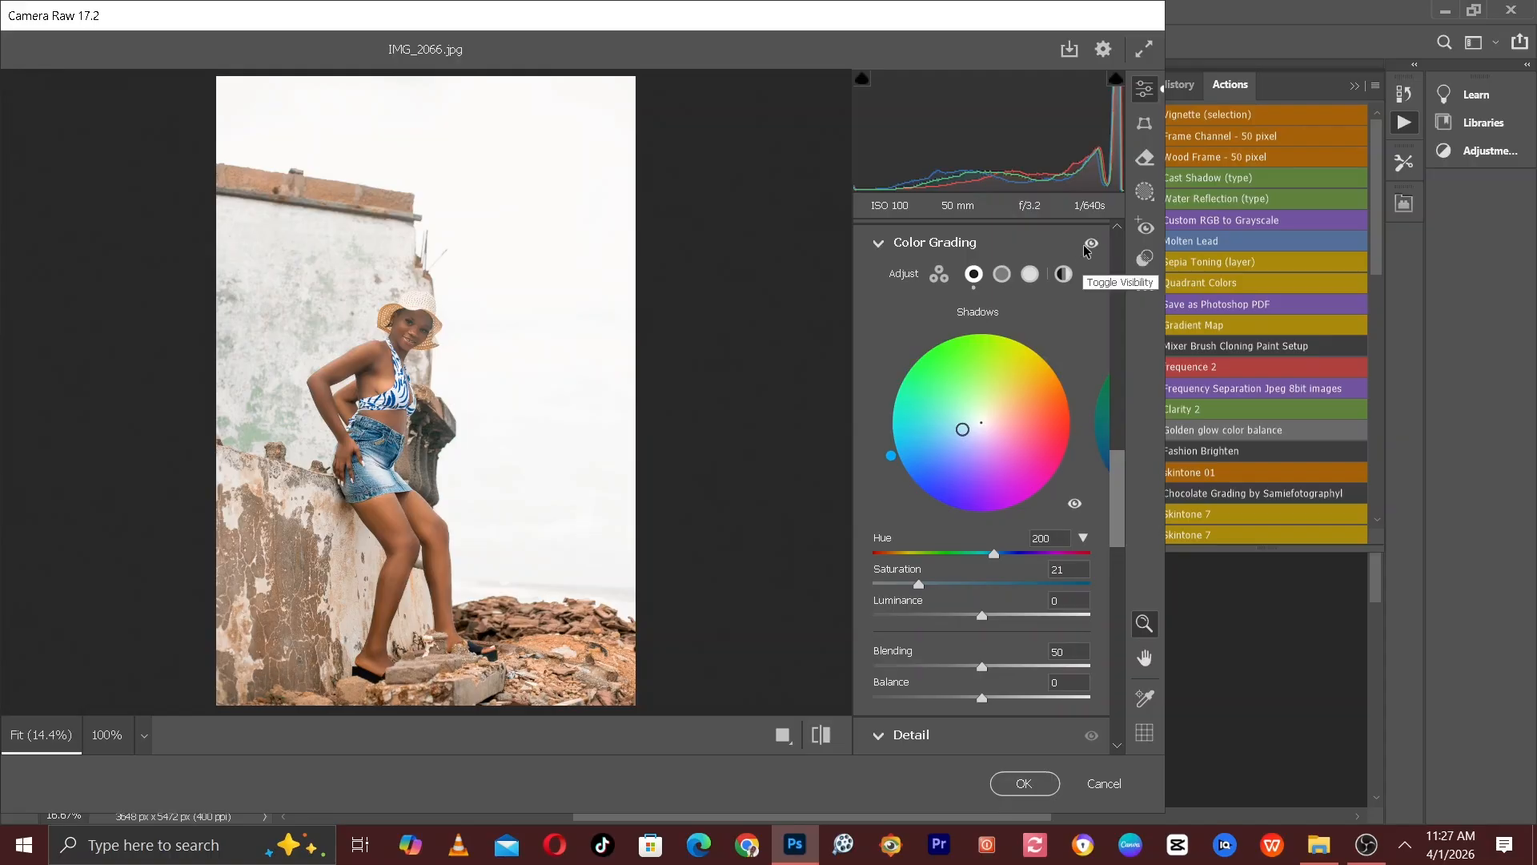
left_click(1088, 249)
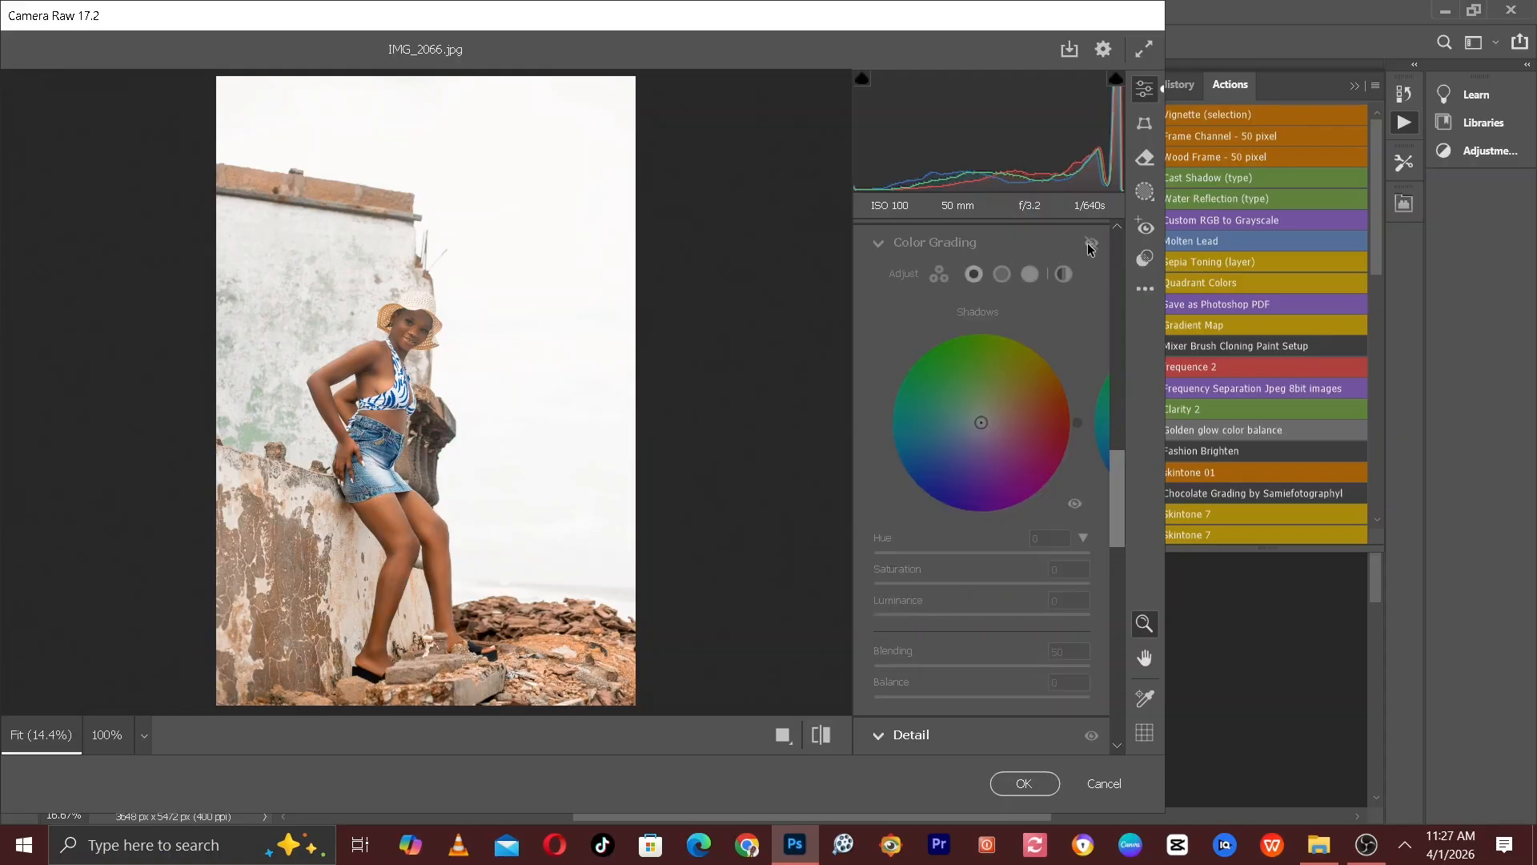
left_click(1090, 246)
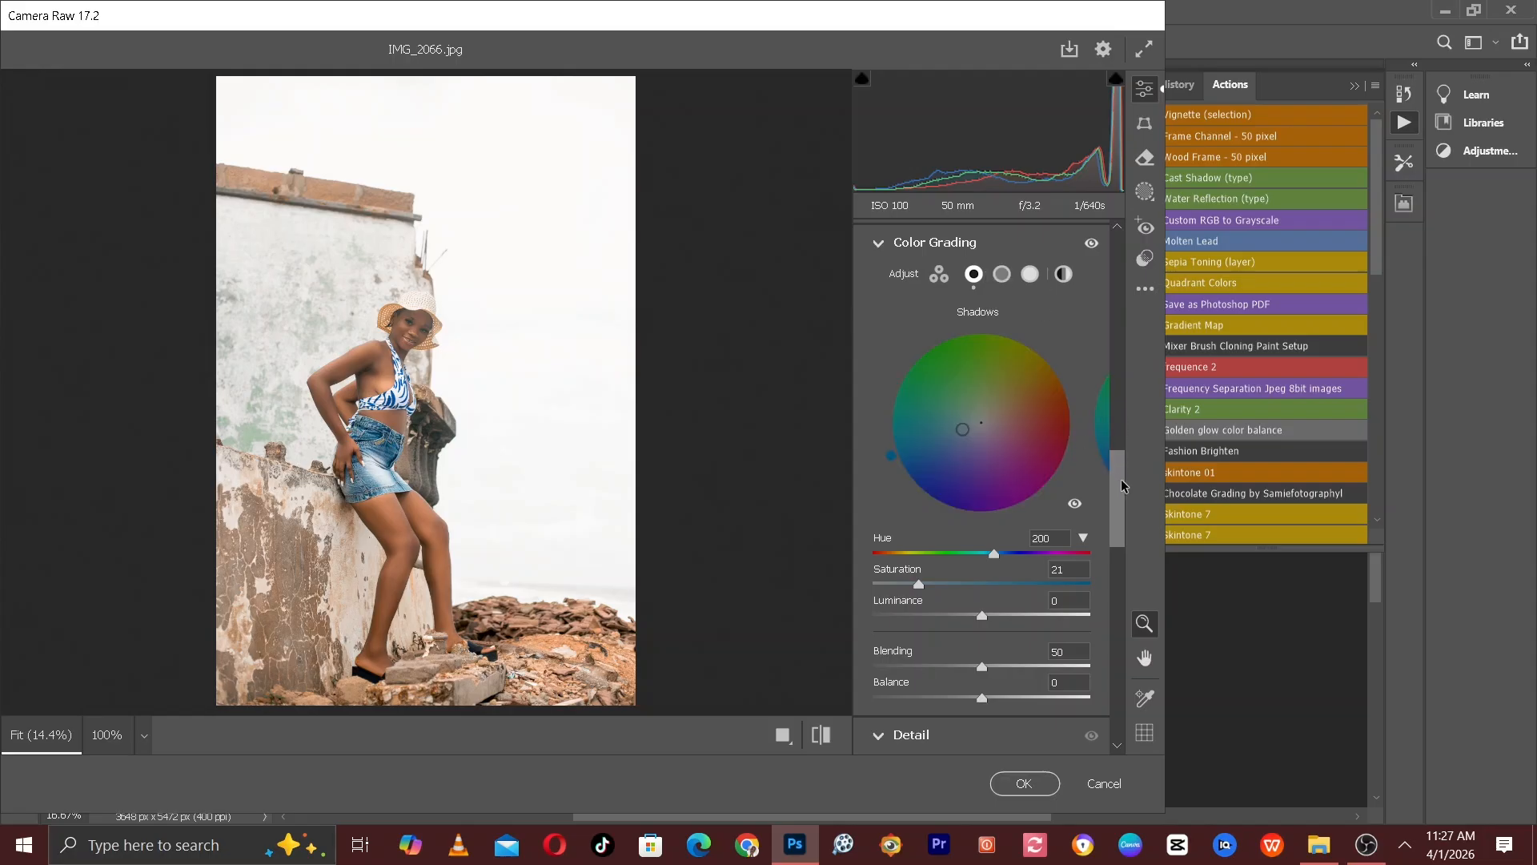
Set the Color Grading Midtones Hue to 35 and check the photo with and without the Color Grading effect
left_click(1002, 274)
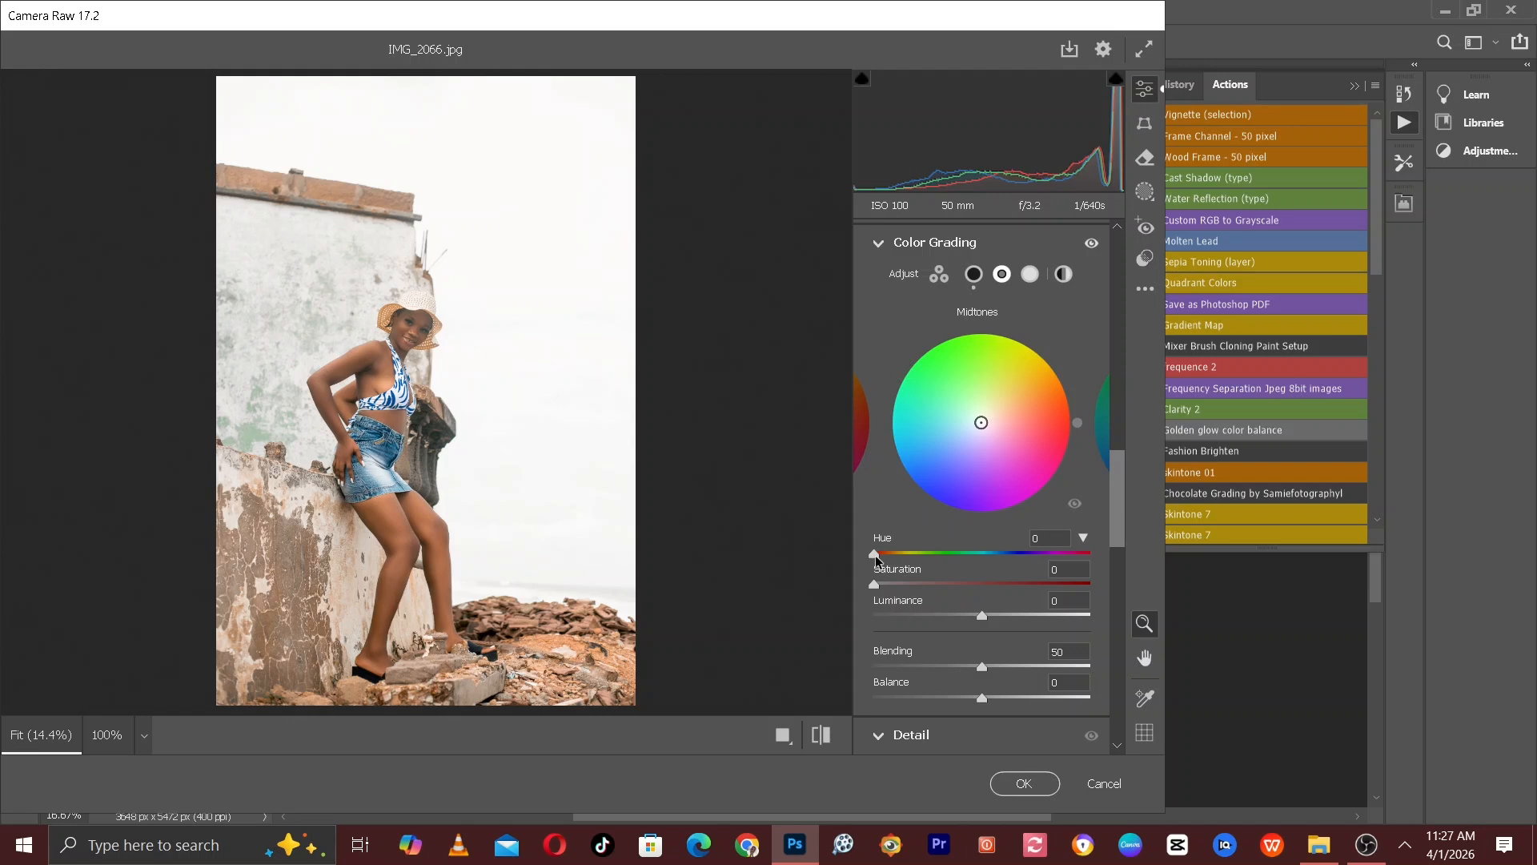
left_click_drag(876, 554, 898, 555)
left_click_drag(898, 557, 895, 557)
left_click_drag(897, 558, 898, 559)
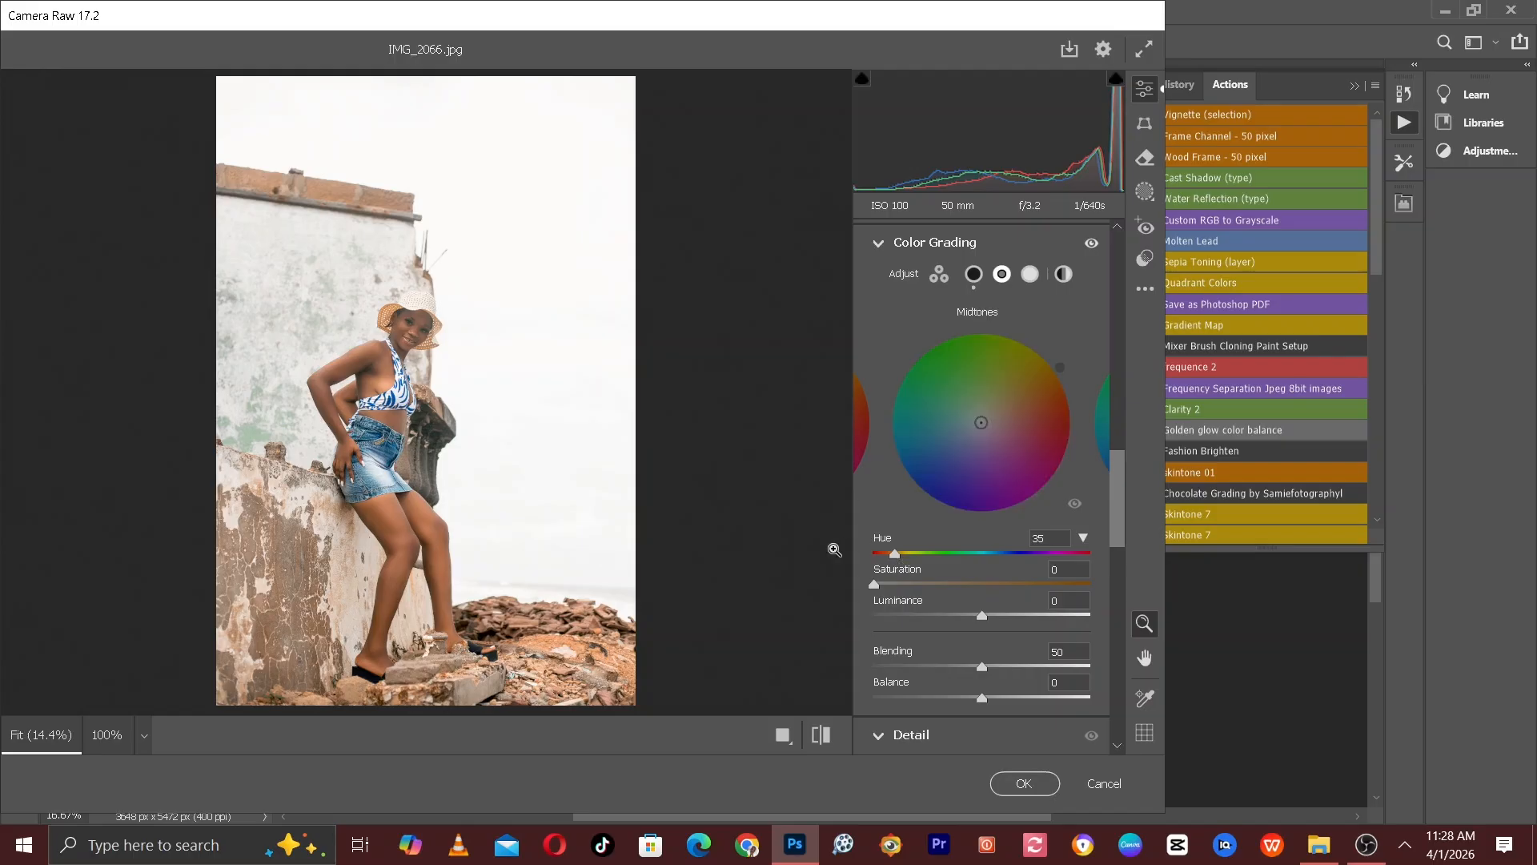
left_click(1092, 243)
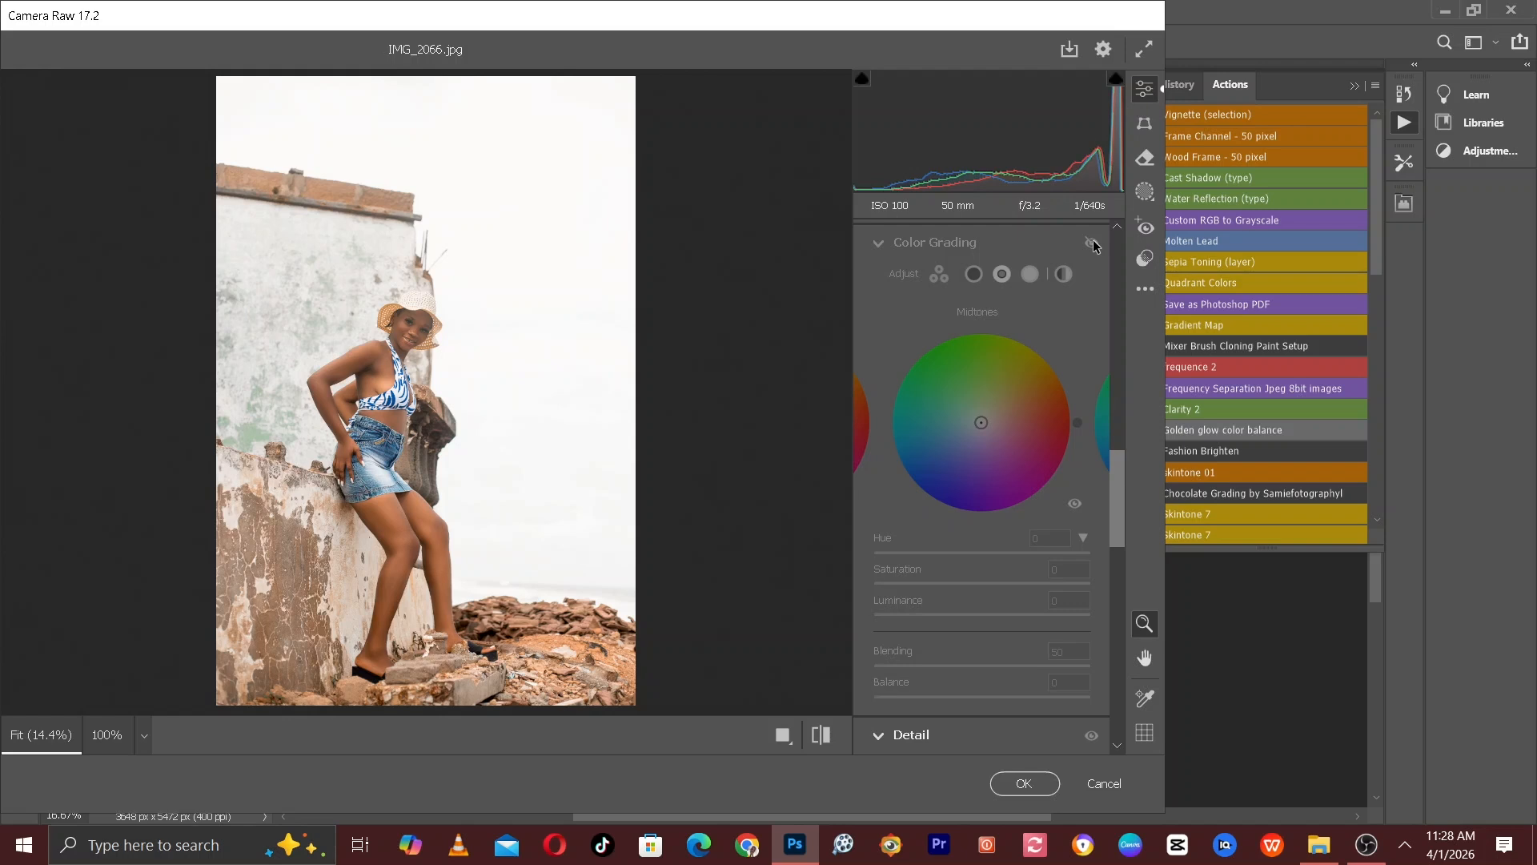
left_click(1092, 242)
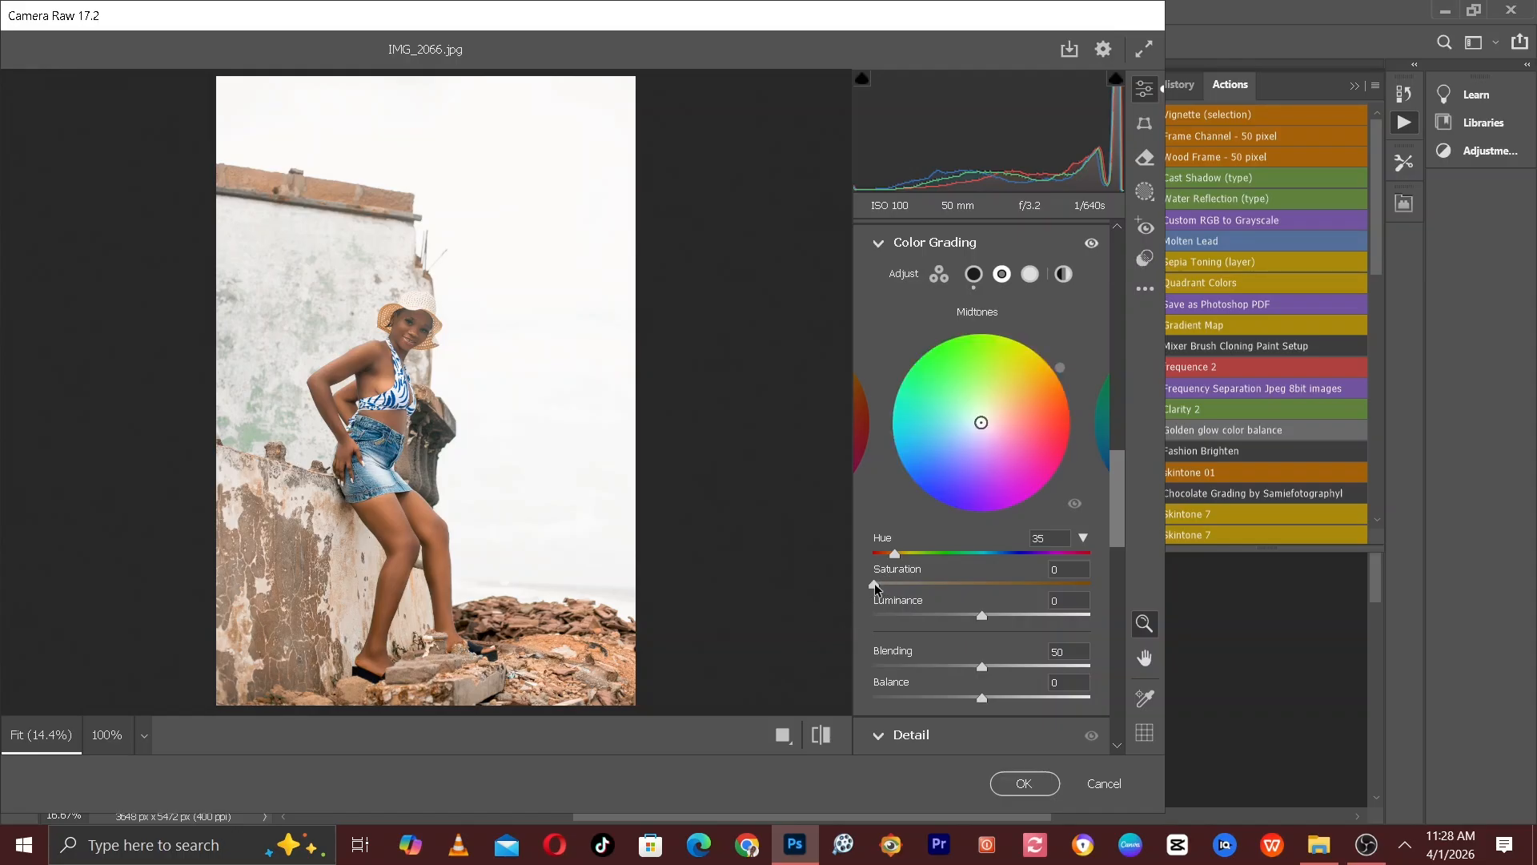
Set the Midtones Saturation to 18 and compare the graded photo with the original
left_click_drag(874, 583, 913, 593)
left_click(821, 736)
left_click(821, 737)
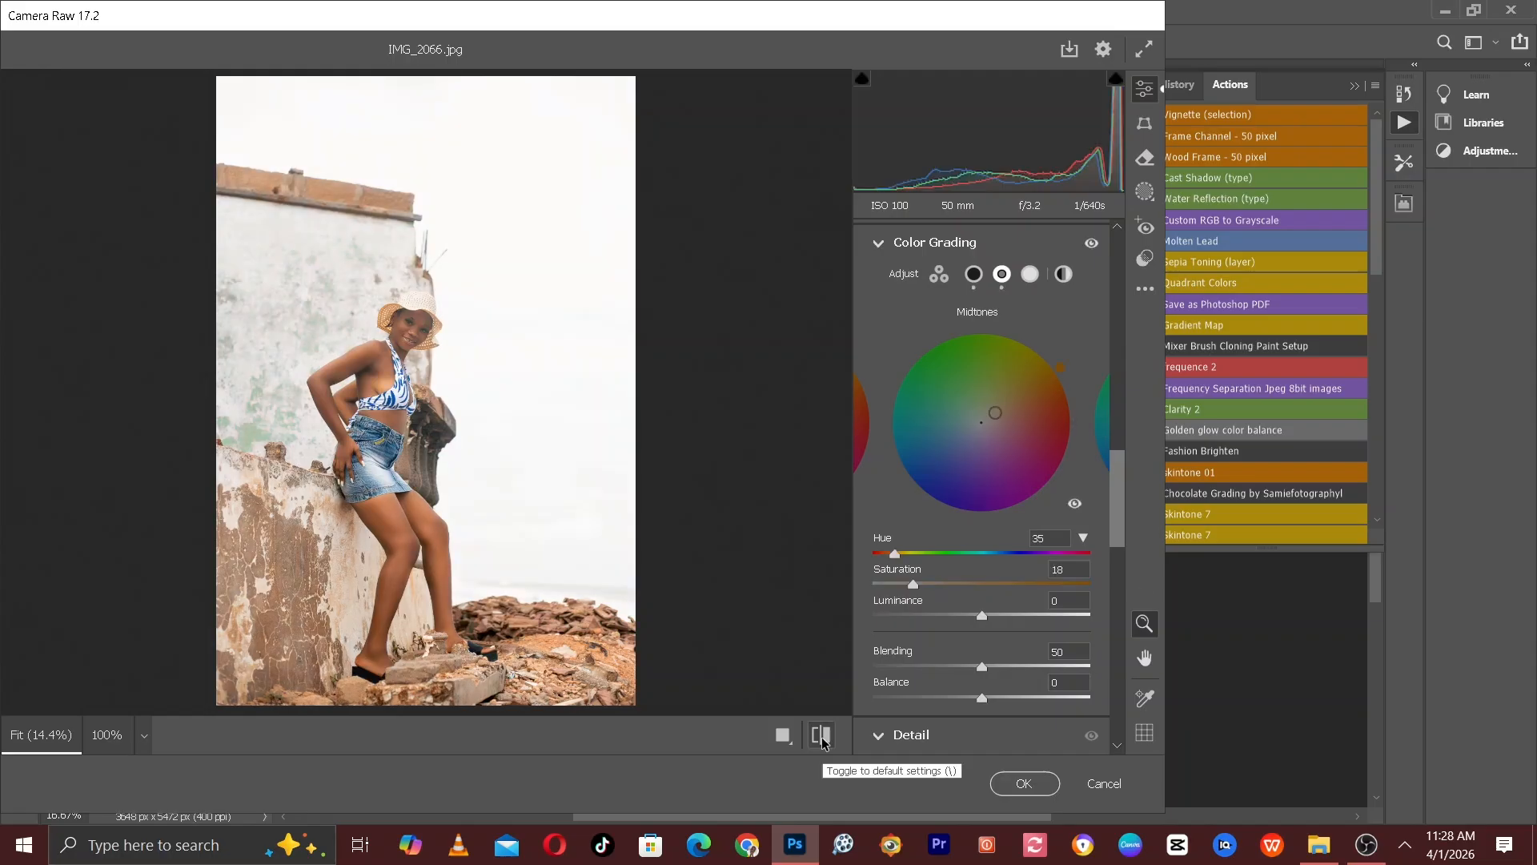
left_click(821, 737)
left_click(821, 737)
left_click(821, 737)
left_click(821, 736)
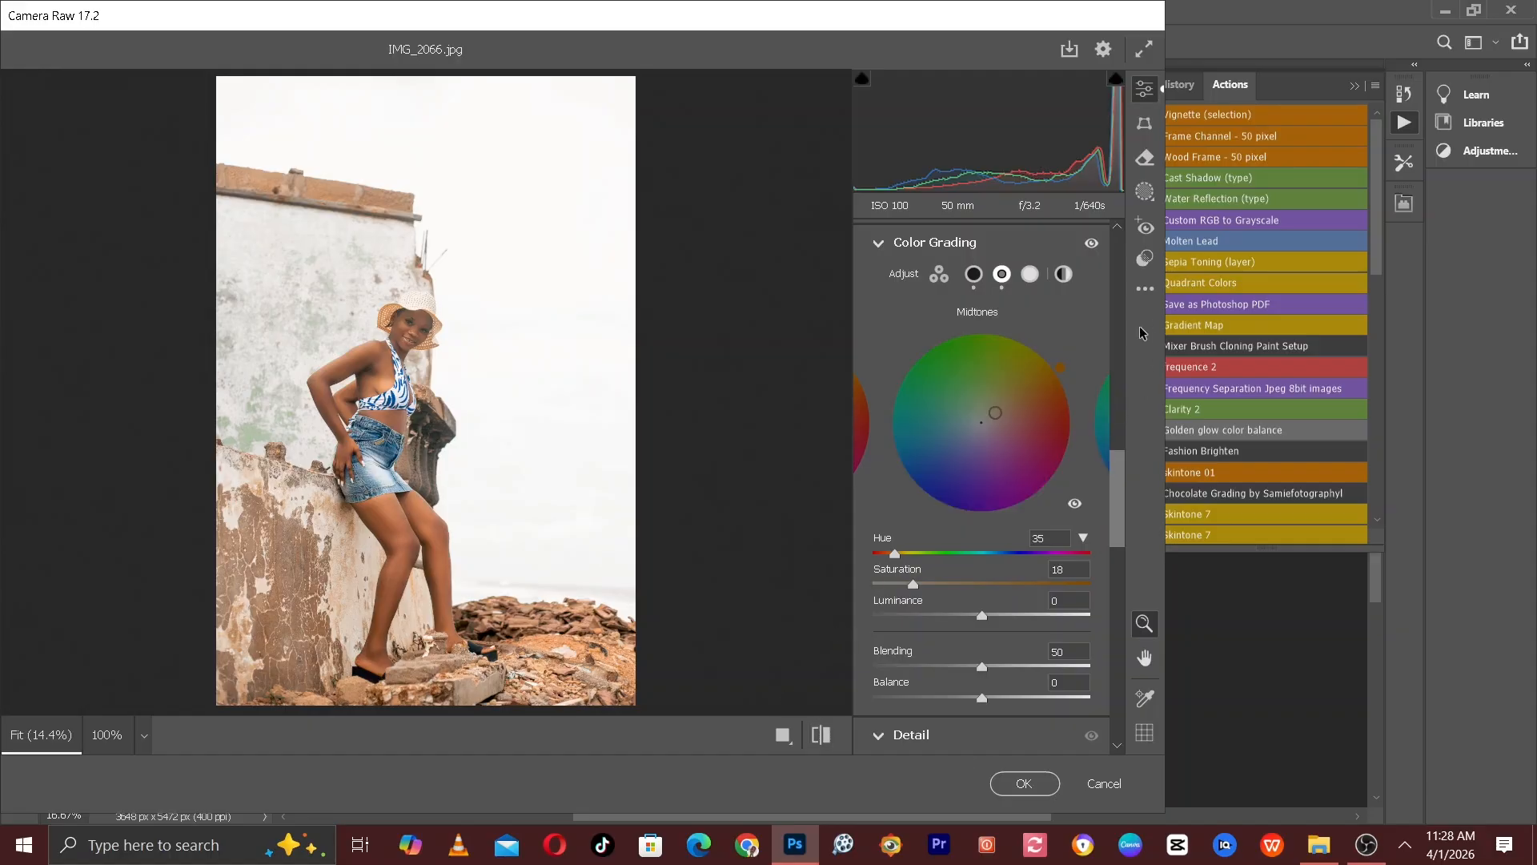
Tint the Color Grading Highlights with Hue 47 and Saturation 18, and compare the photo before and after
left_click(1032, 280)
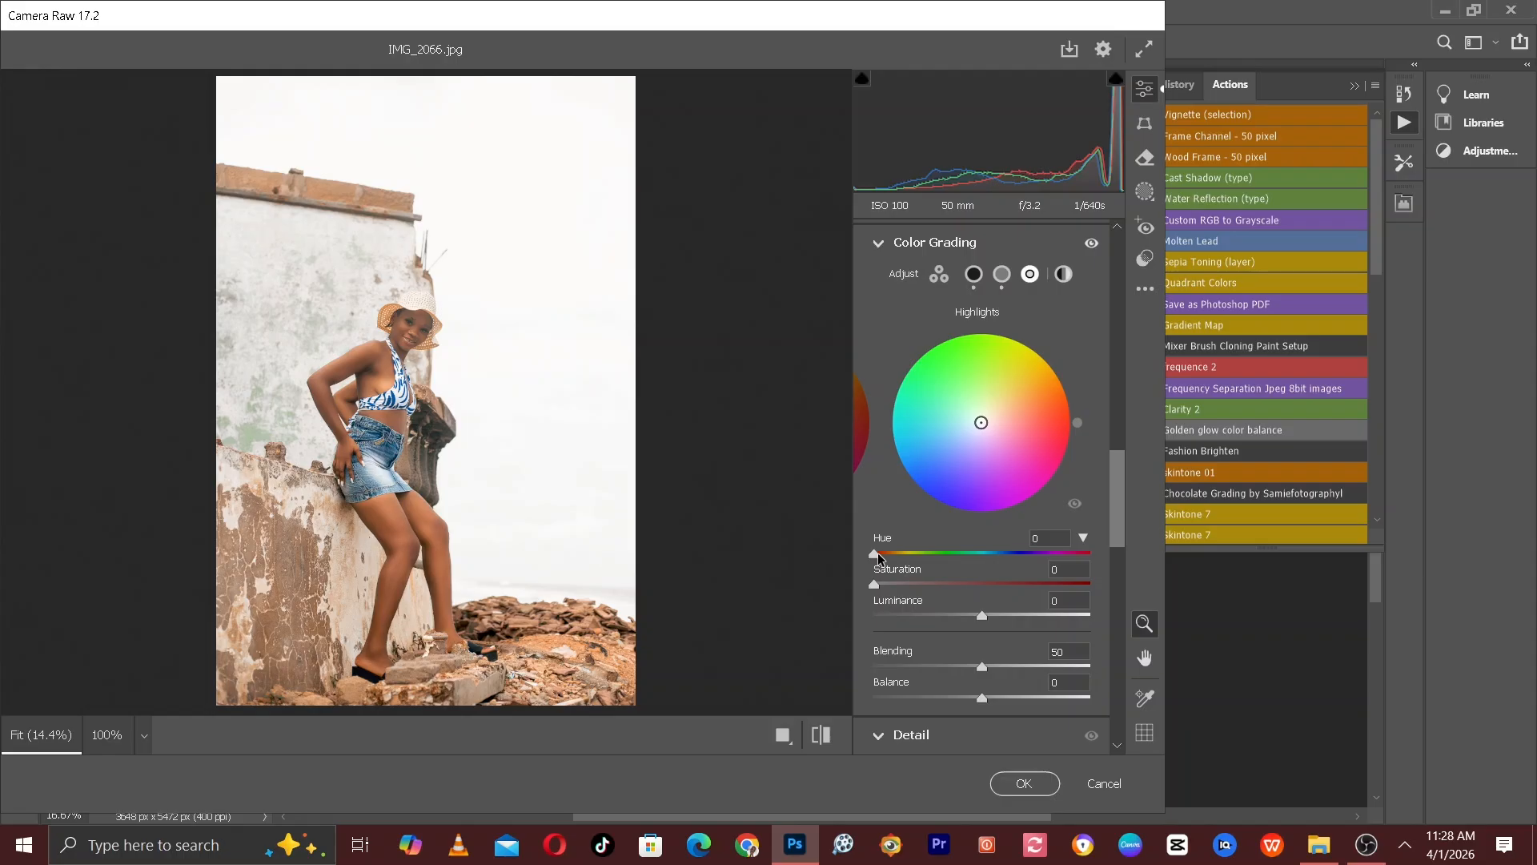
left_click_drag(877, 553, 906, 554)
left_click_drag(876, 587, 910, 584)
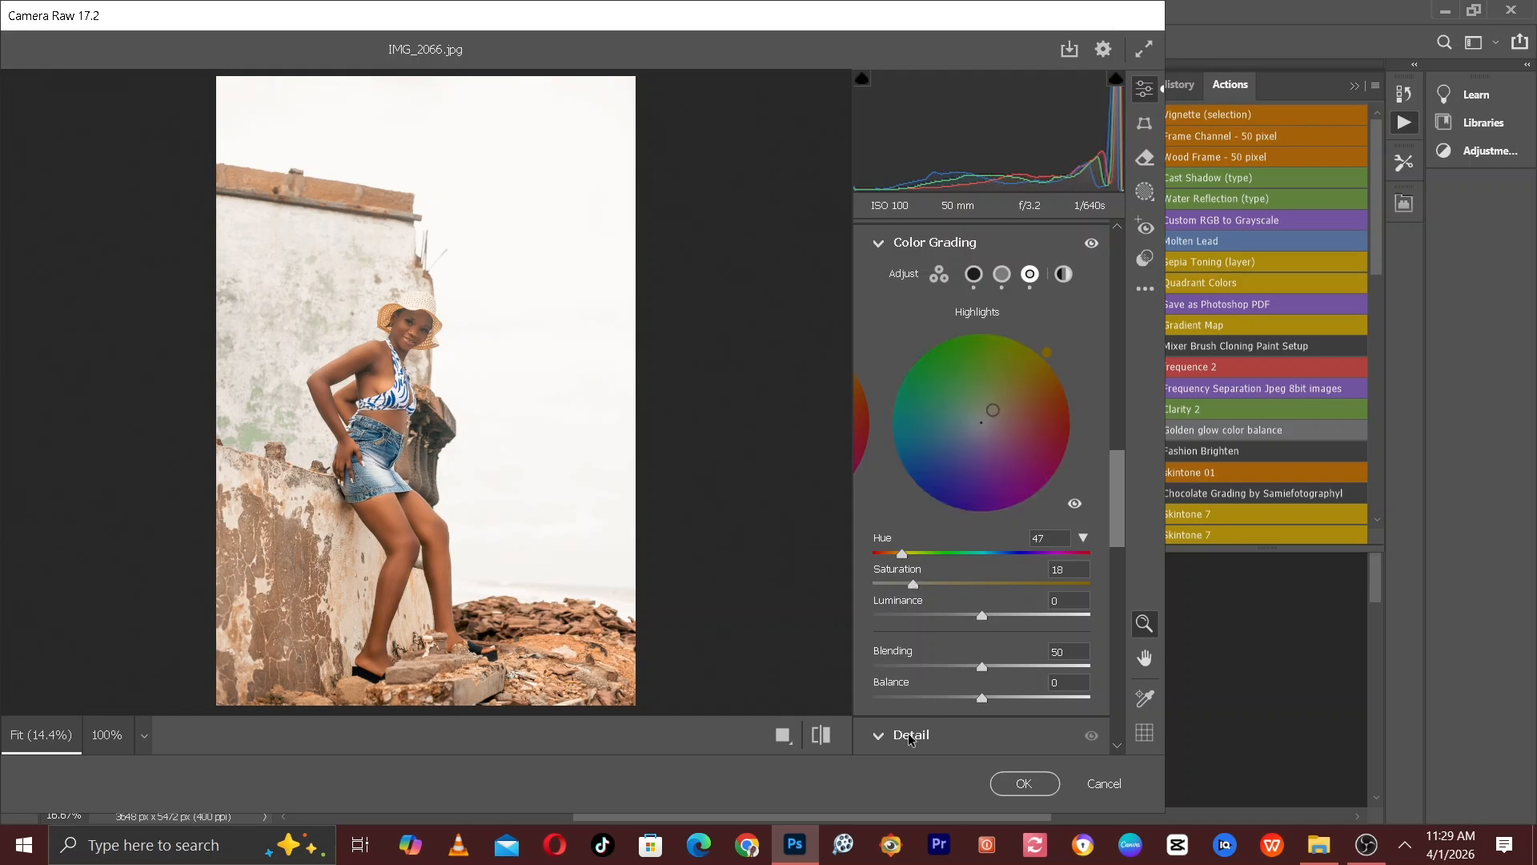
left_click(821, 737)
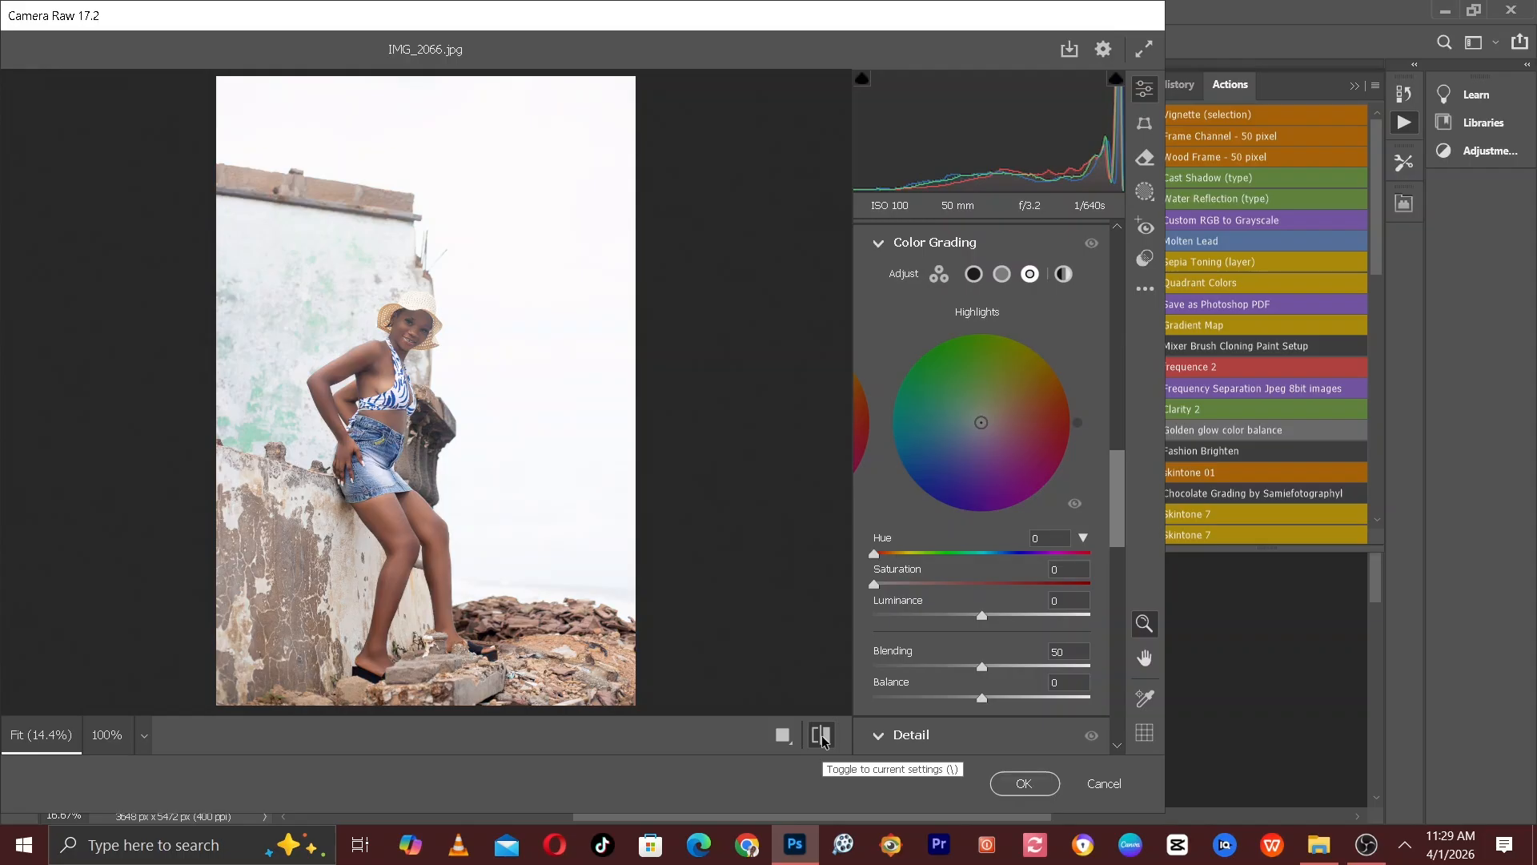
left_click(821, 737)
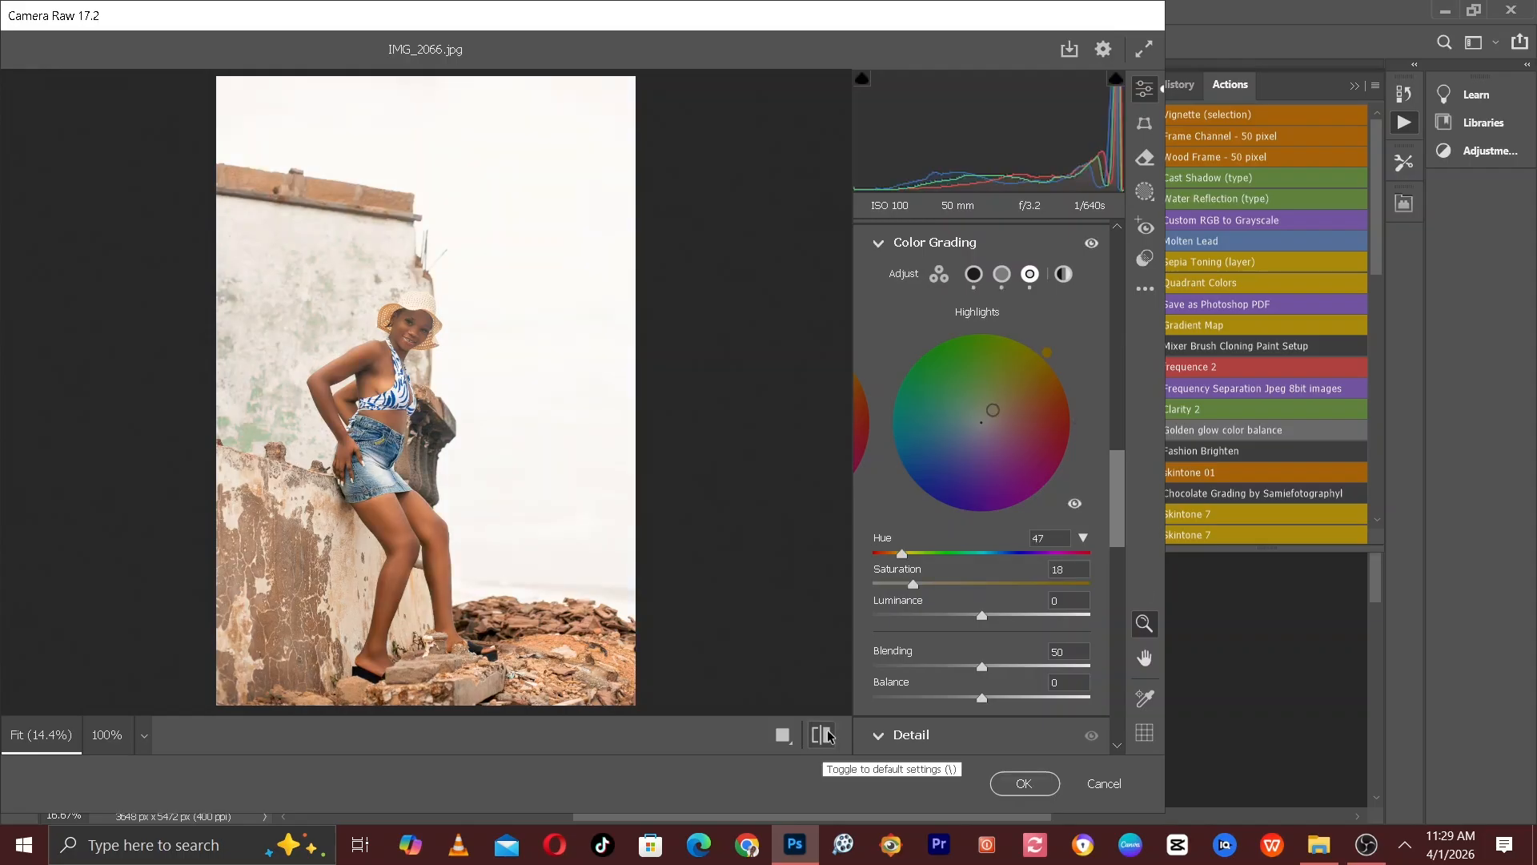
Set the Color Grading Balance to -10 and compare the photo with its original settings
left_click_drag(1124, 516, 1121, 547)
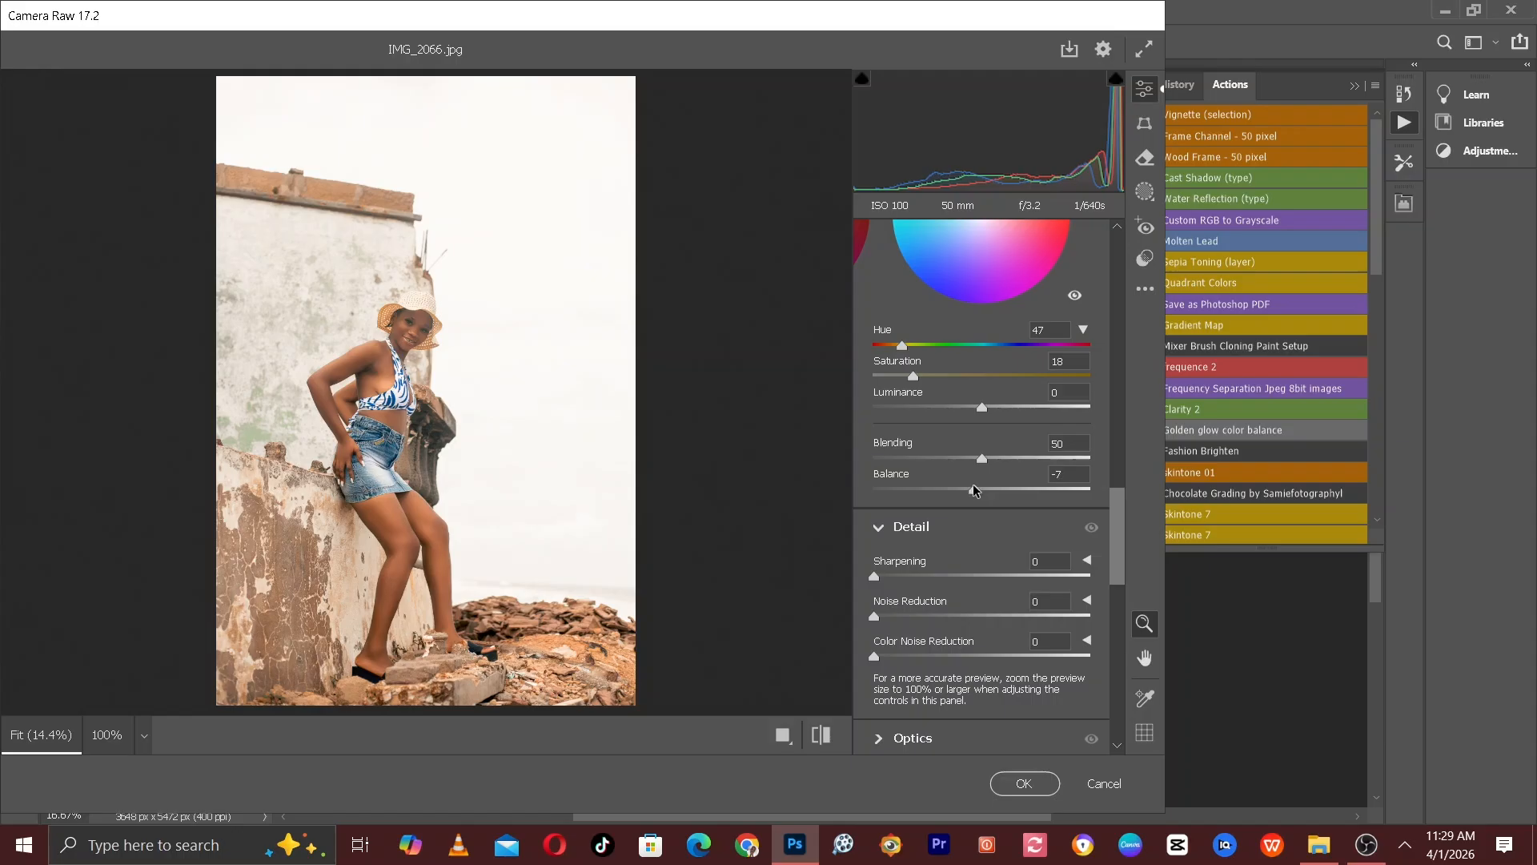
left_click_drag(971, 484, 968, 484)
left_click(822, 734)
left_click(823, 735)
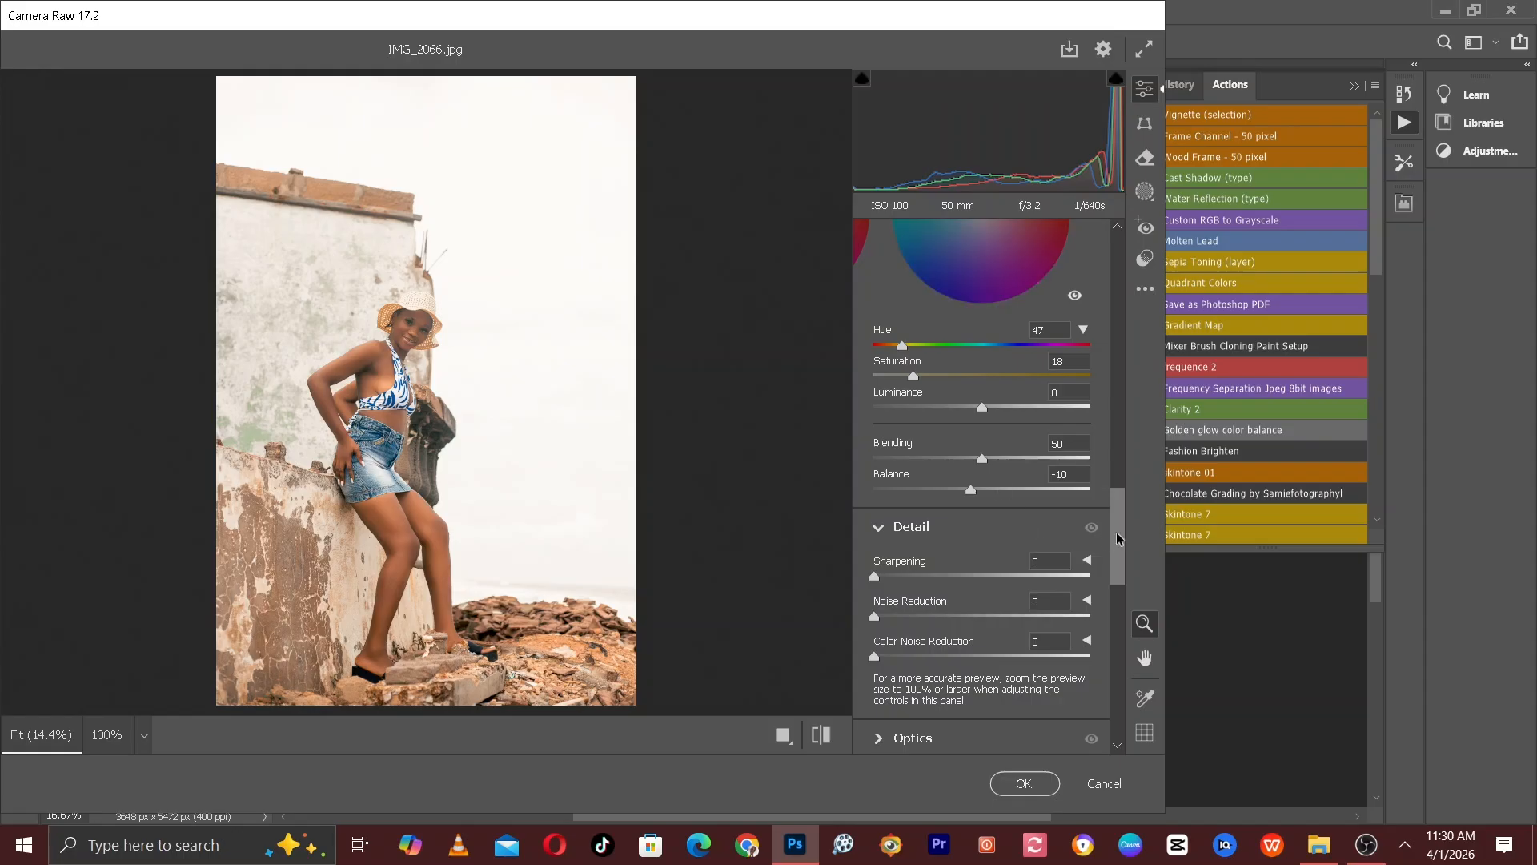
In the Camera Raw effects, set Texture to +10, Clarity to +10 and Dehaze to +5
left_click_drag(1119, 539, 1121, 356)
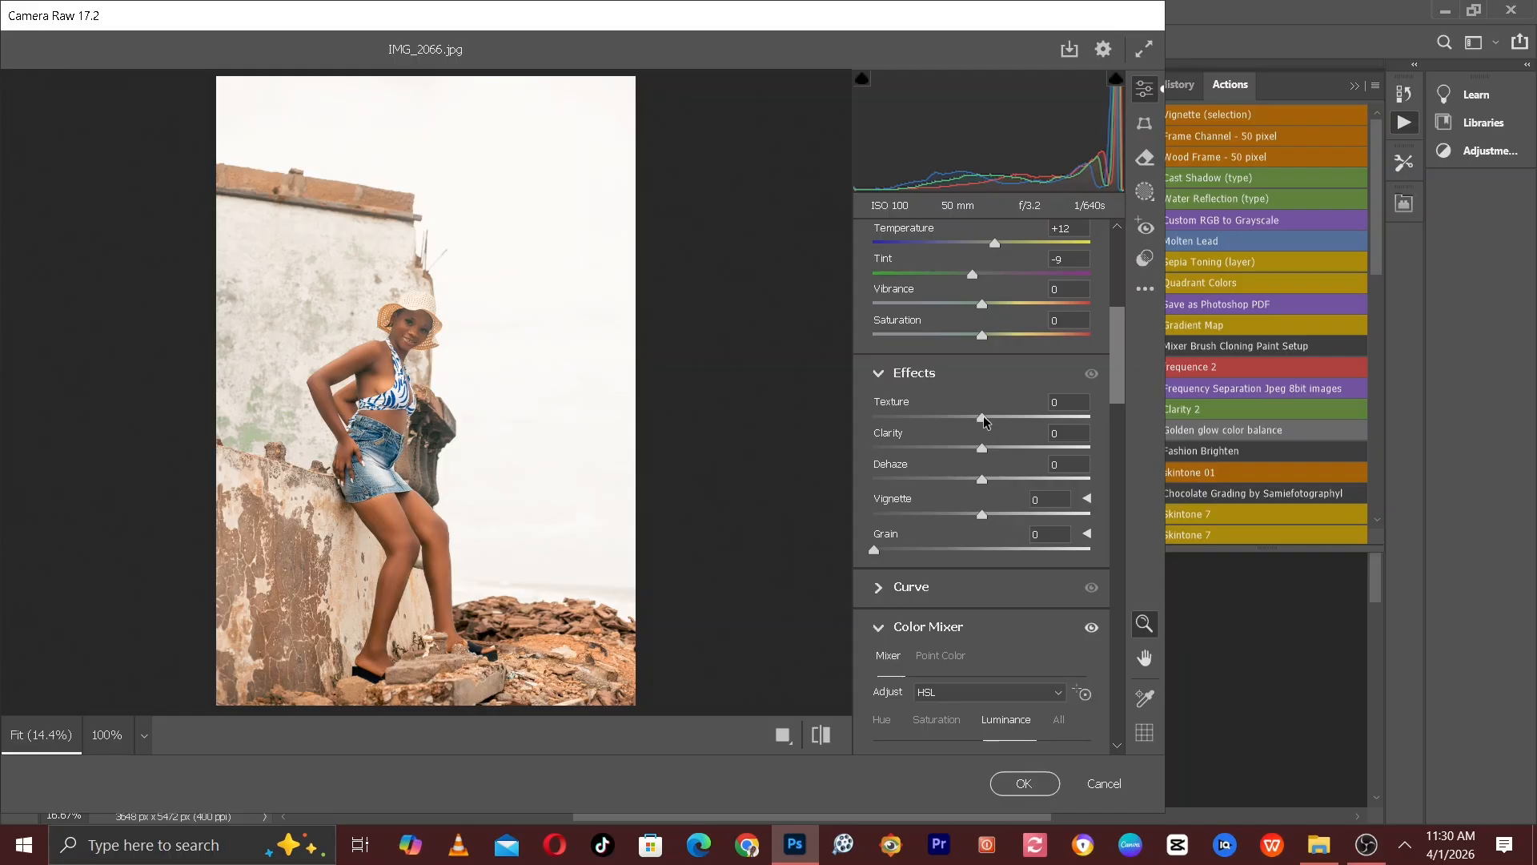
left_click_drag(983, 421, 996, 424)
left_click_drag(985, 453, 996, 452)
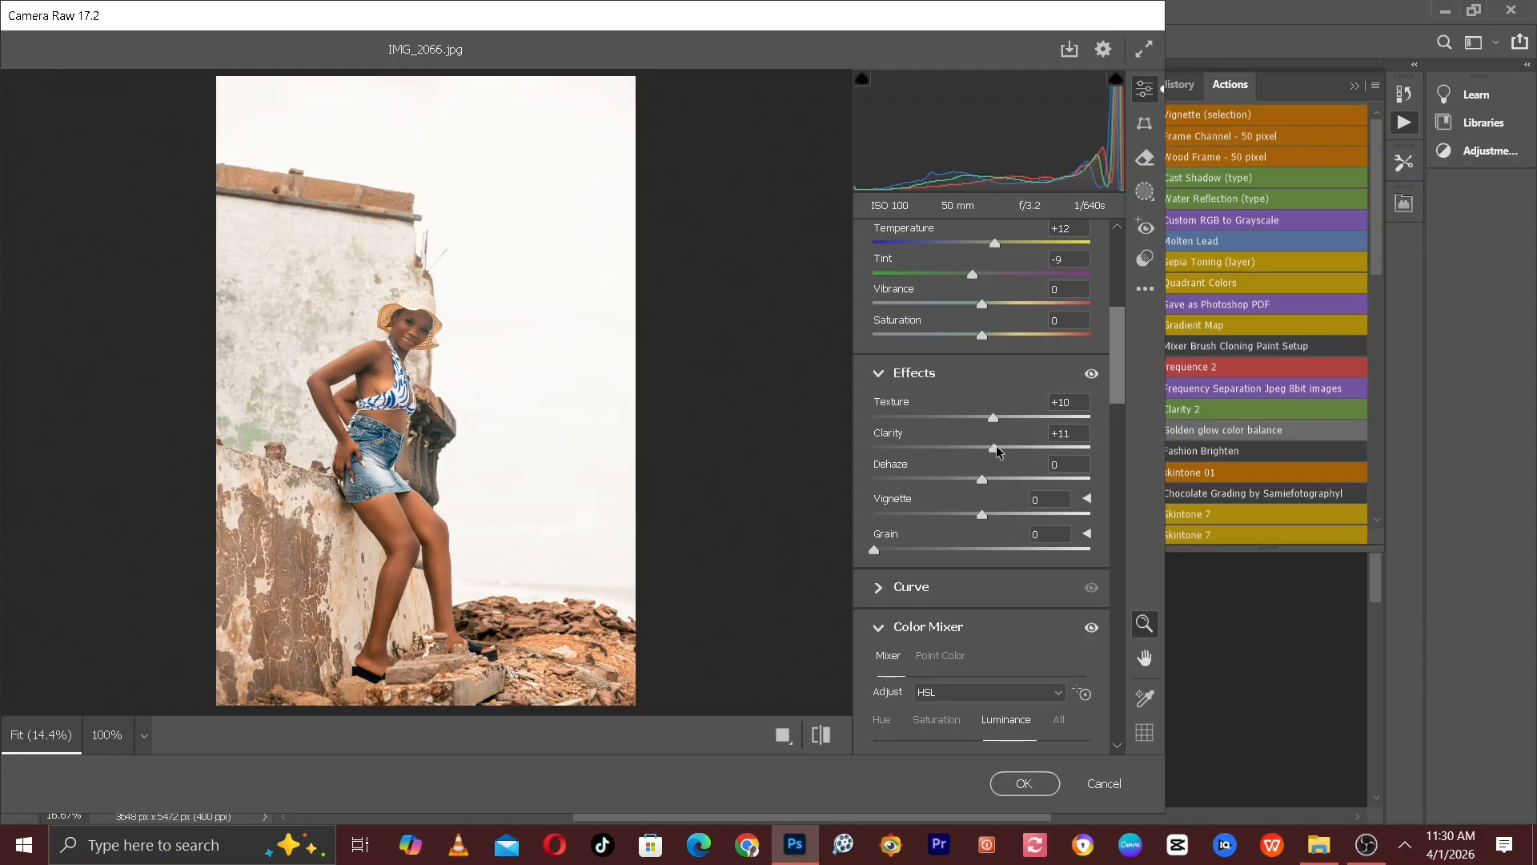
left_click_drag(997, 449, 996, 451)
left_click_drag(984, 483, 988, 479)
Darken the photo's edges with a Vignette of -34 and compare the result with the original settings
mouse_move(977, 521)
left_mouse_down()
mouse_move(866, 509)
mouse_move(983, 515)
mouse_move(958, 516)
left_mouse_up()
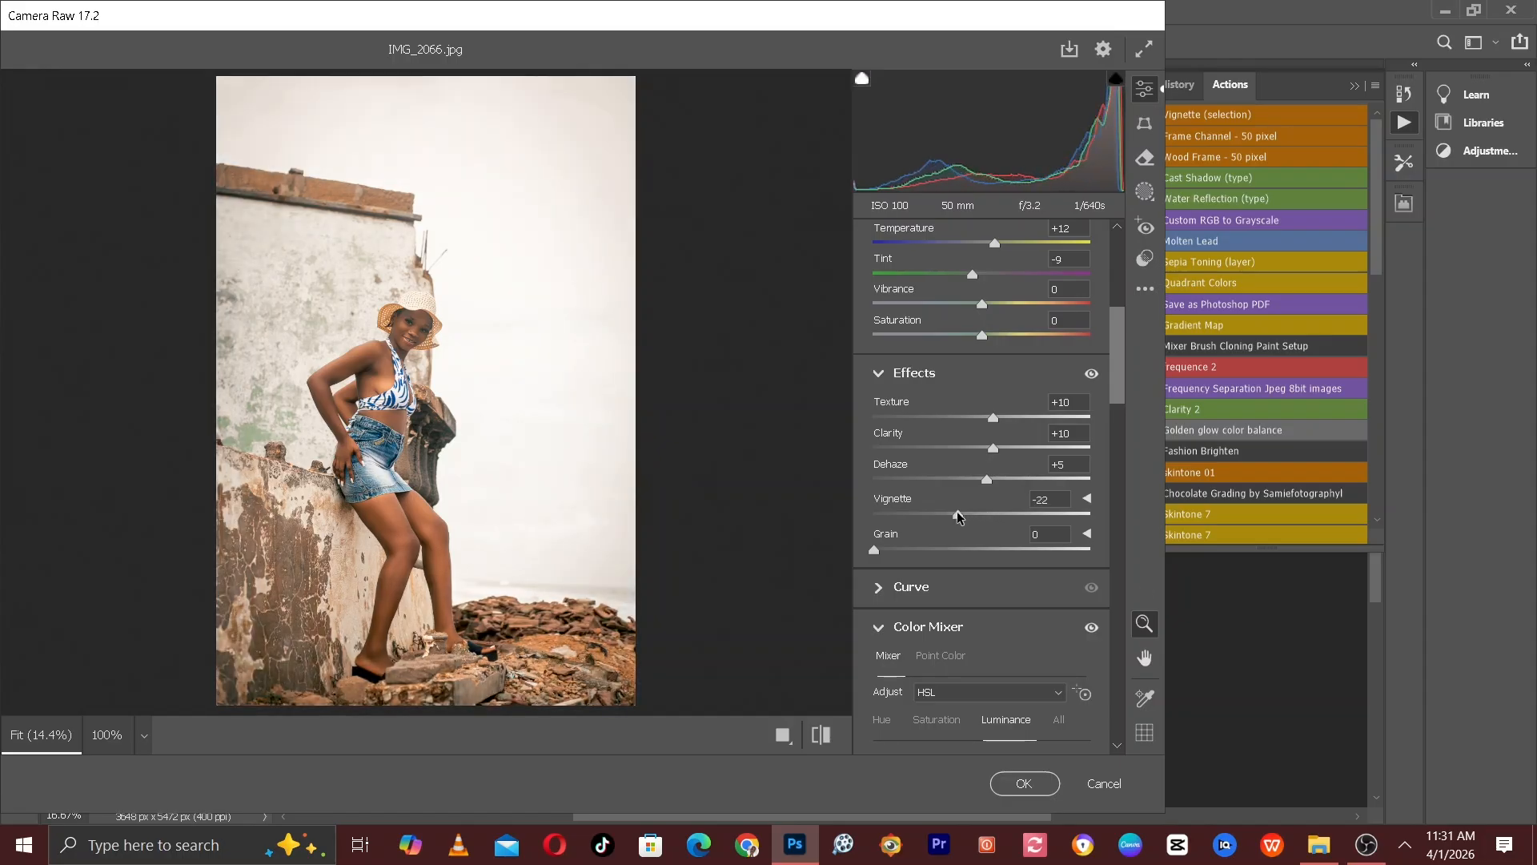
left_click_drag(958, 517, 945, 510)
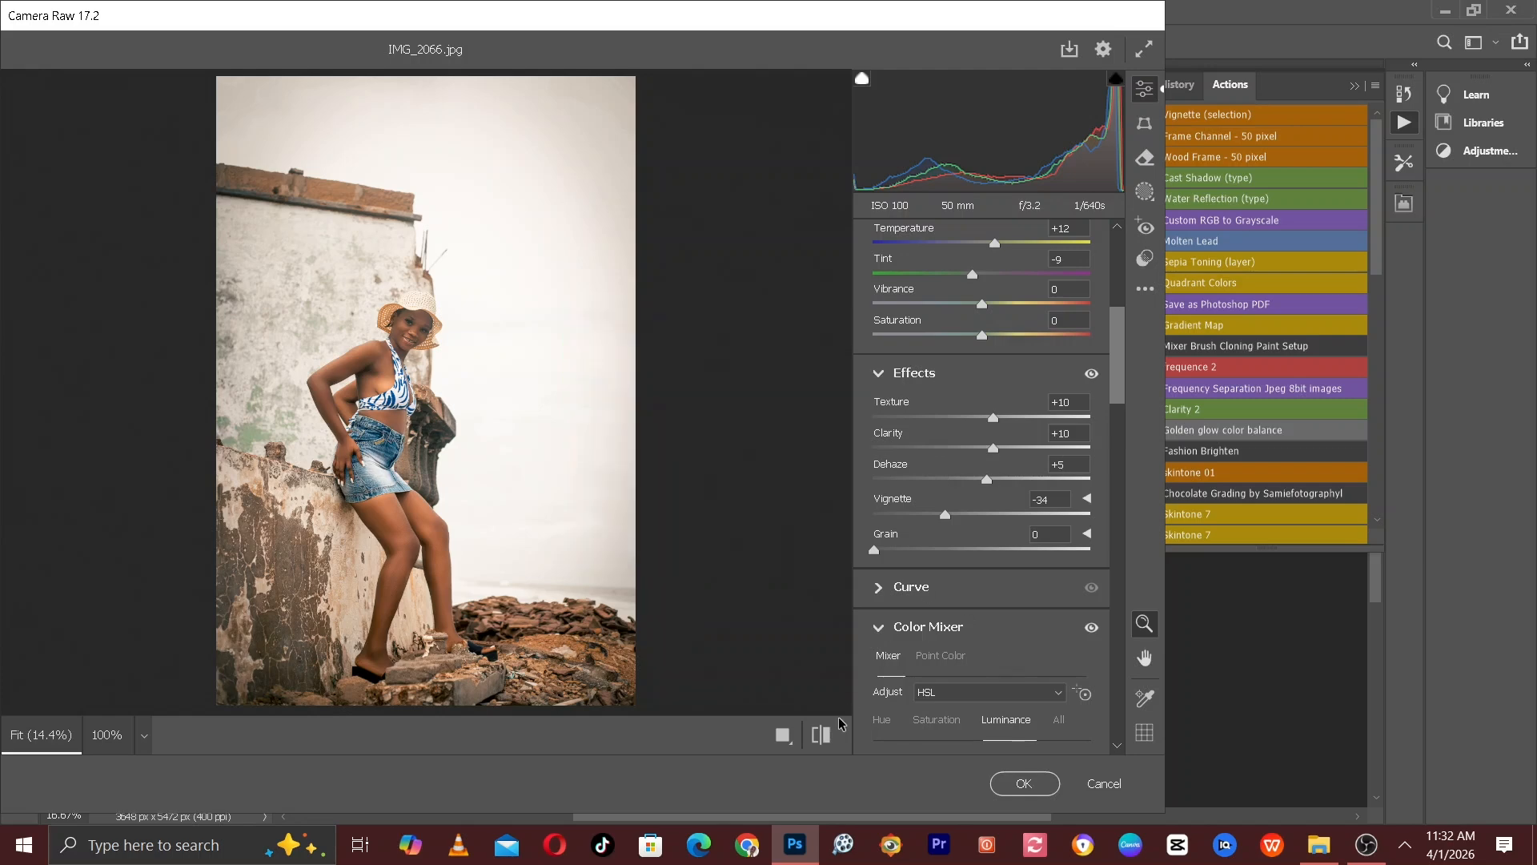
left_click(825, 734)
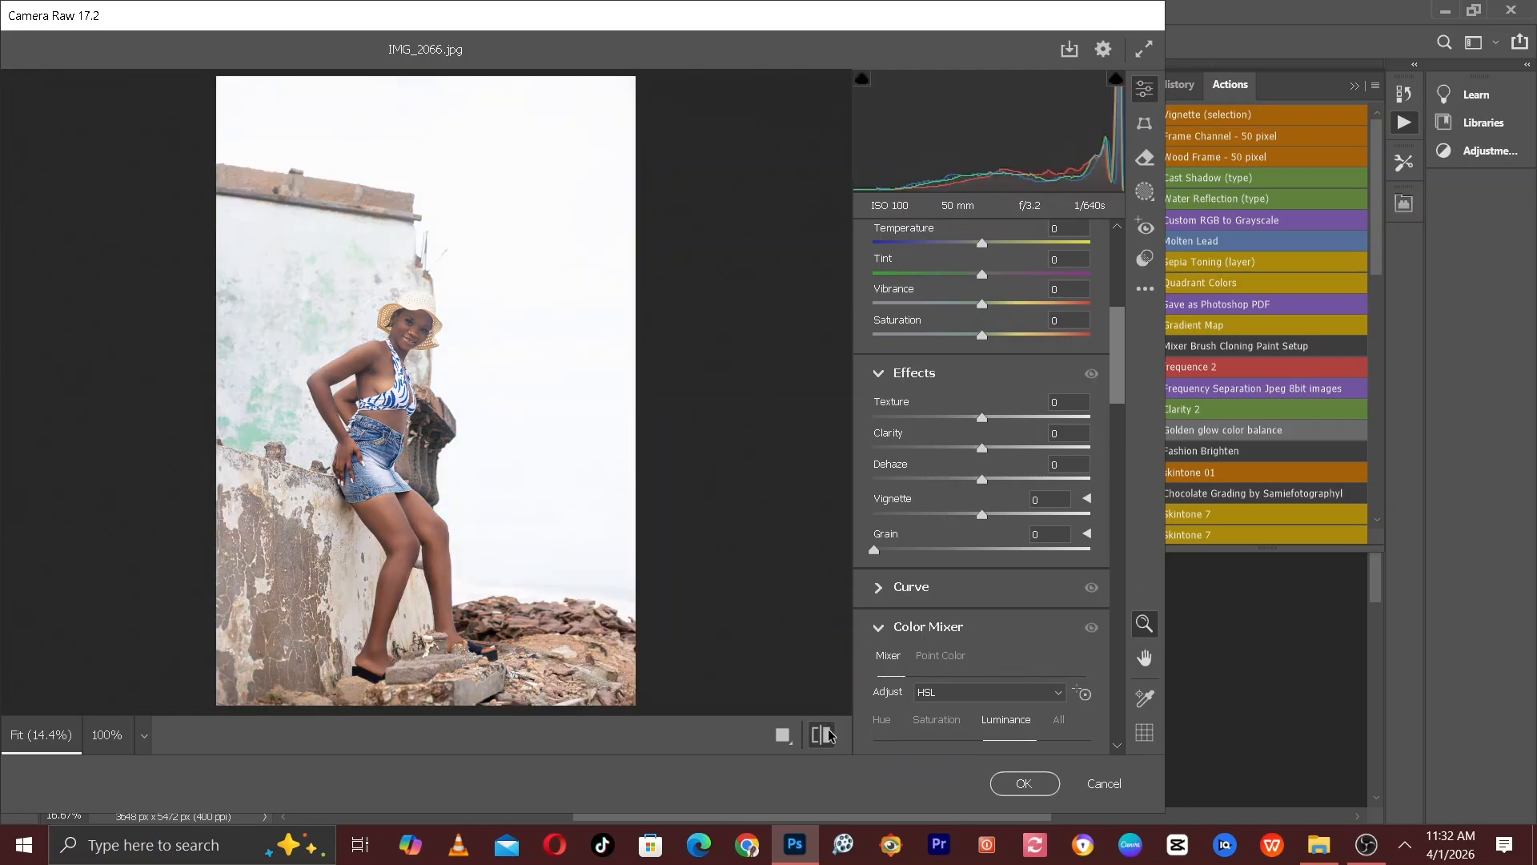
left_click(825, 734)
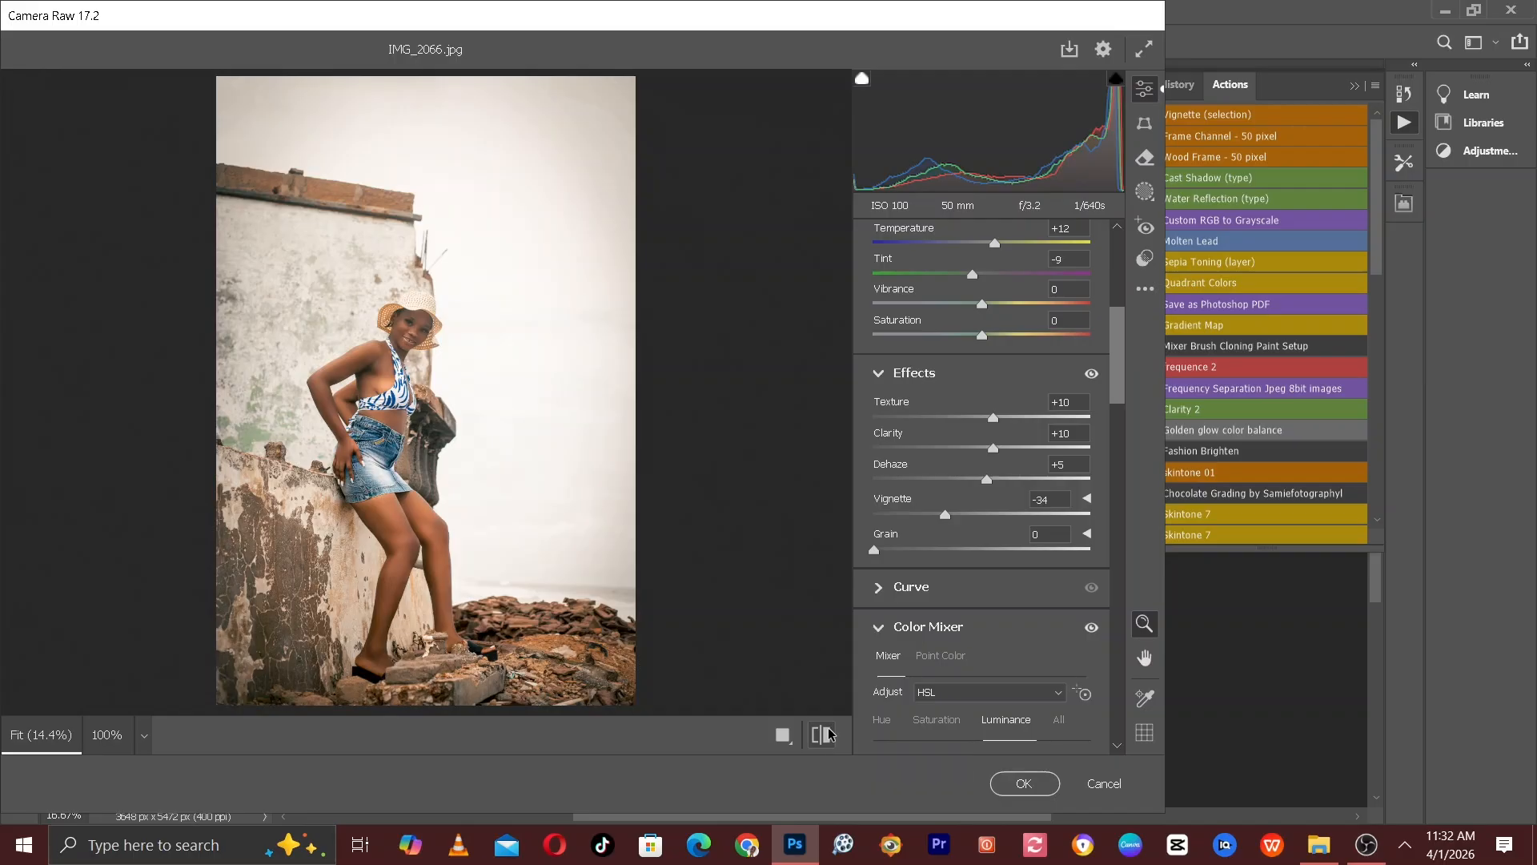
left_click(826, 734)
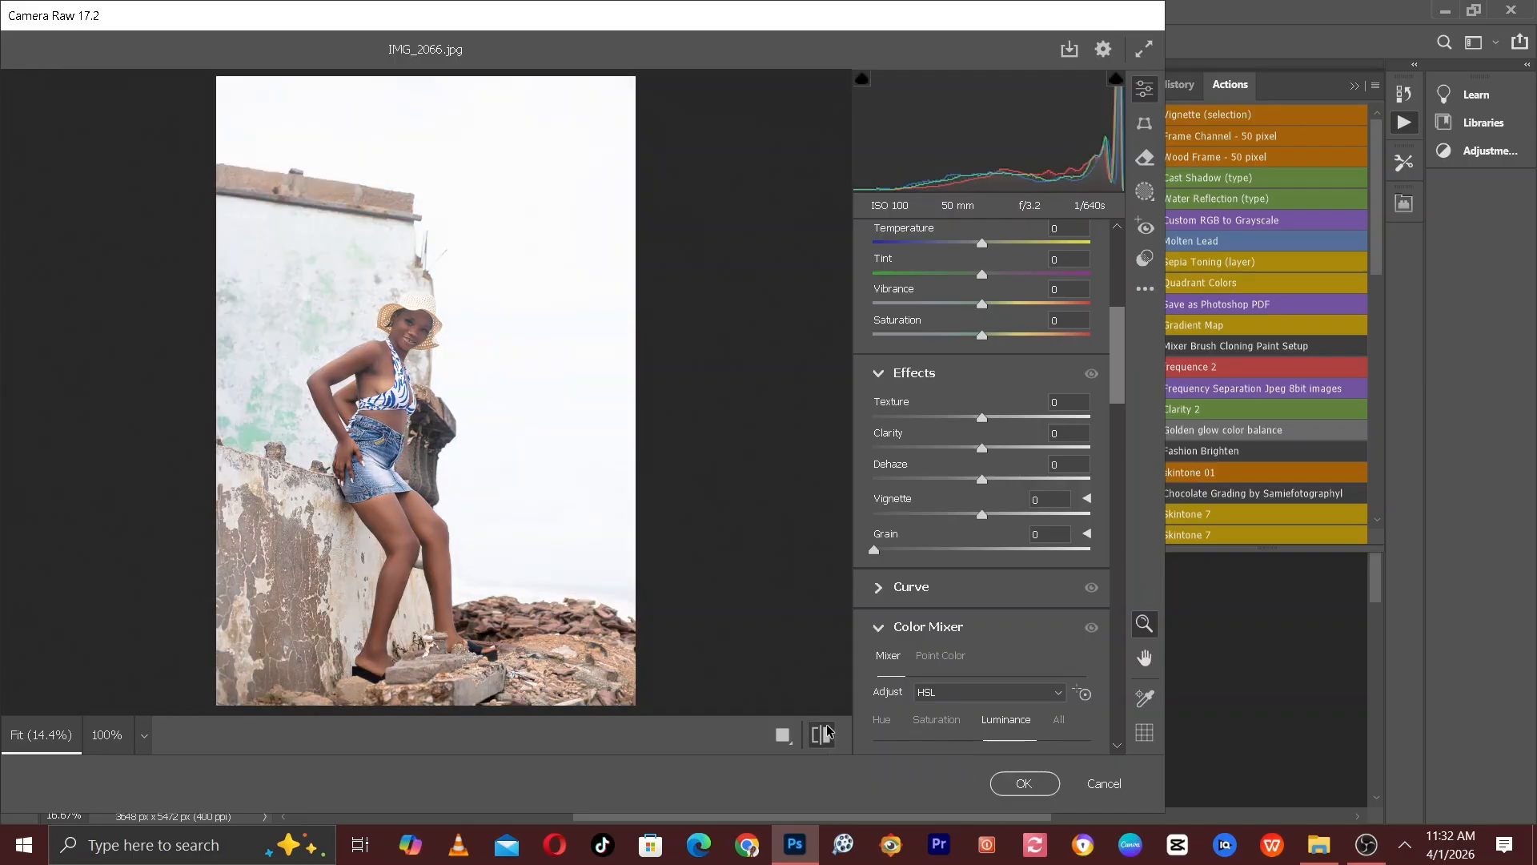
left_click(825, 732)
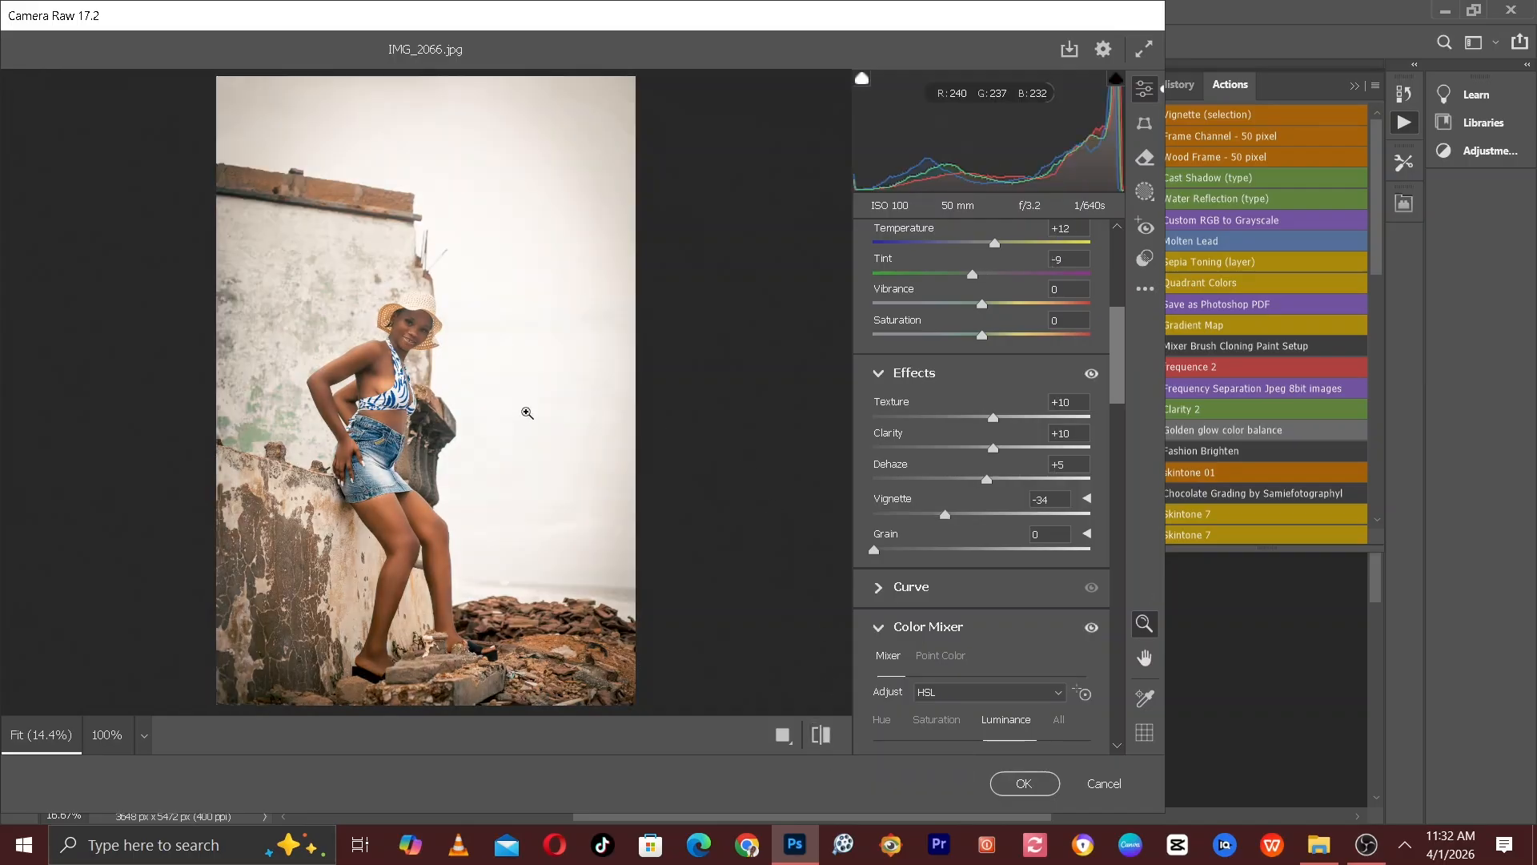
Raise the Color Mixer Blues saturation to +53 while inspecting the denim up close, and compare the whole photo before and after
left_click(369, 425)
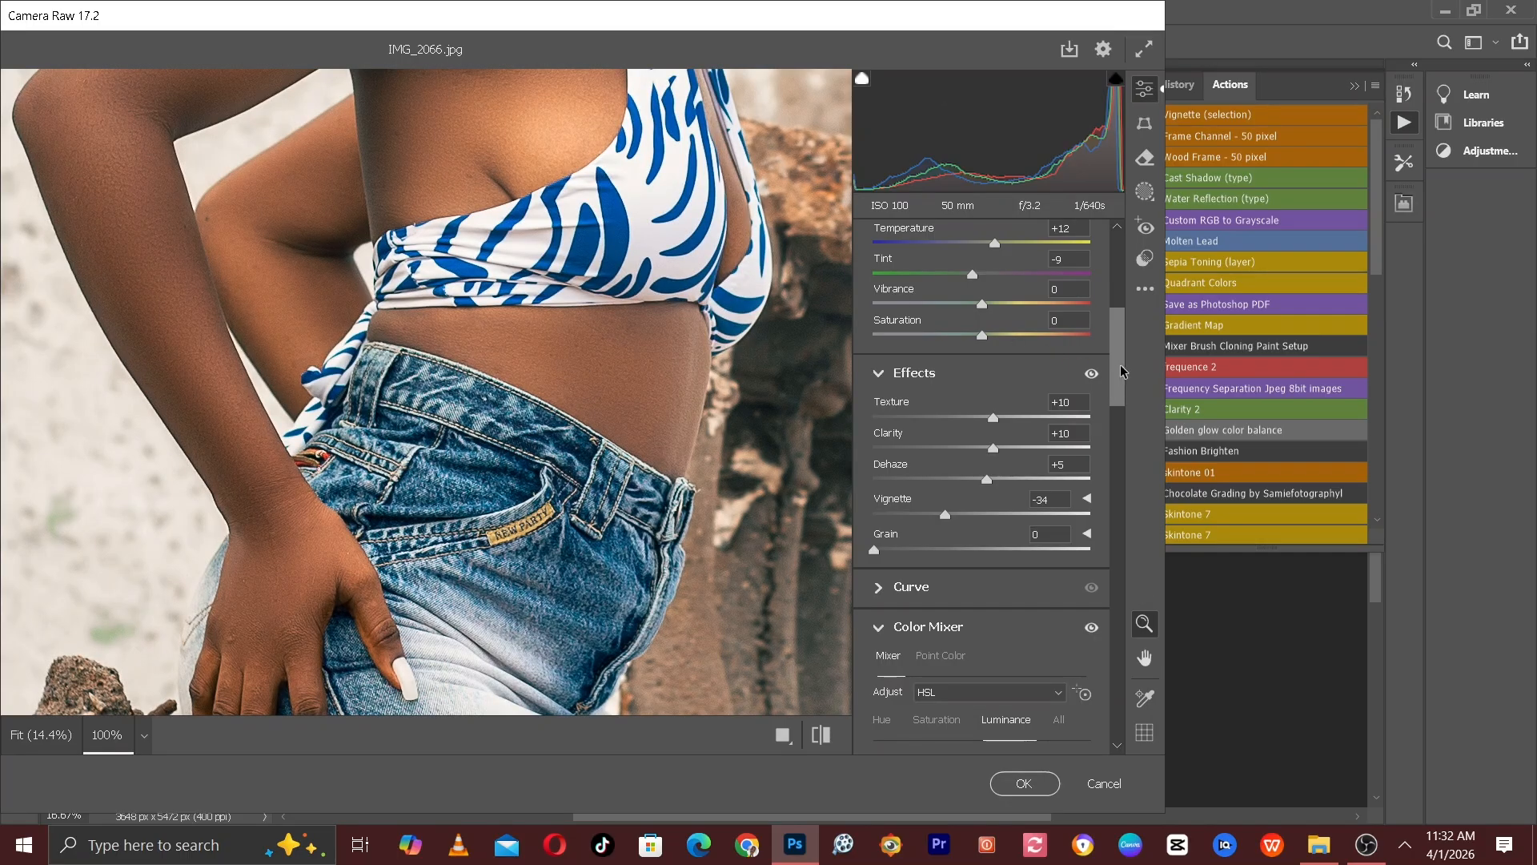
scroll(1111, 366, "up", 5)
scroll(1112, 365, "down", 5)
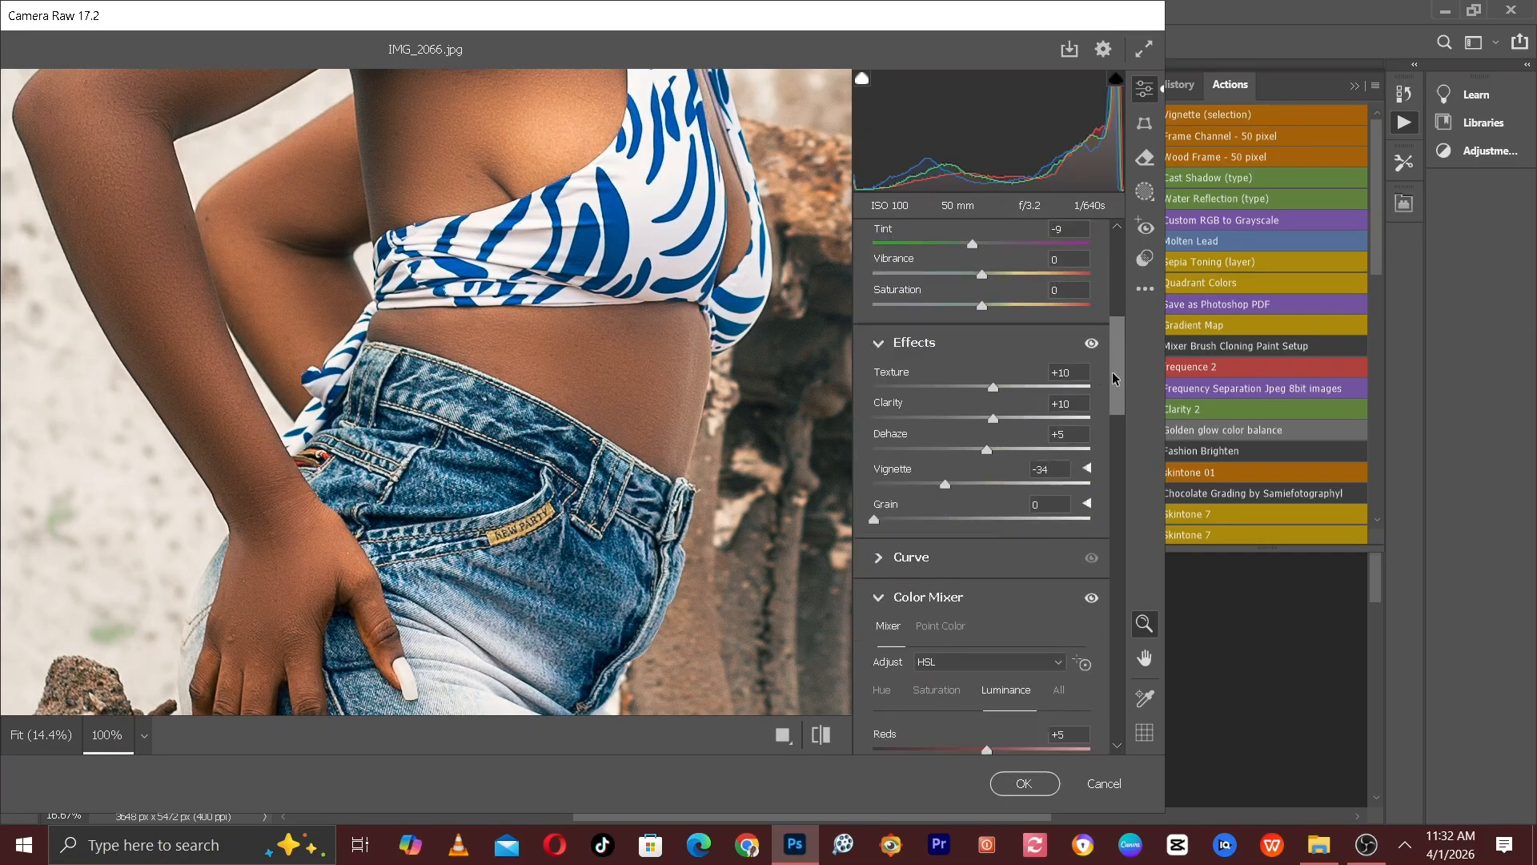
left_click(925, 567)
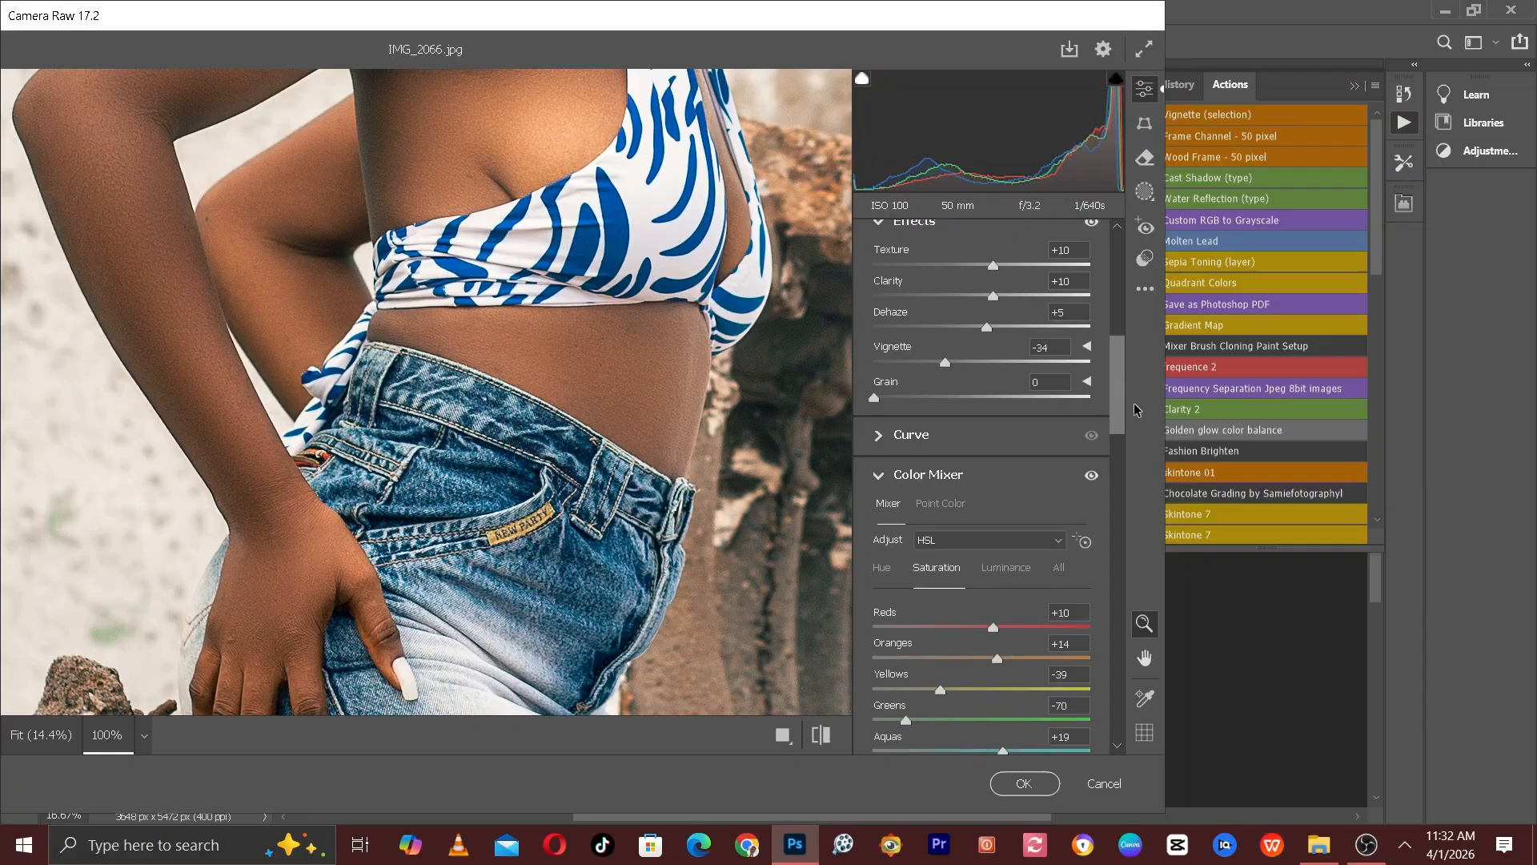
left_click_drag(1118, 395, 1119, 433)
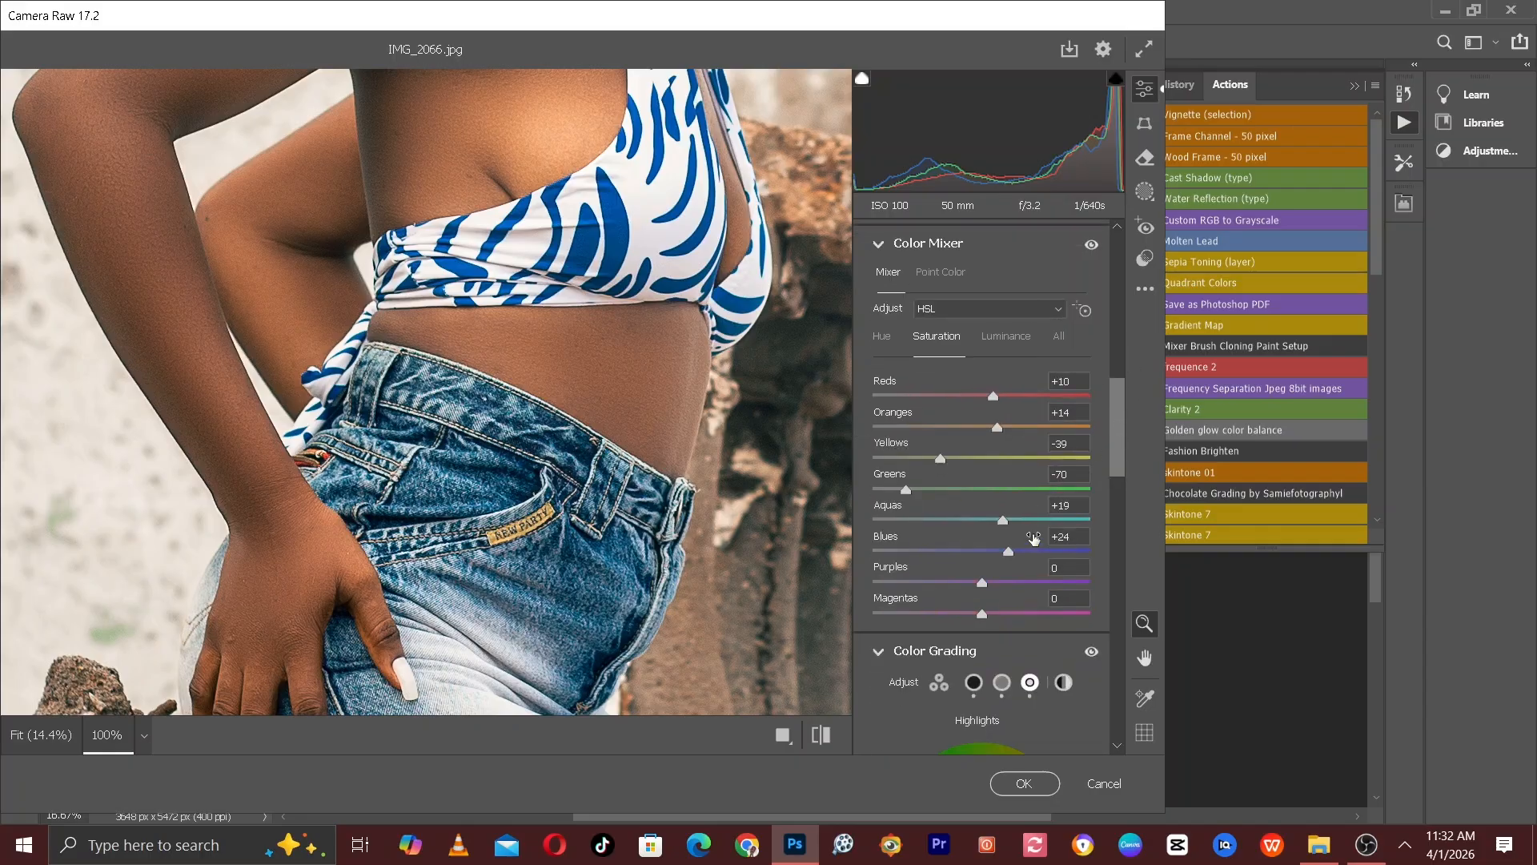
left_click(1034, 551)
left_click_drag(1039, 551, 1039, 544)
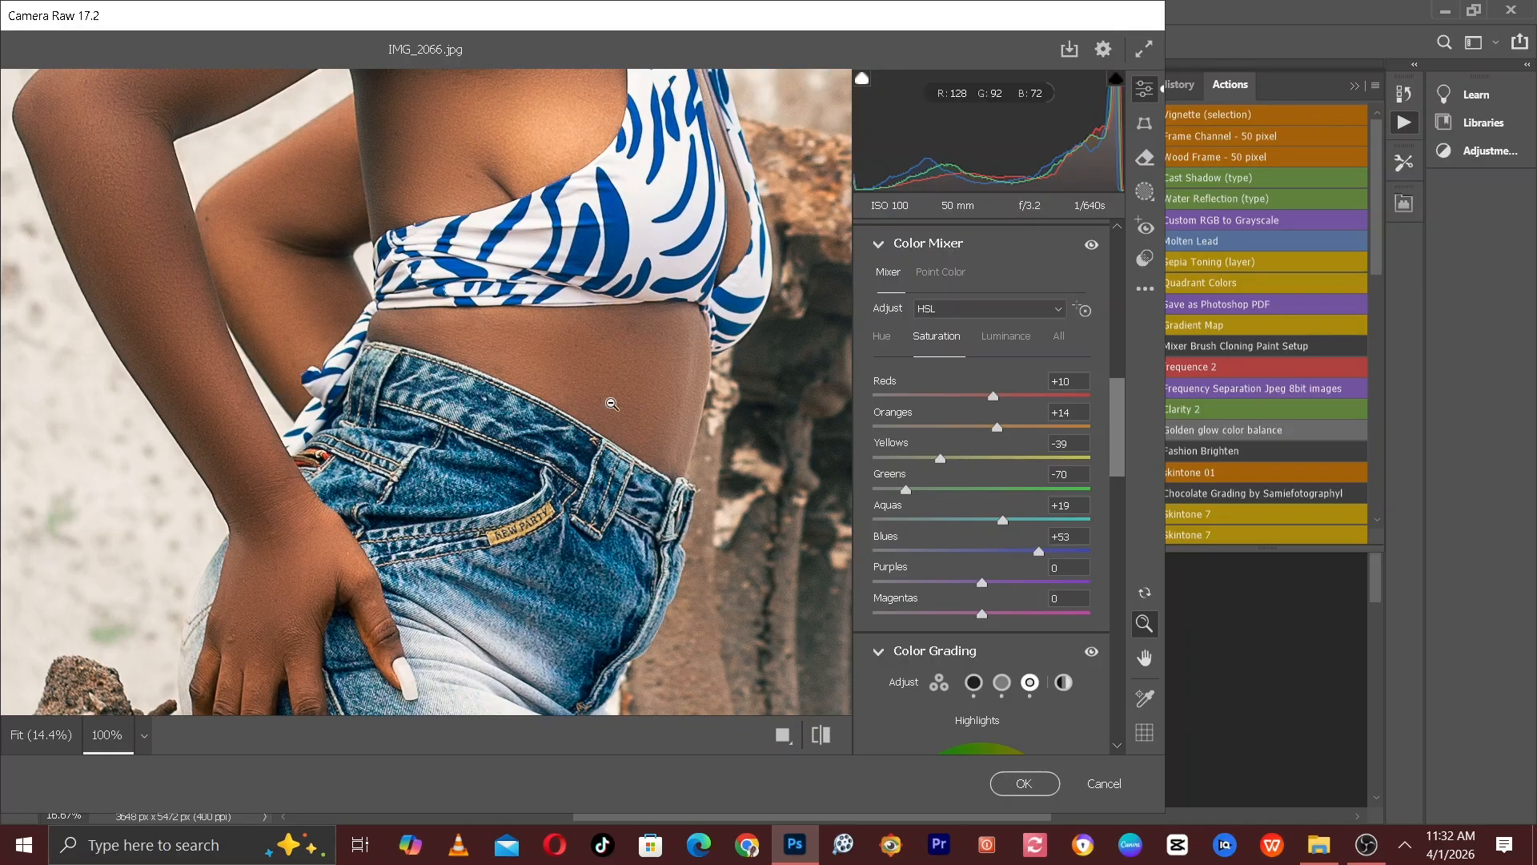
left_click(591, 340)
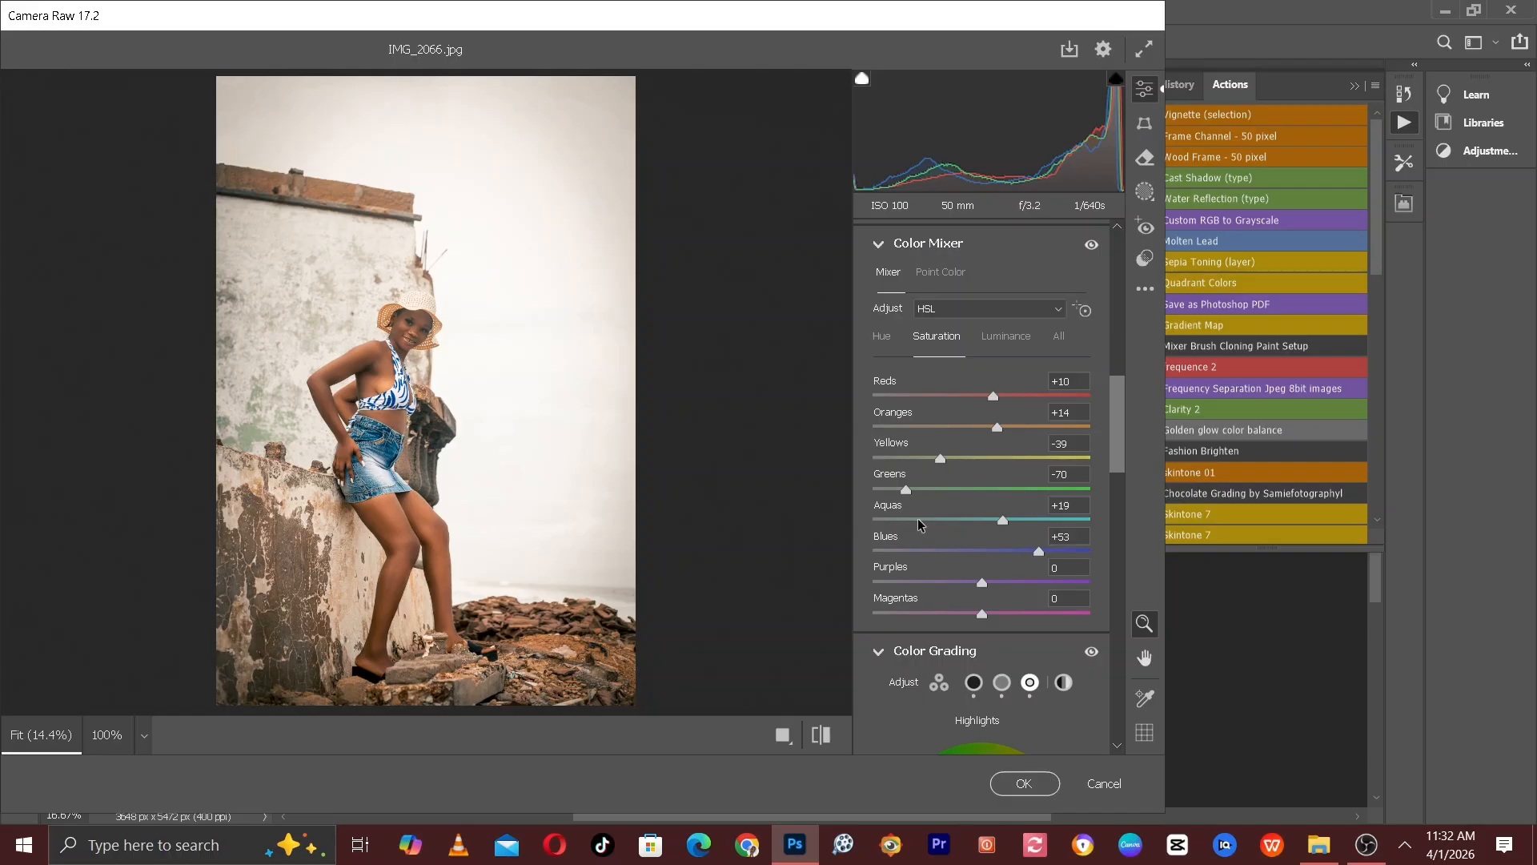
left_click(829, 735)
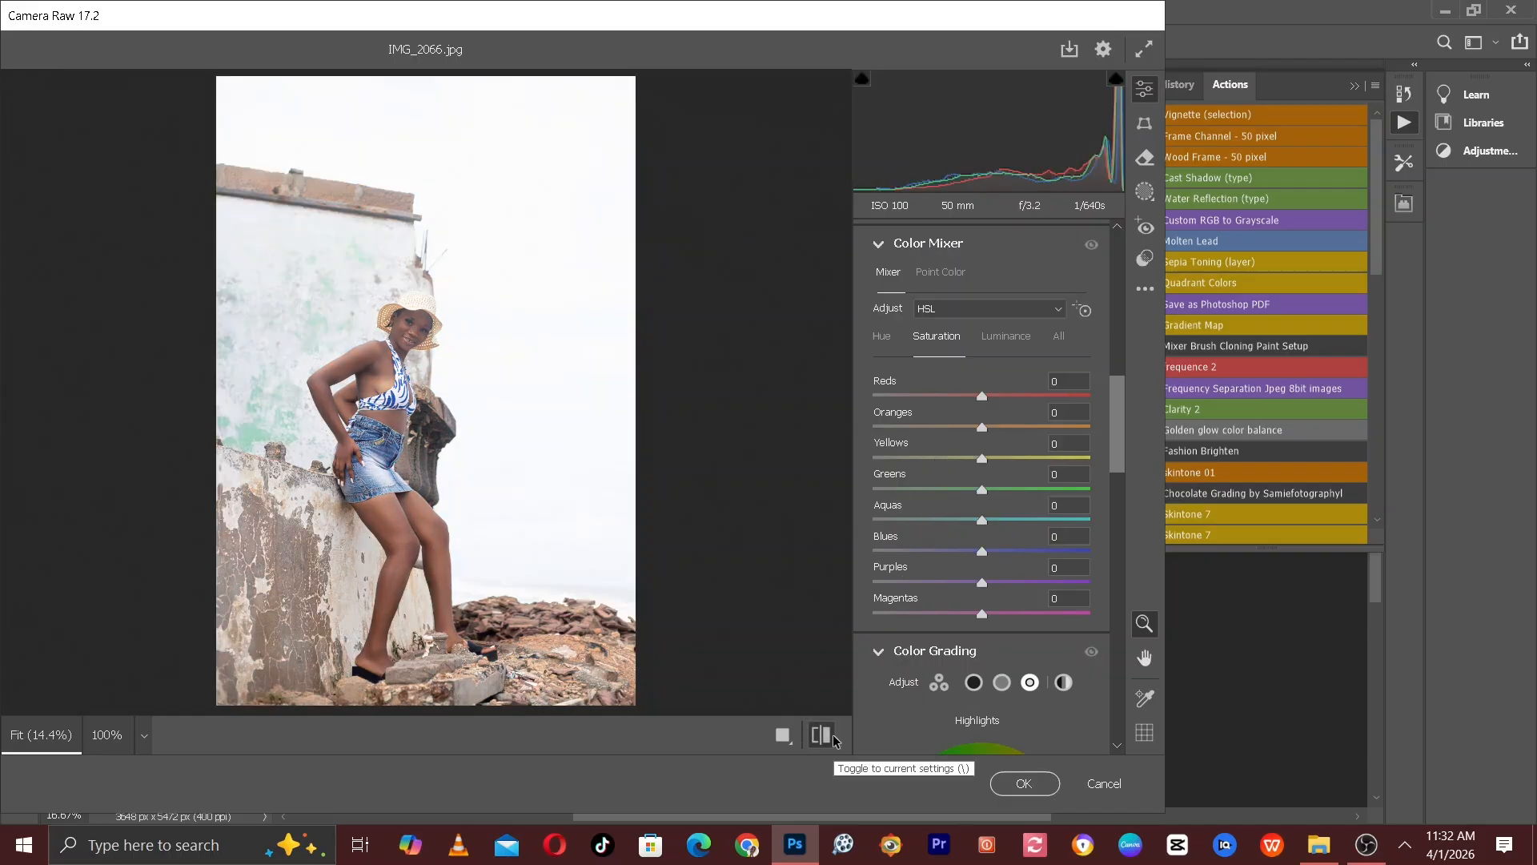
left_click(831, 737)
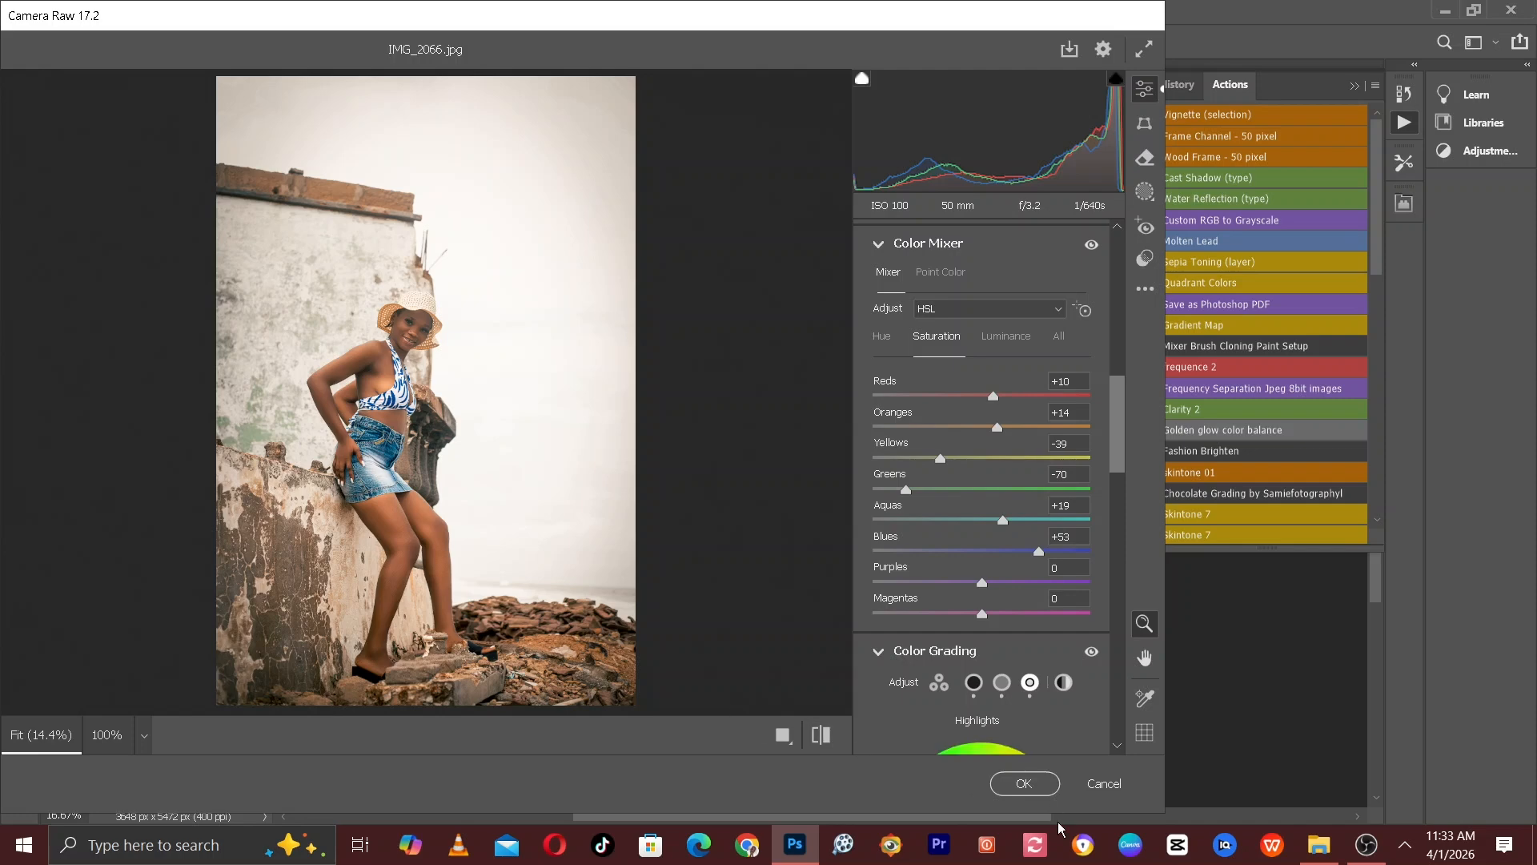
Apply the Camera Raw adjustments to Layer 1 and check the photo with that layer hidden and shown
left_click(1026, 782)
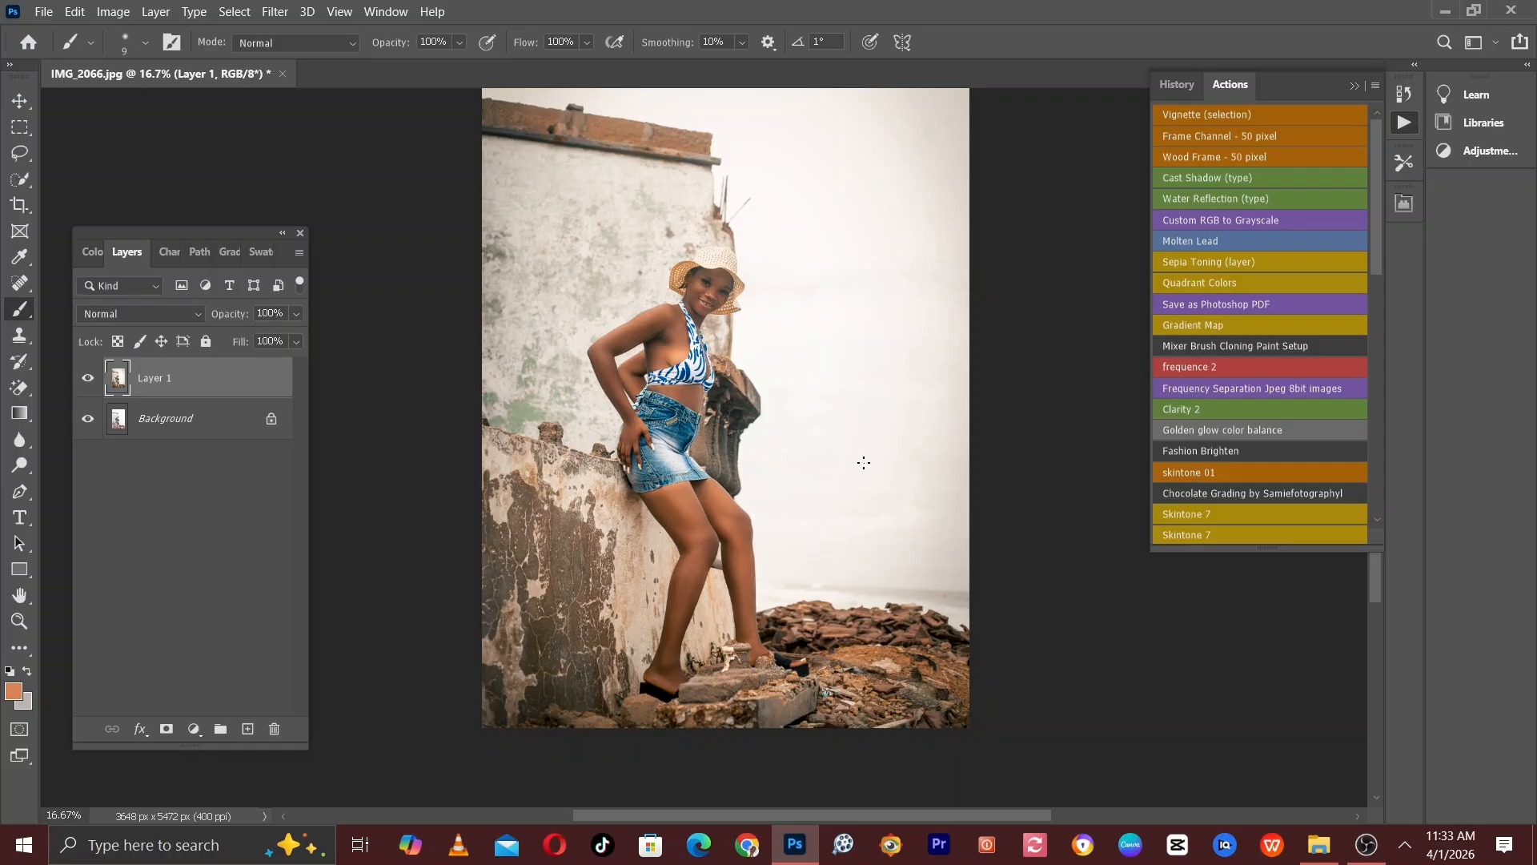
left_click(85, 378)
left_click(86, 378)
Add a Curves adjustment layer above Layer 1 and shape an S-curve with brighter highlights and darker shadows
left_click(190, 731)
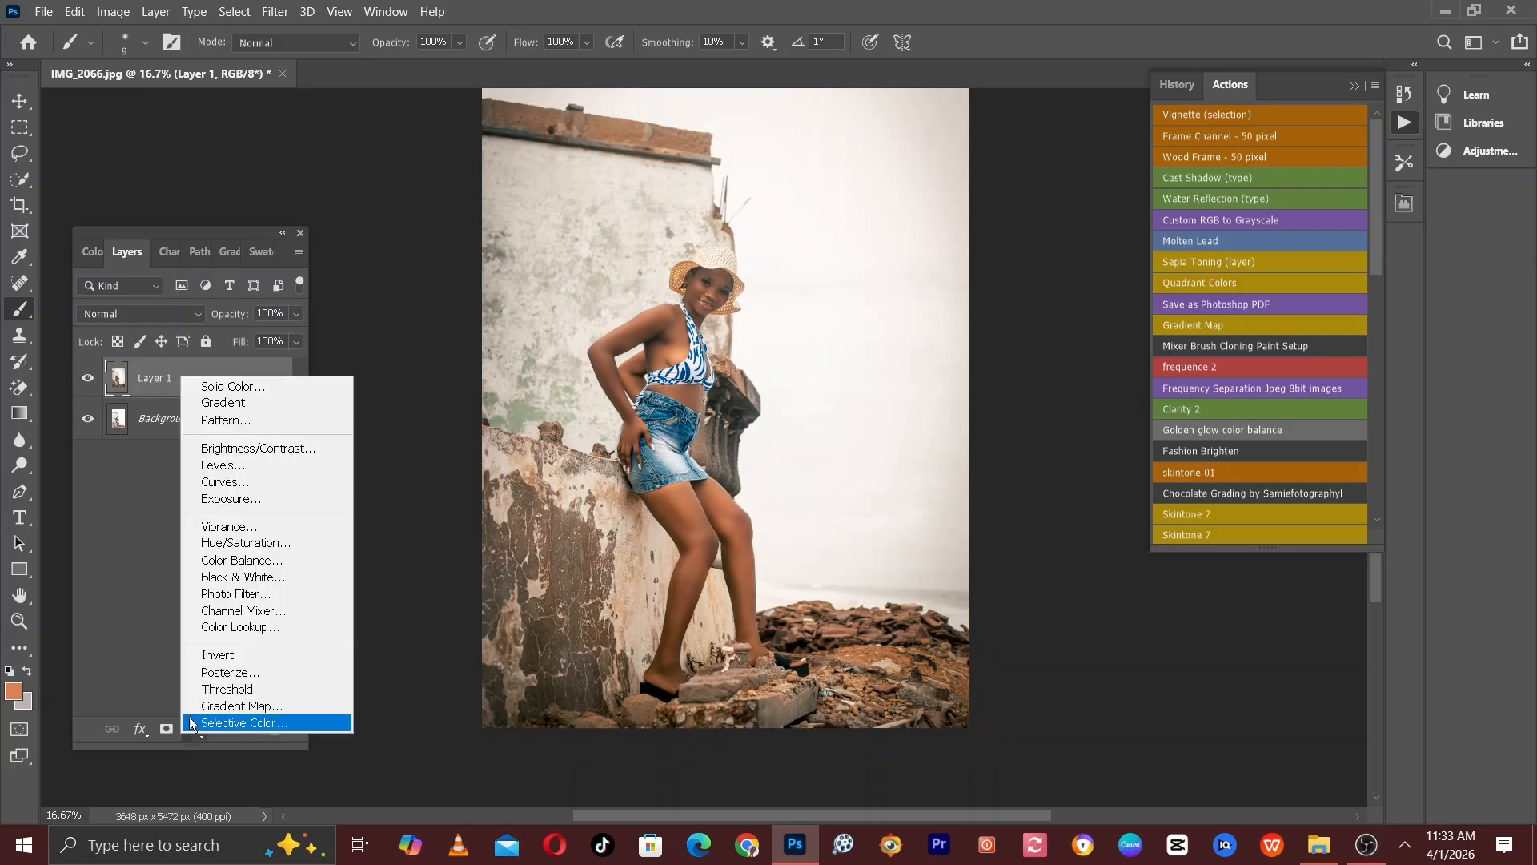
left_click(210, 482)
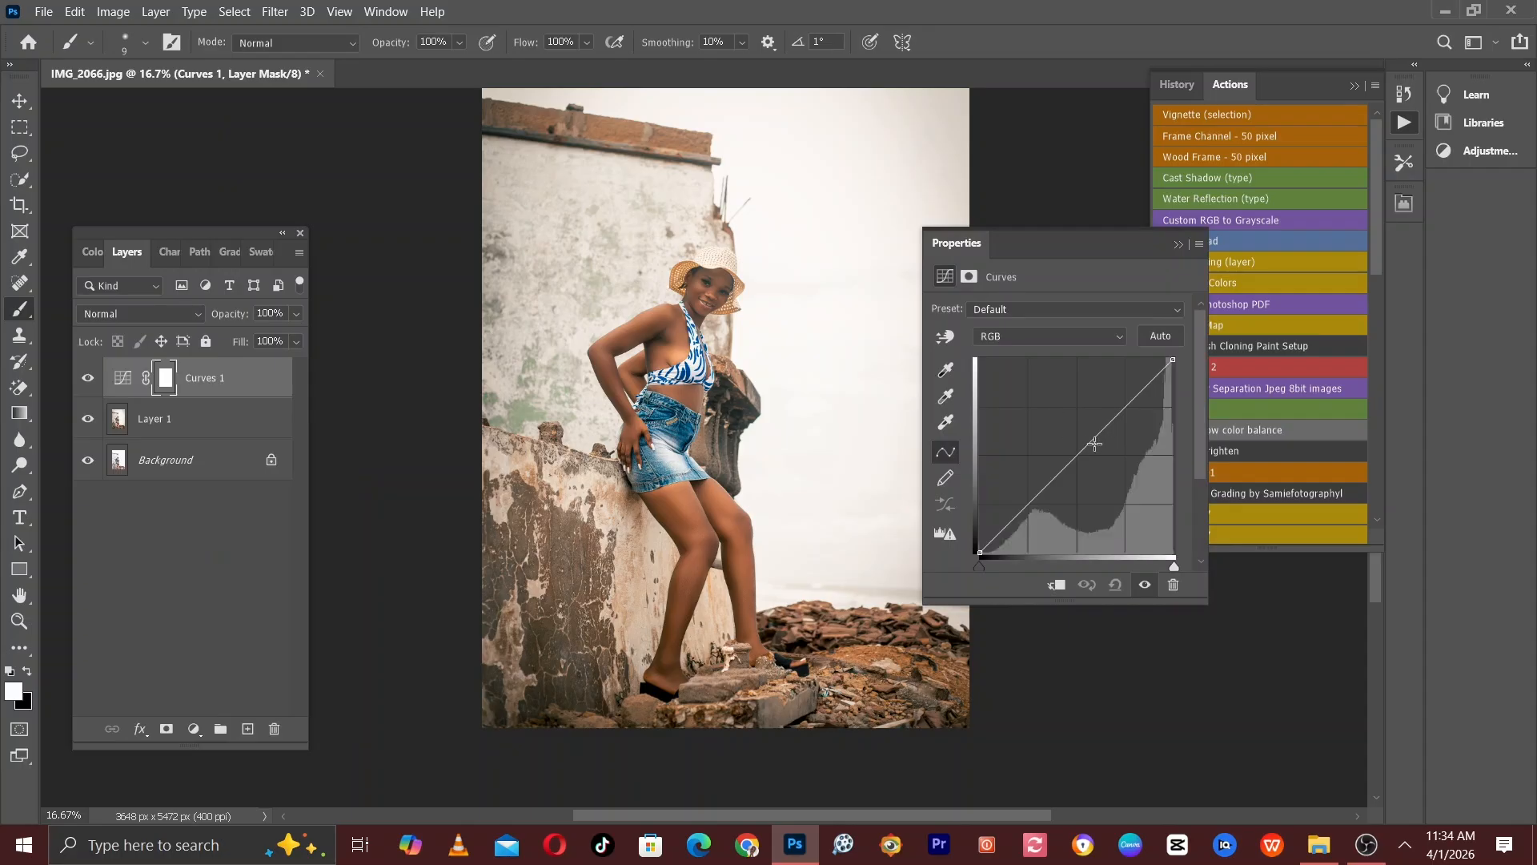
left_click(1121, 410)
left_click_drag(1121, 410, 1074, 458)
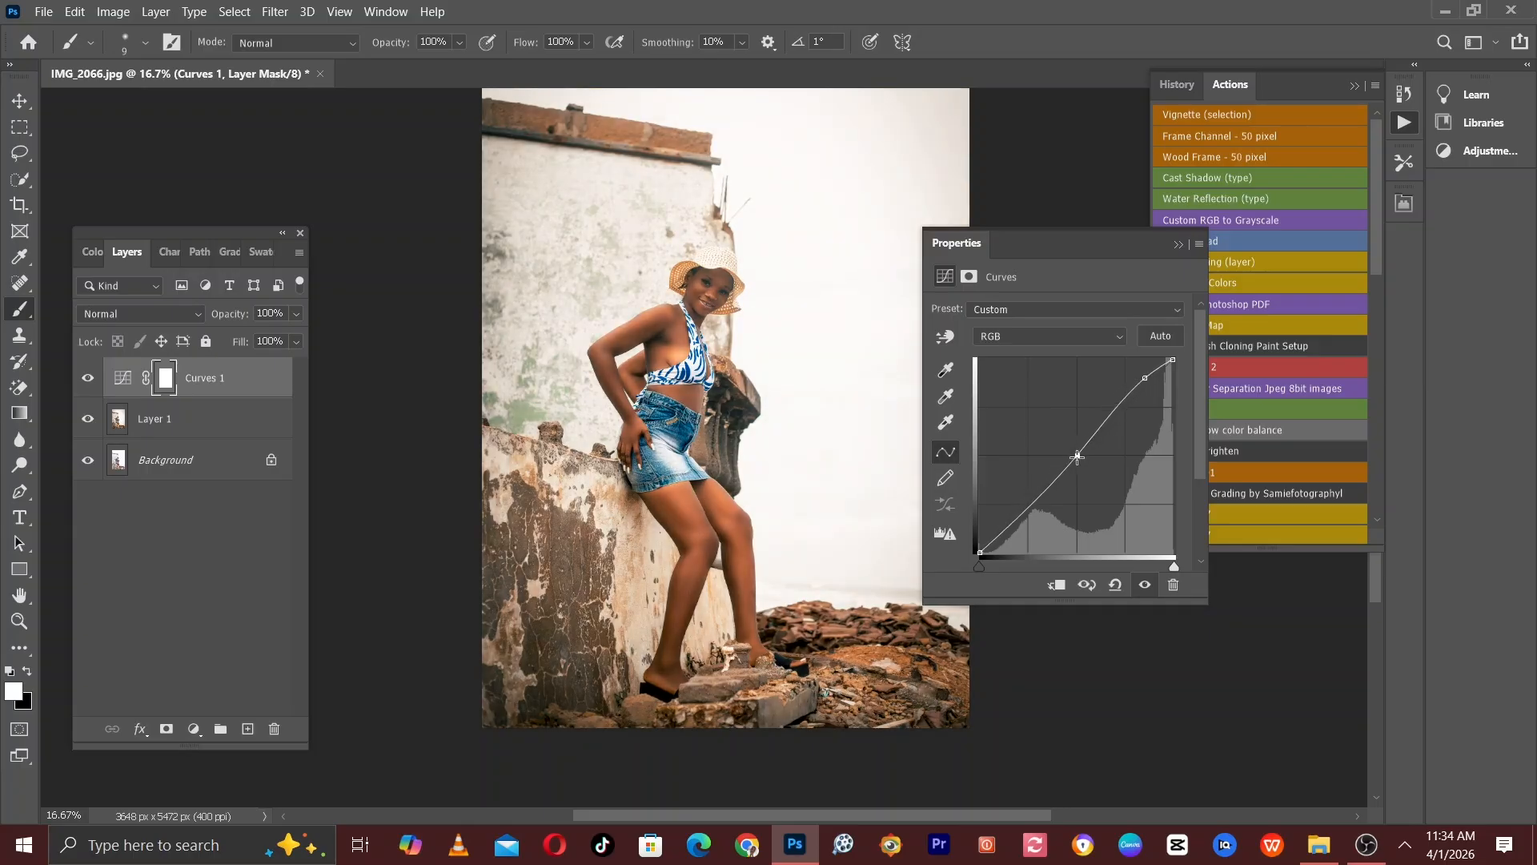
left_click_drag(1030, 505, 1022, 519)
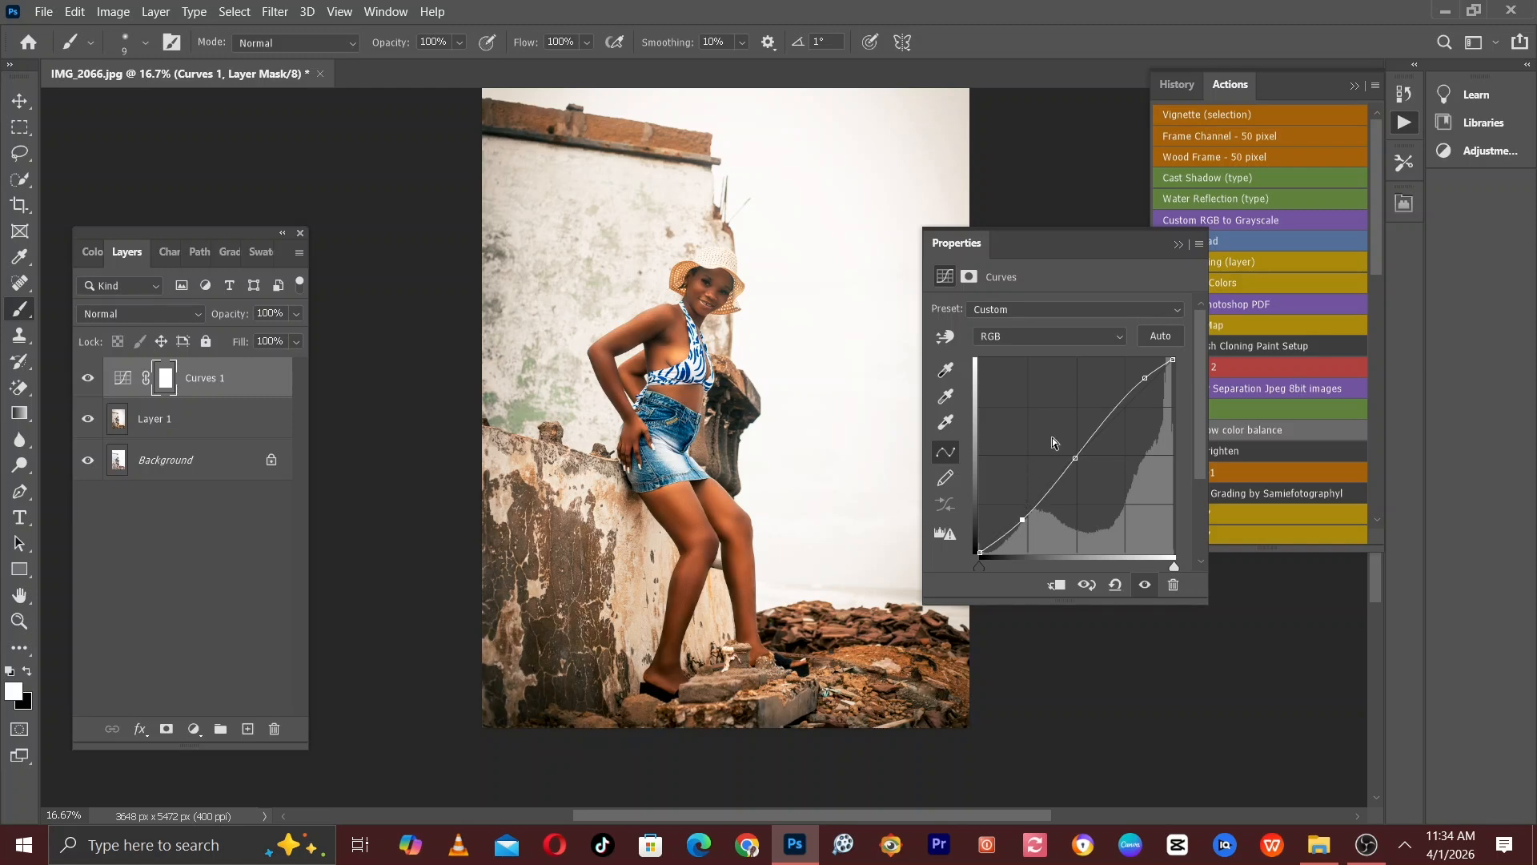
left_click(1177, 244)
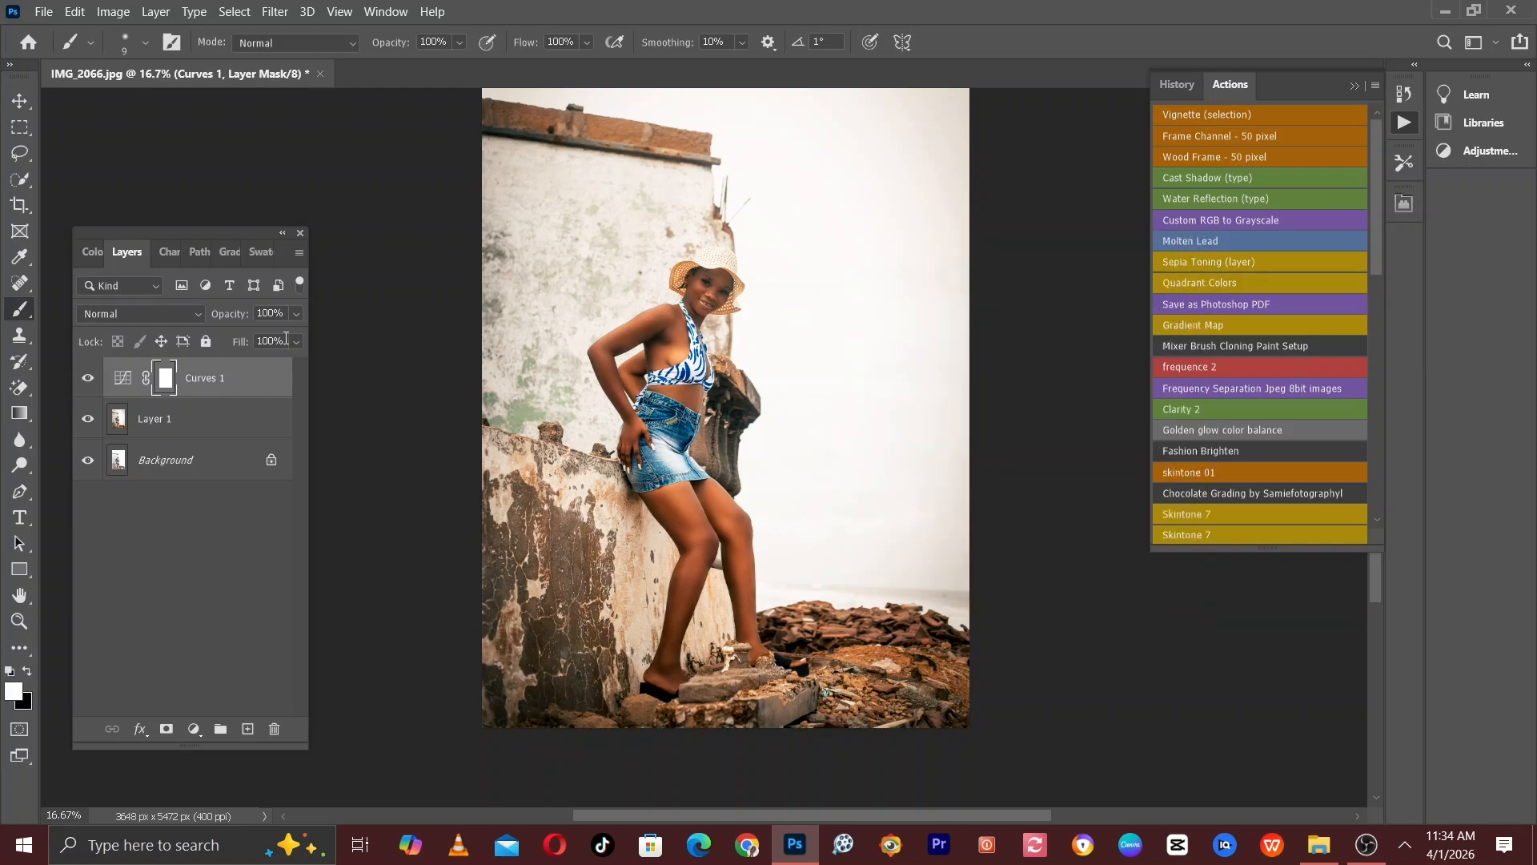
Reduce the Curves layer's opacity to about 32% and compare the photo with and without the curve
left_click(88, 380)
left_click(89, 381)
left_click(290, 317)
left_click_drag(208, 334, 216, 339)
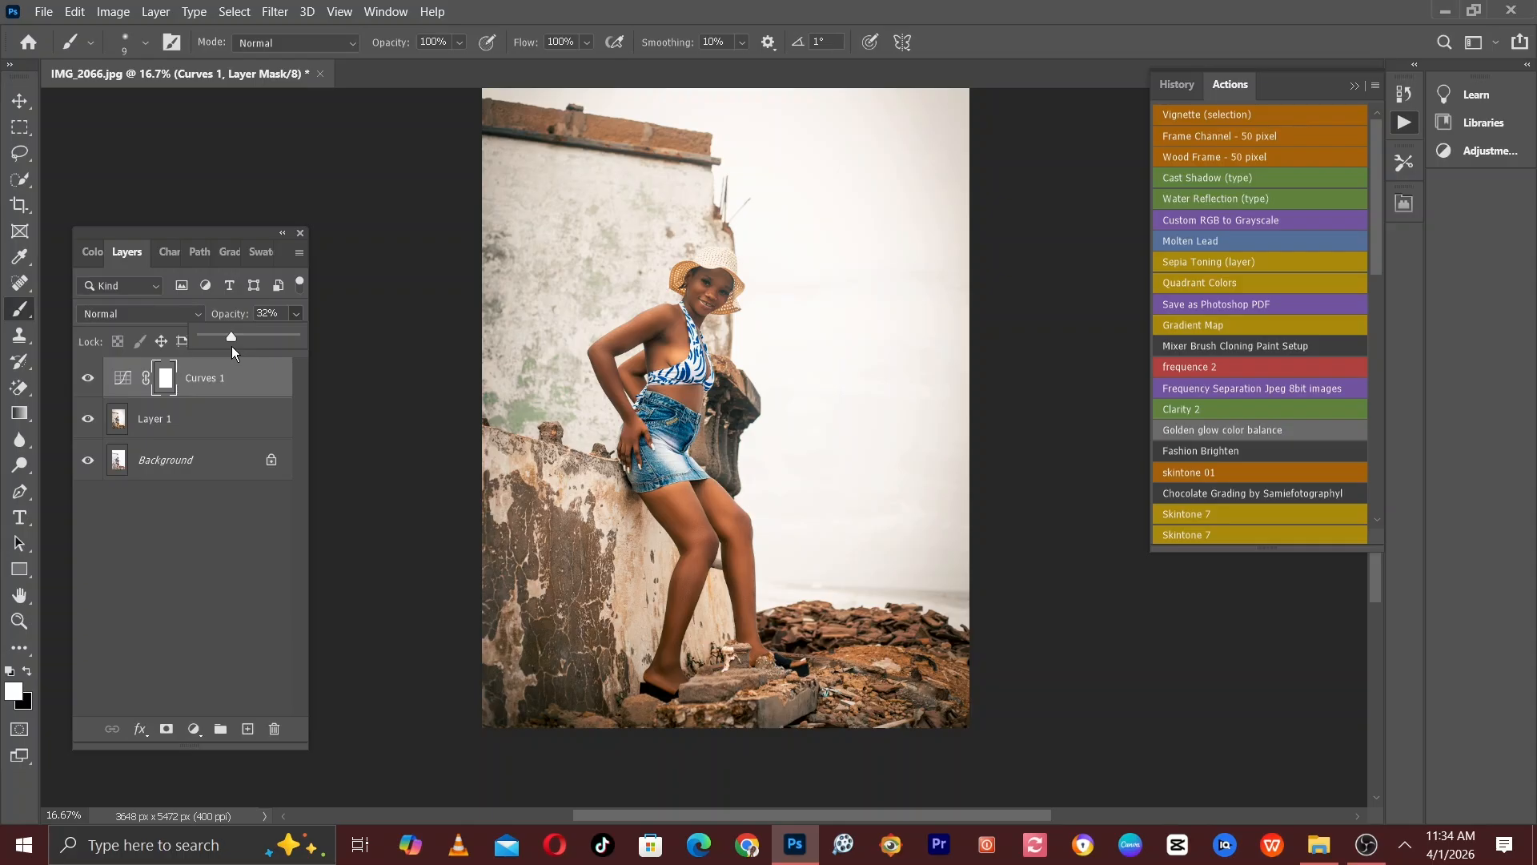
left_click(85, 382)
left_click(87, 381)
left_click(86, 382)
left_click(294, 314)
left_click(88, 382)
left_click(88, 382)
left_click(88, 382)
Group the Curves adjustment with Layer 1 and compare the graded photo with the original background
left_click(185, 432)
key("ctrl+g")
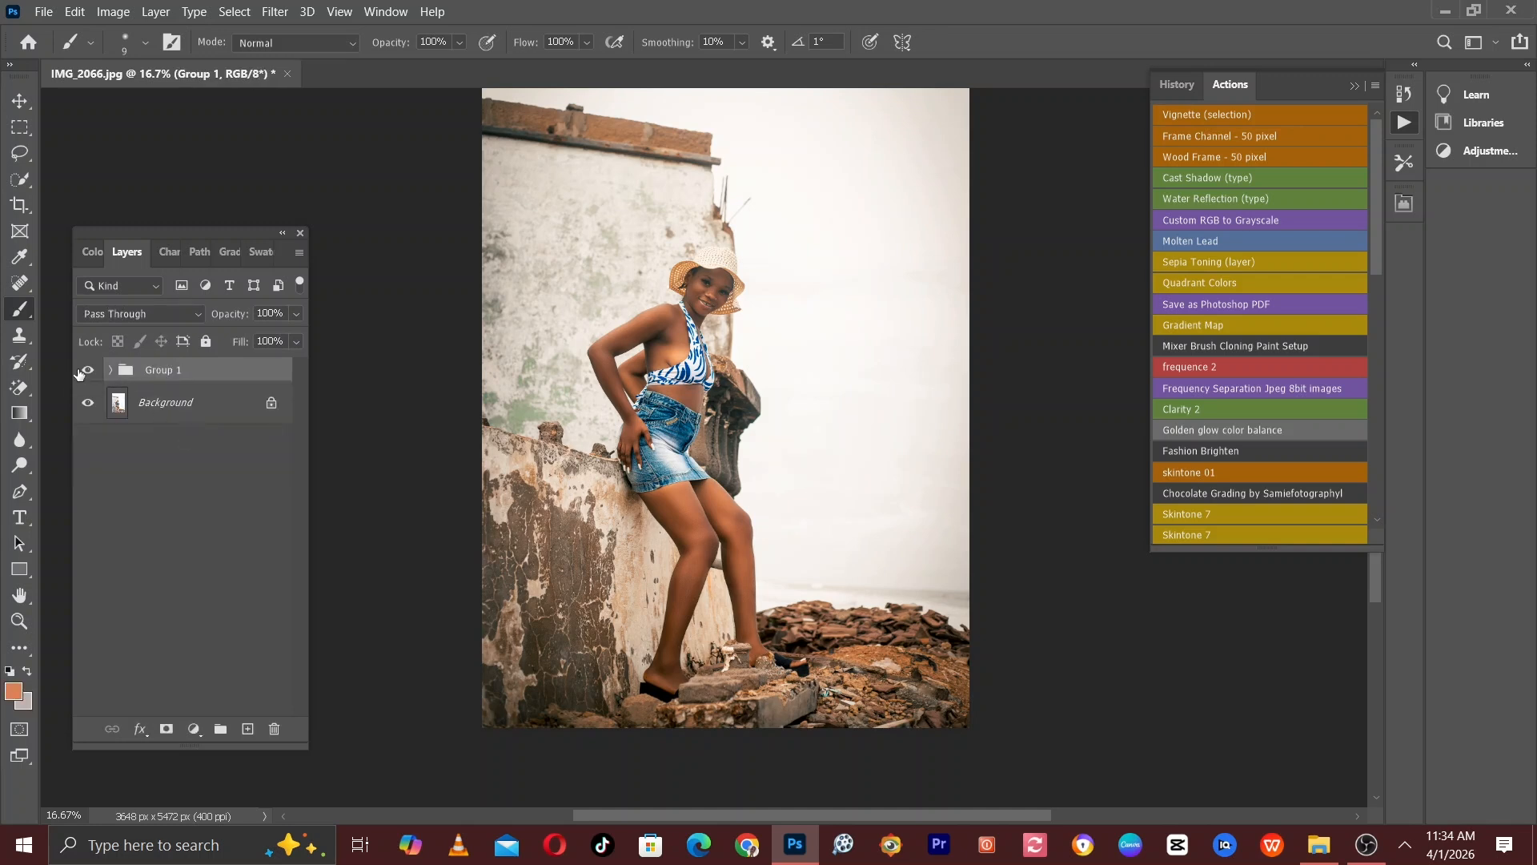
left_click(88, 371)
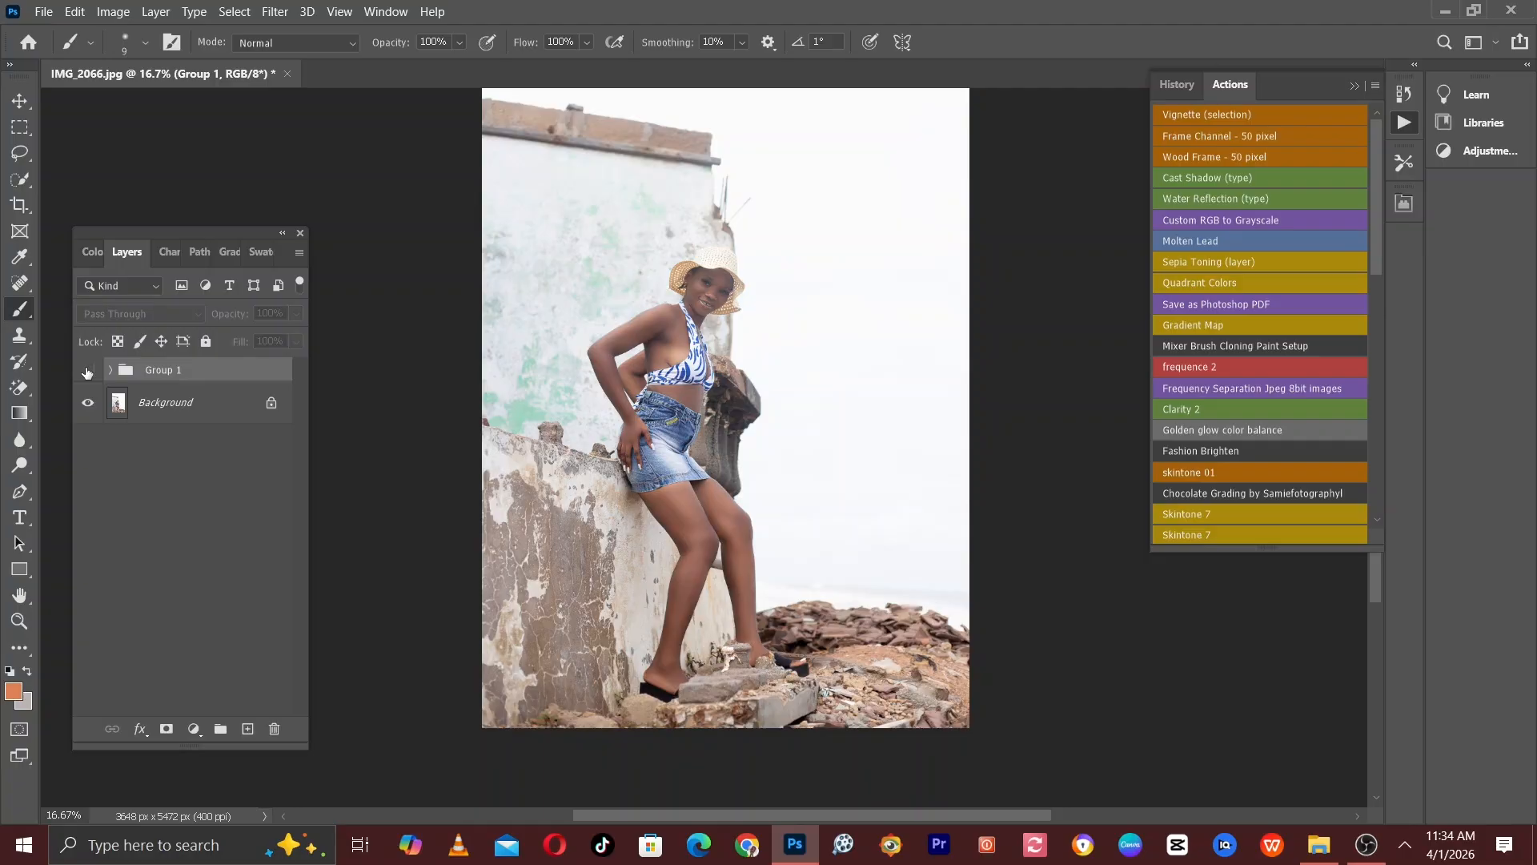
left_click(88, 371)
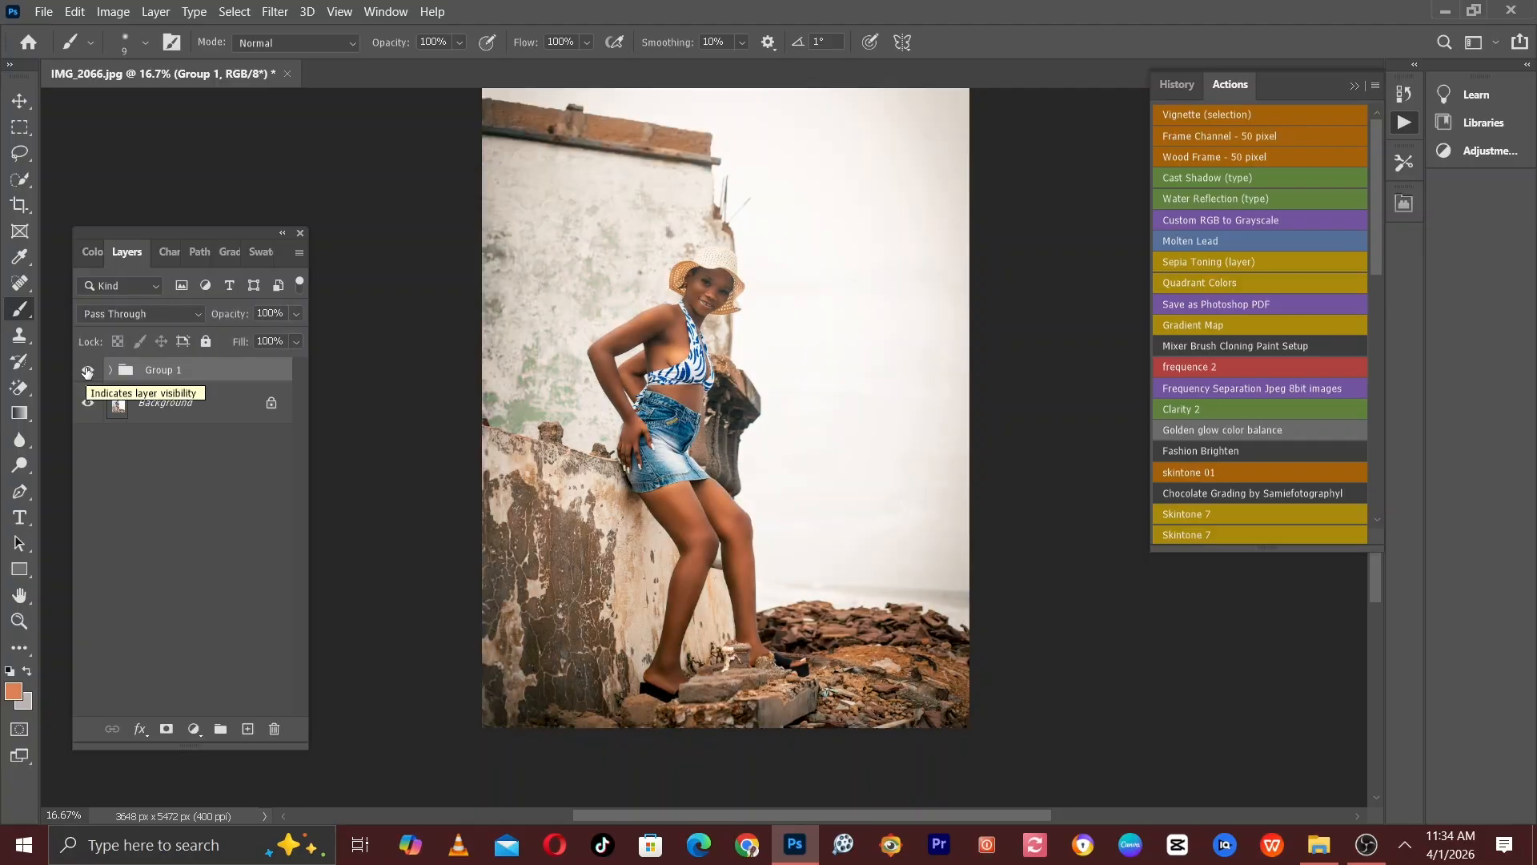
left_click(87, 370)
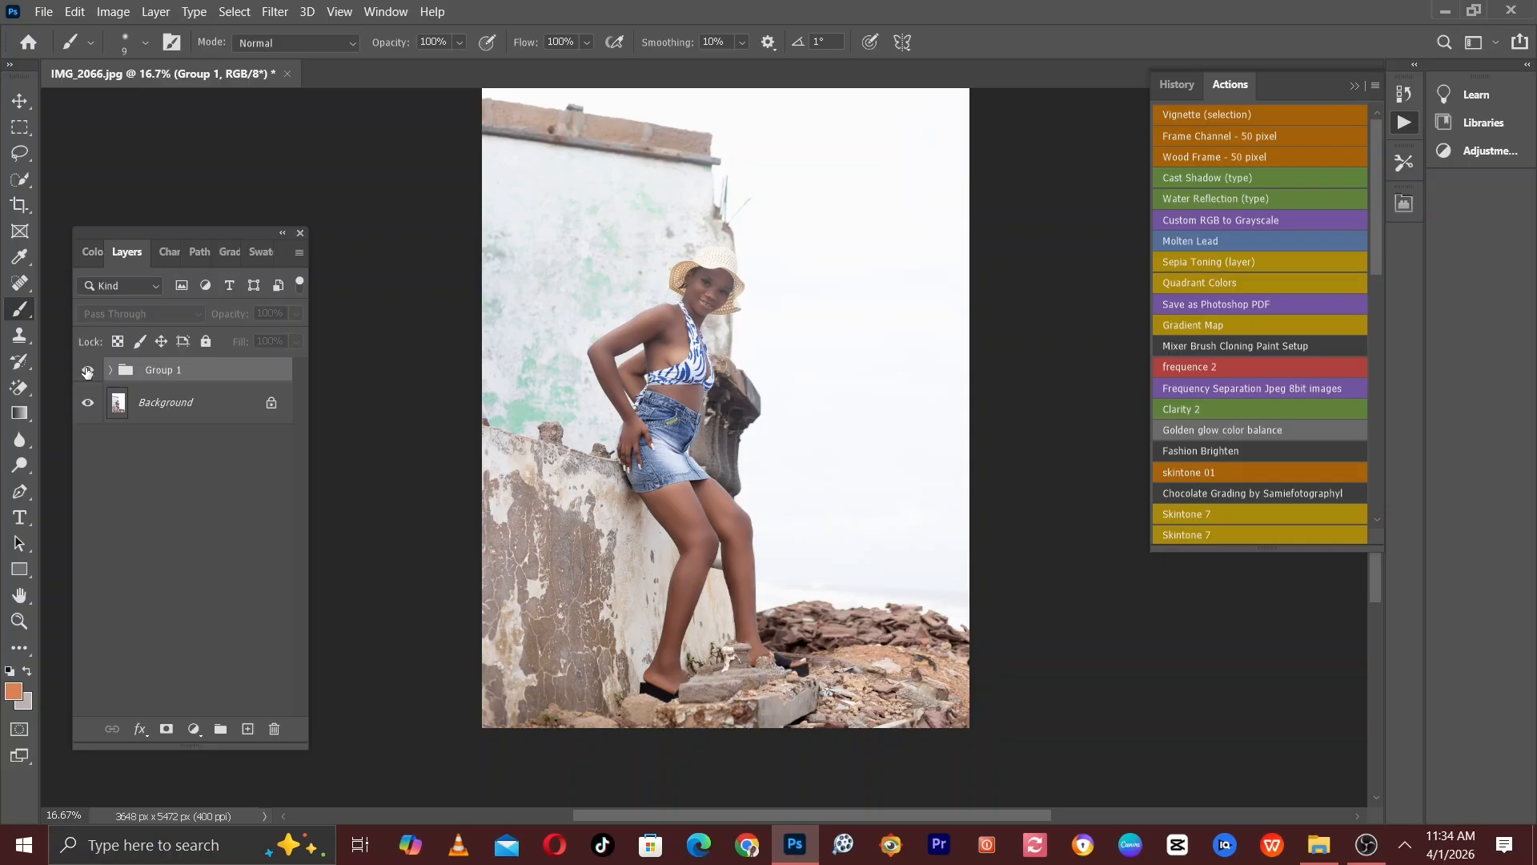
left_click(87, 371)
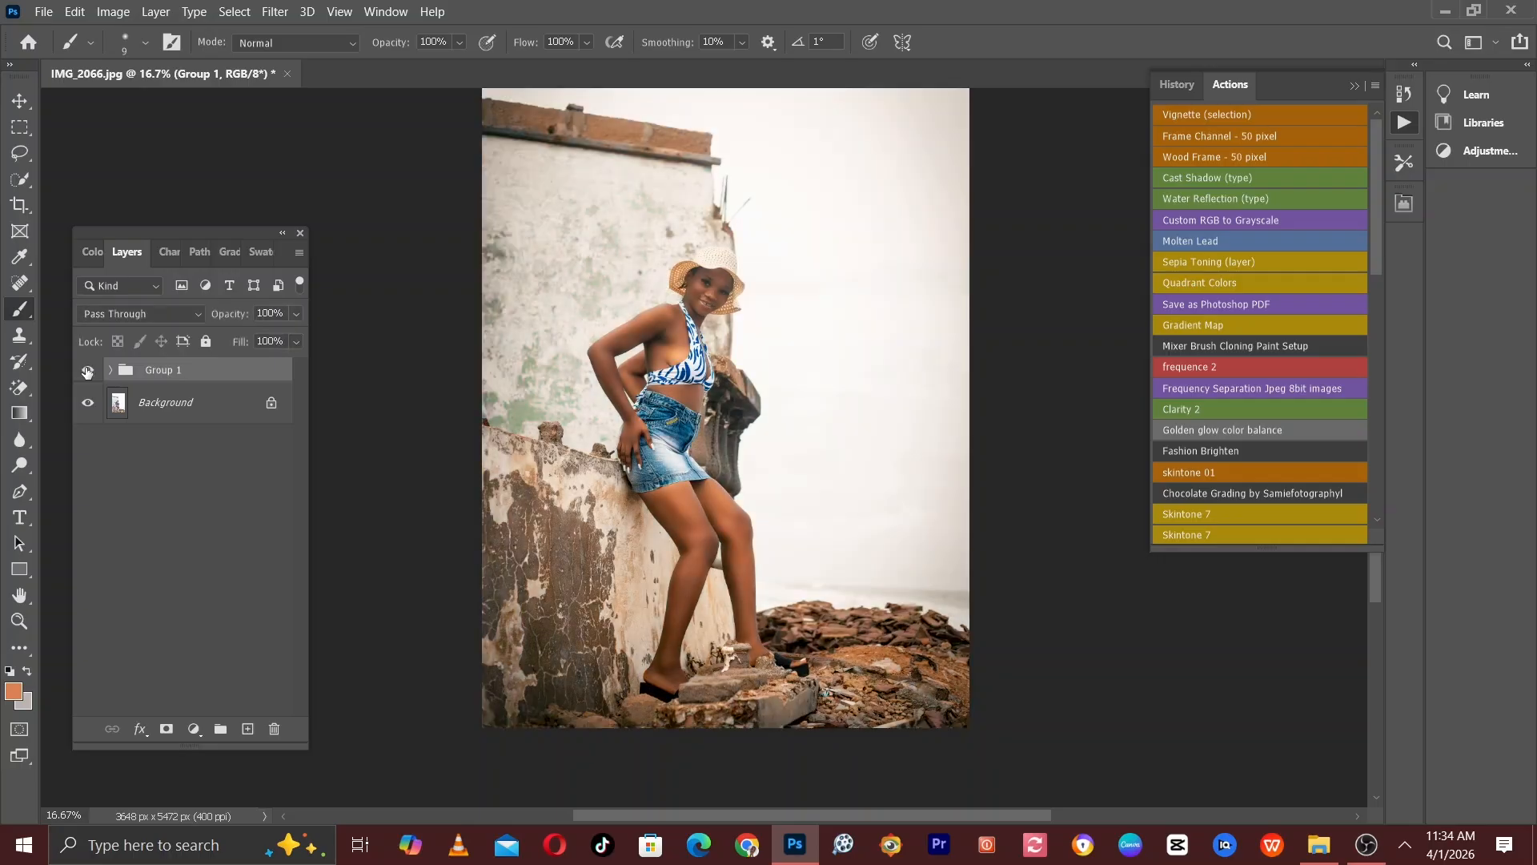